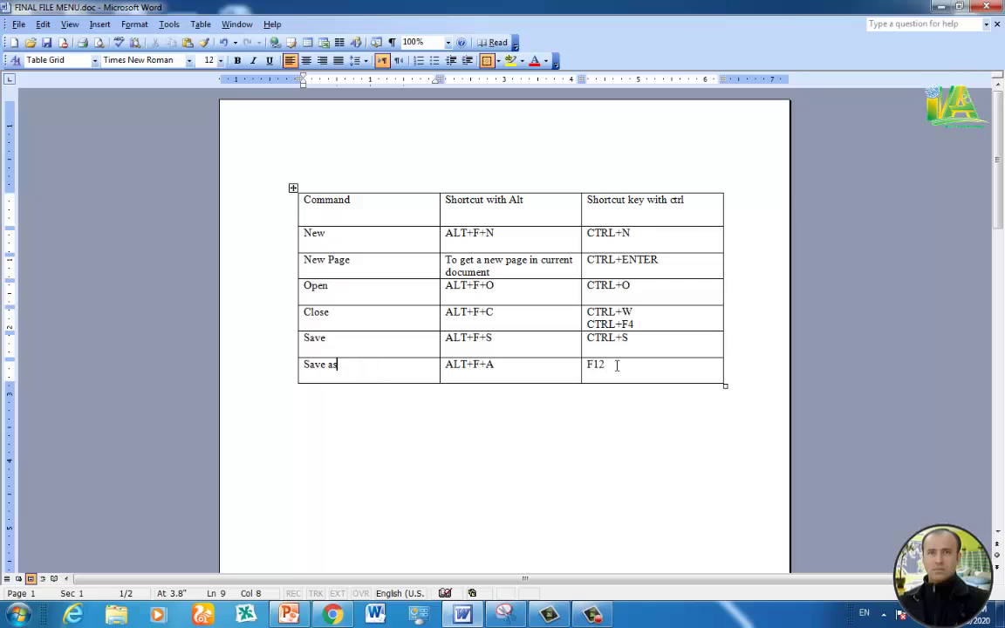
Step: Draw a wide text box in the space above the shortcut table, spanning the table's width
left_click(608, 365)
left_click(122, 34)
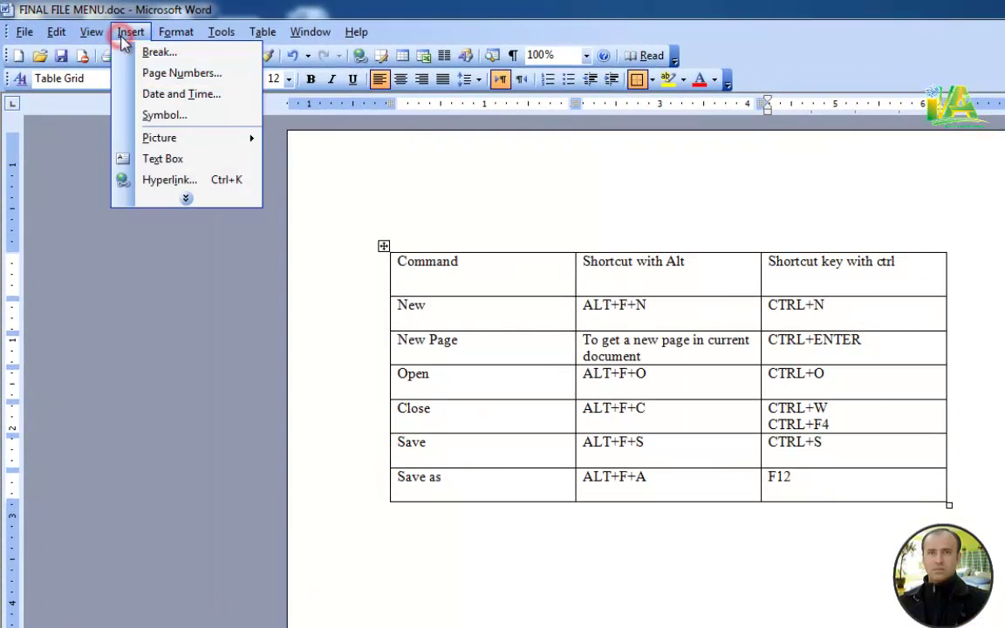
left_click(191, 170)
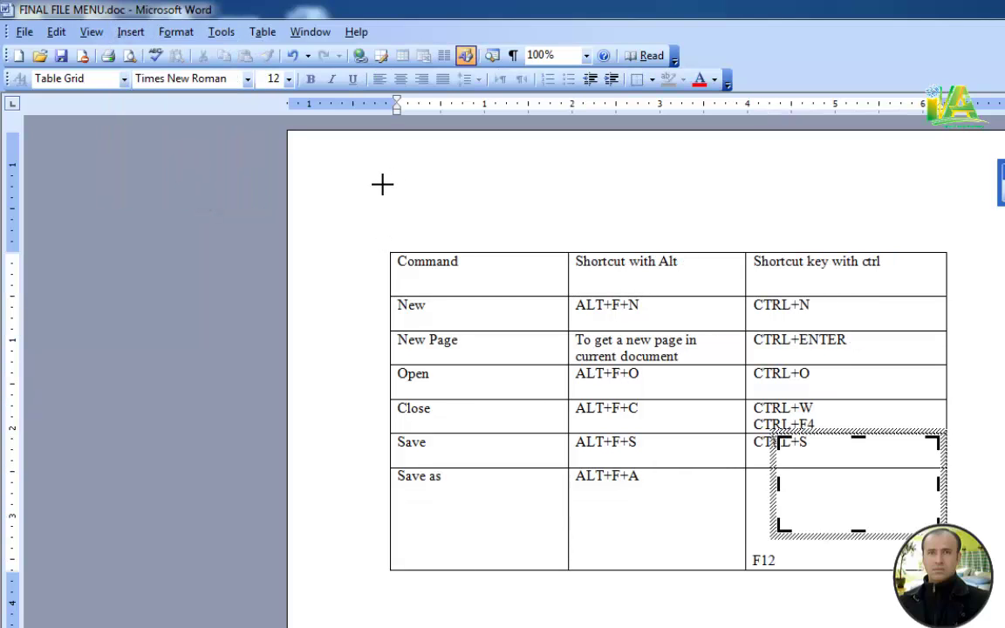
mouse_move(379, 174)
left_mouse_down()
mouse_move(676, 220)
mouse_move(941, 222)
left_mouse_up()
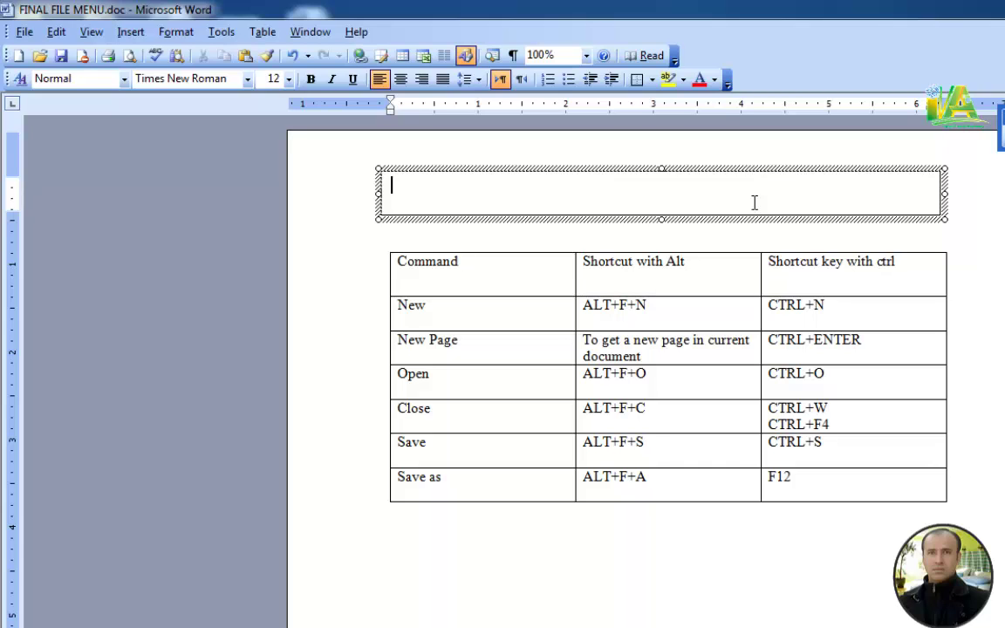
Step: Right-align the empty text box's paragraph and set its font size to 18
key("ctrl+r")
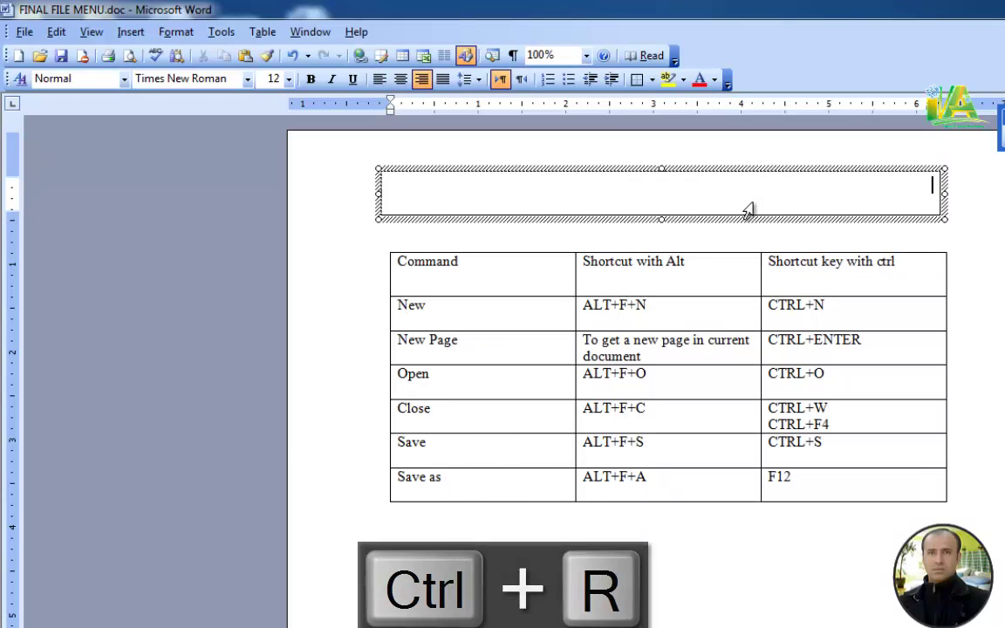
key("ctrl+bracketright")
key("ctrl+bracketright")
key("ctrl+bracketright")
key("ctrl+bracketright")
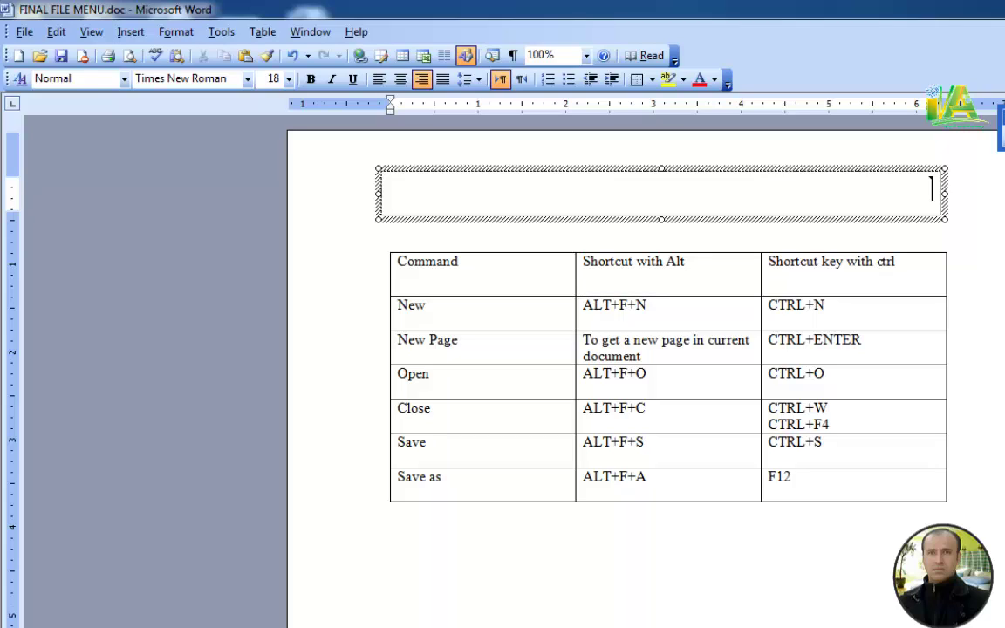
Step: Enter the heading "ڈی ، ائی ، ٹی کورس اردو زبان میں۔" in the text box and centre it
type("ڈی ، ائی")
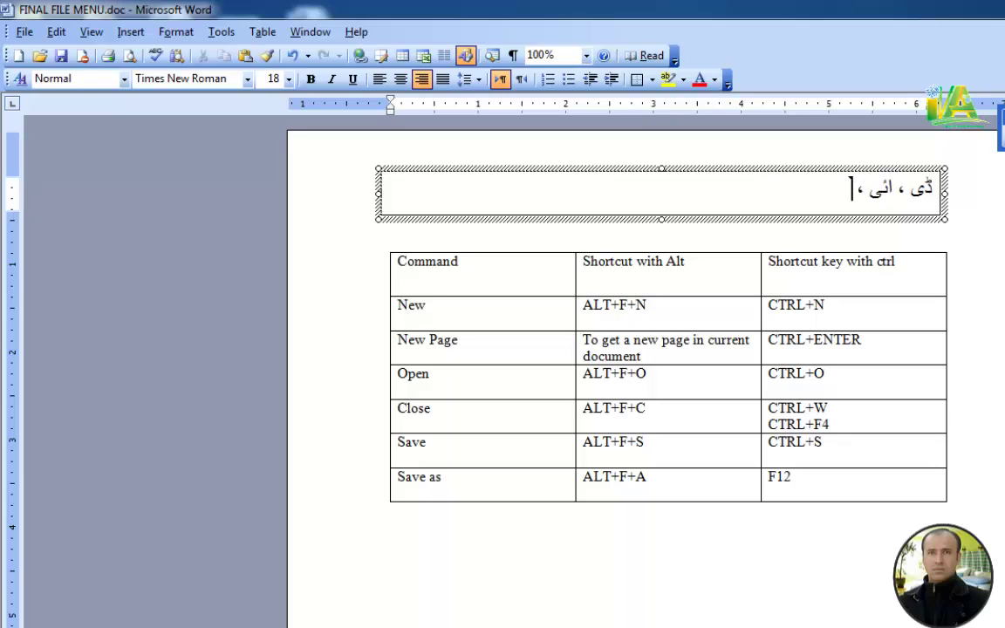
type(" ، ٹی کورس")
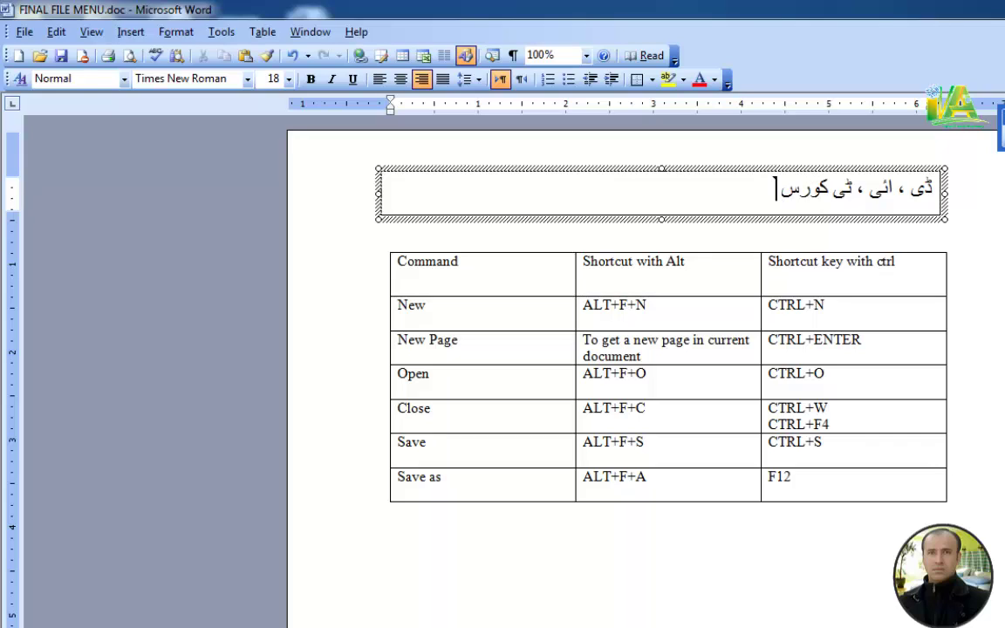
type(" اردو زبان میں۔")
key("ctrl+e")
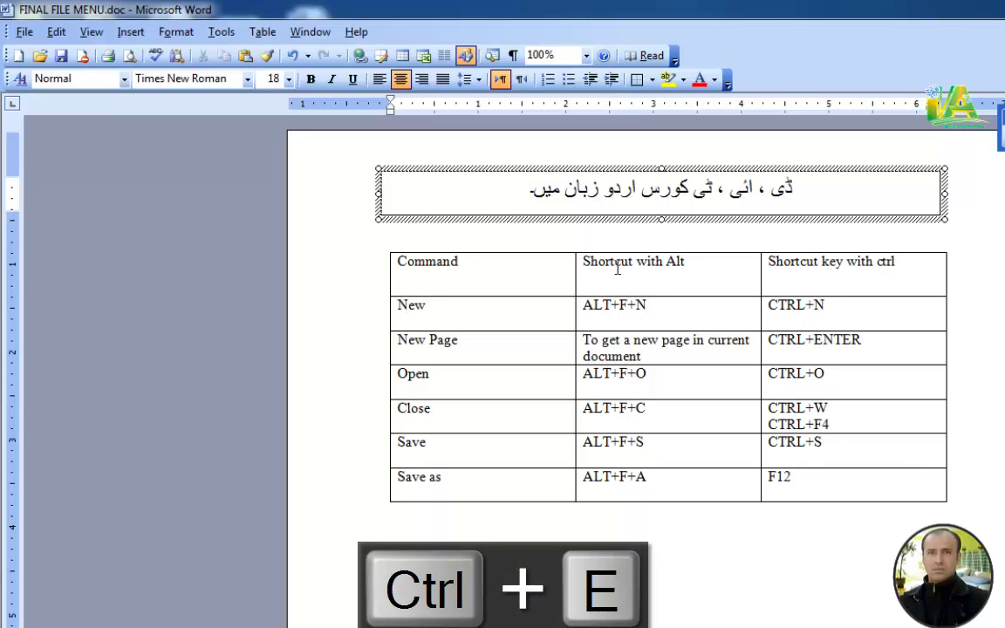
Step: Format the Urdu heading in the Arabic Typesetting font at size 25
left_click_drag(528, 187, 790, 207)
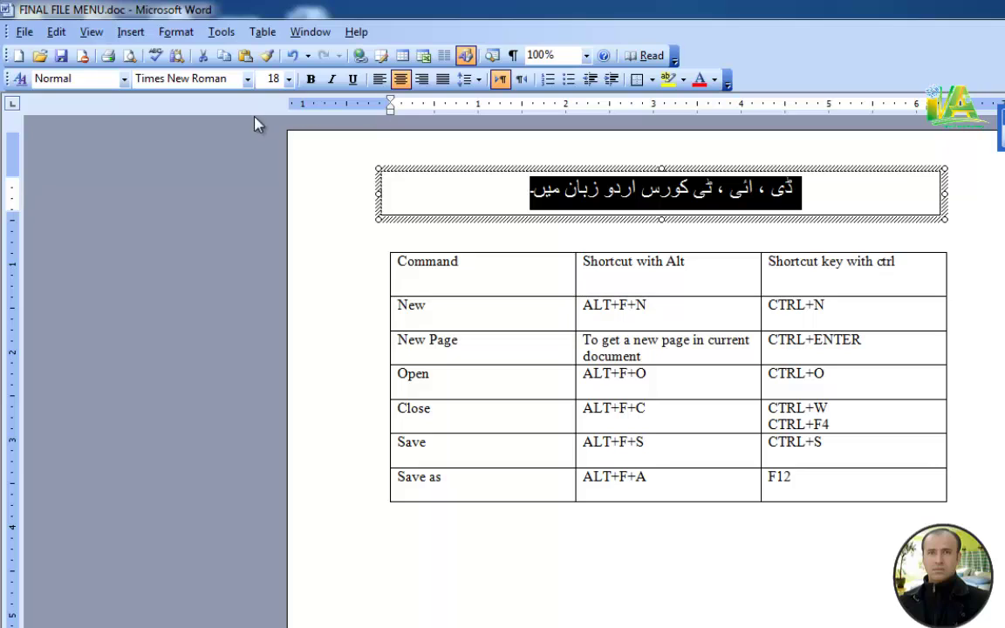
left_click(248, 78)
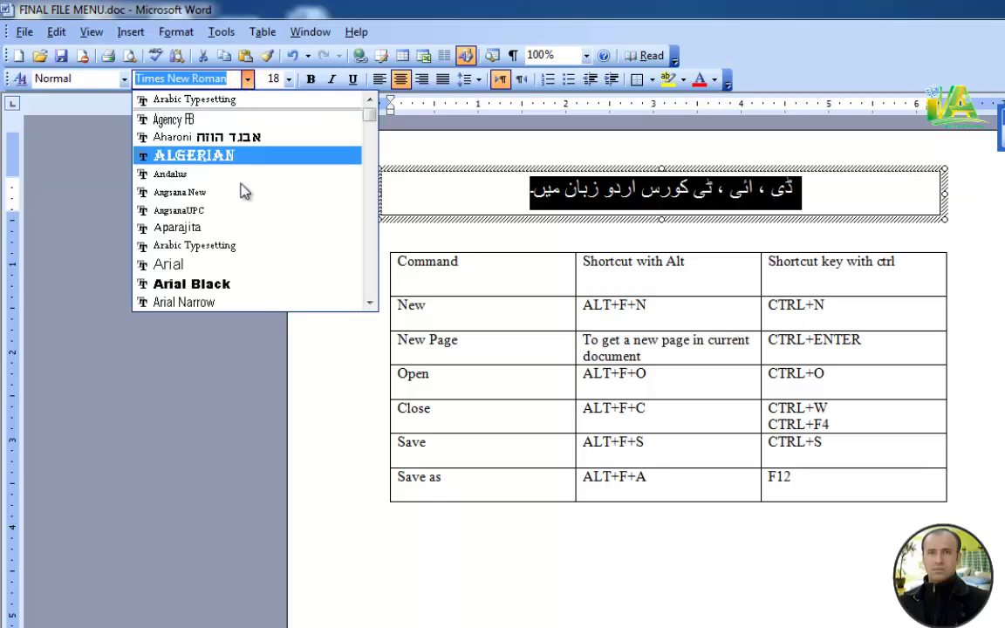
left_click(219, 248)
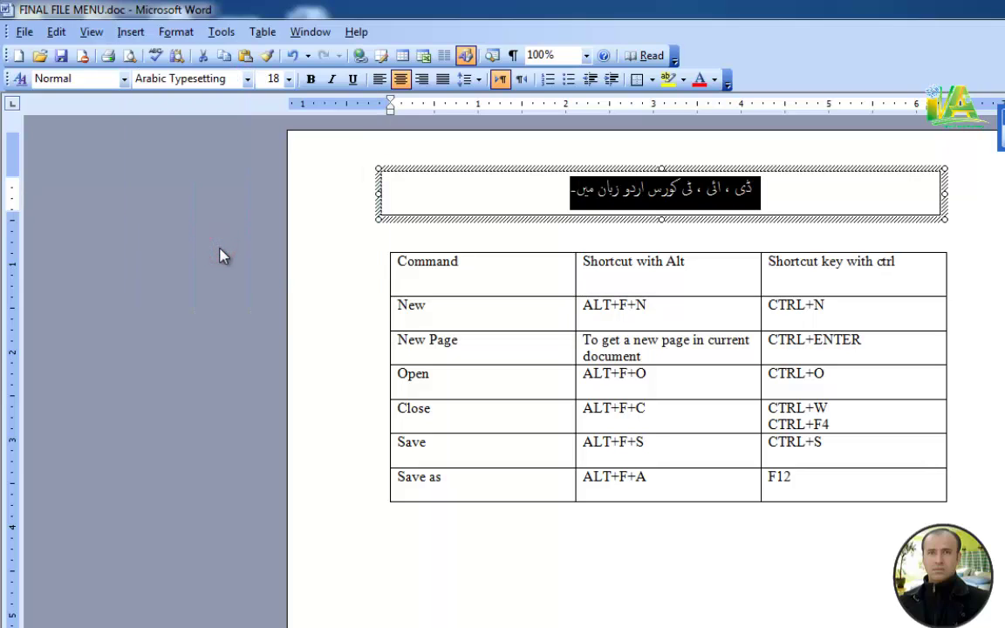
key("ctrl+bracketright")
key("ctrl+bracketright")
key("ctrl+bracketright")
key("ctrl+bracketright")
key("ctrl+bracketright")
key("ctrl+bracketright")
key("ctrl+bracketright")
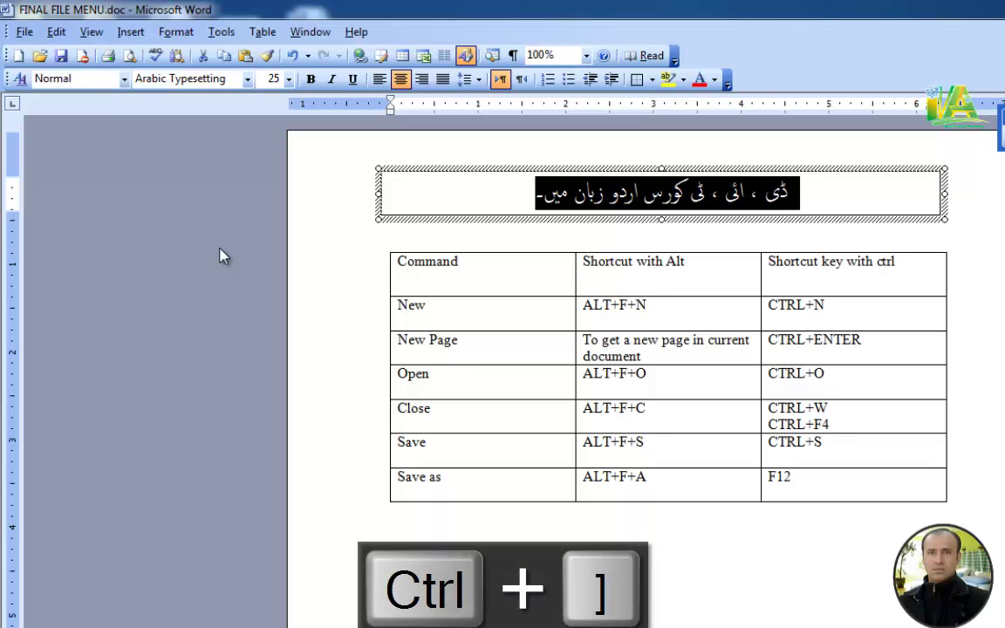
Step: Make the heading's text box slightly taller and enlarge the heading text to size 32
left_click_drag(663, 219, 662, 233)
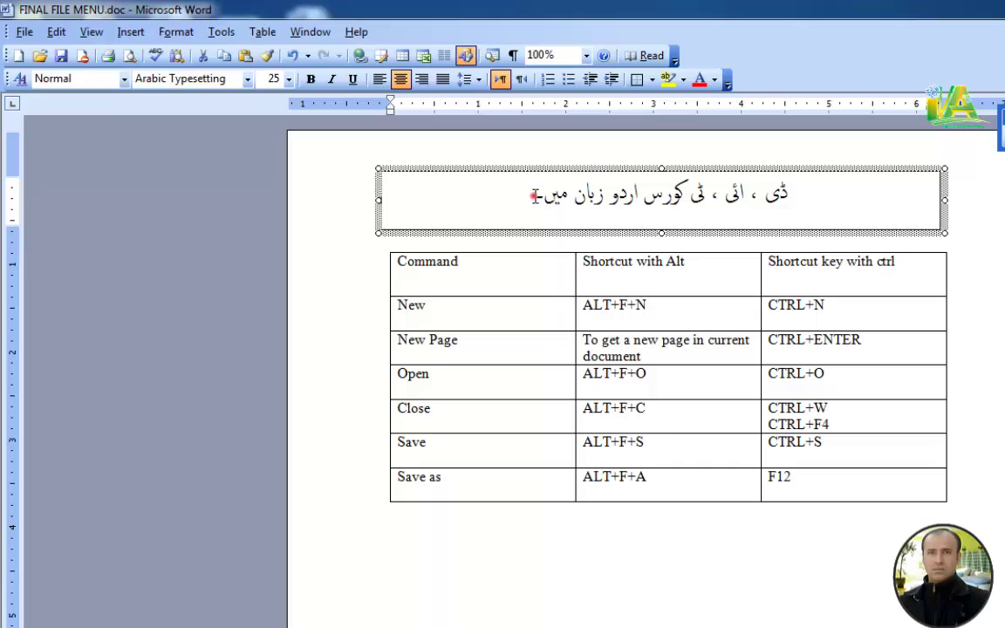
left_click_drag(532, 196, 790, 203)
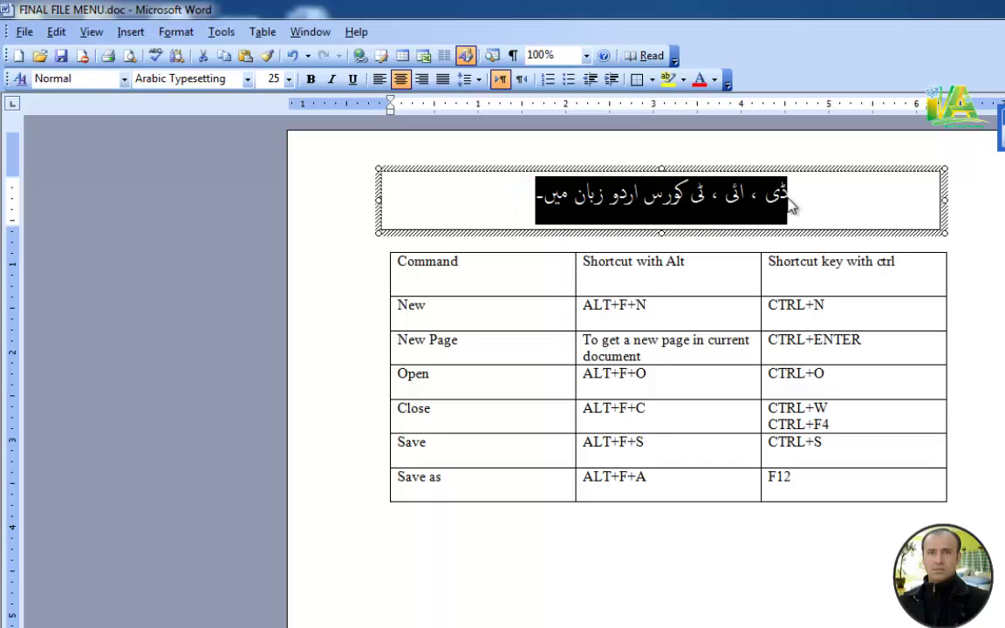
key("ctrl+bracketright")
key("ctrl+bracketright")
key("ctrl+bracketright")
key("ctrl+bracketright")
key("ctrl+bracketright")
key("ctrl+bracketright")
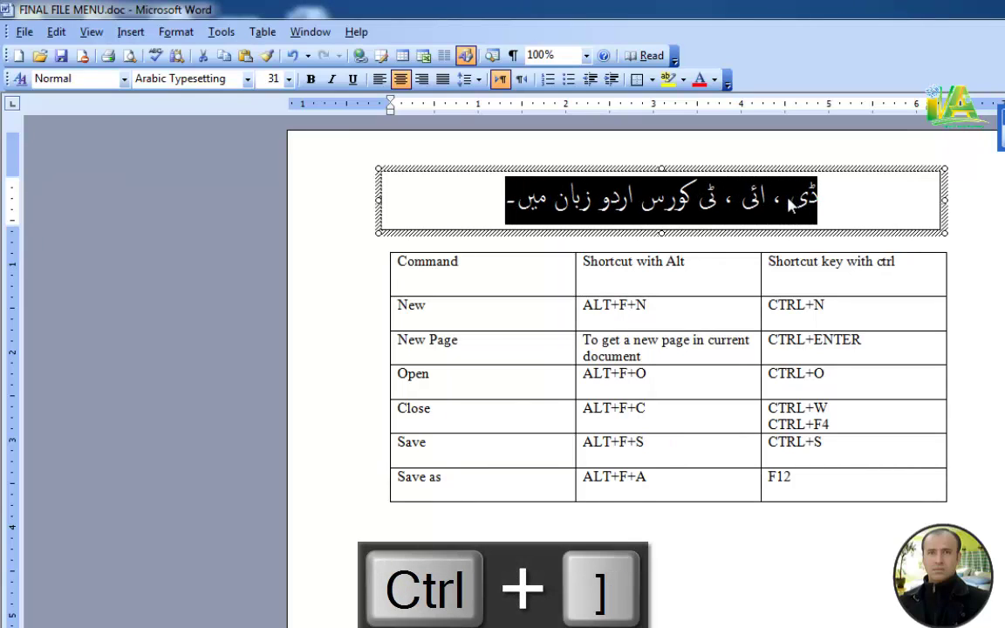
key("ctrl+bracketright")
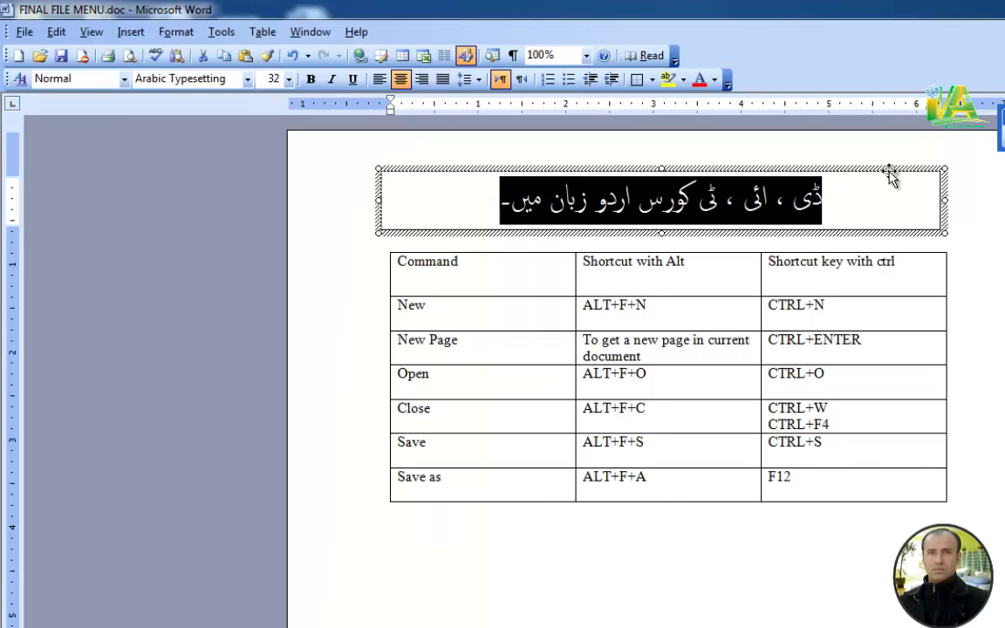
left_click(994, 231)
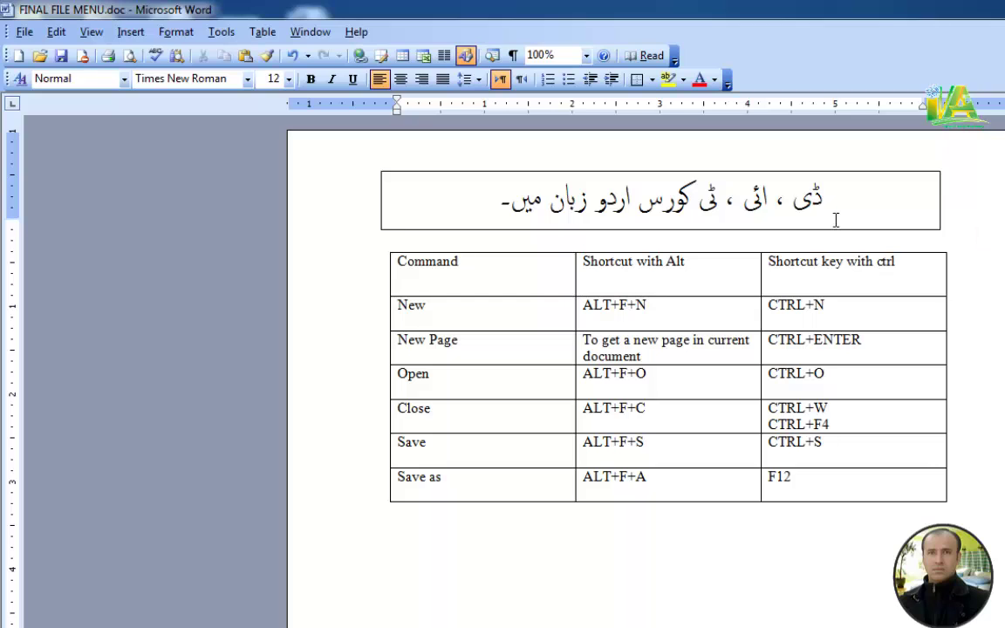
Step: Remove the heading text box's border by setting its line color to No Line
left_click(832, 218)
double_click(820, 170)
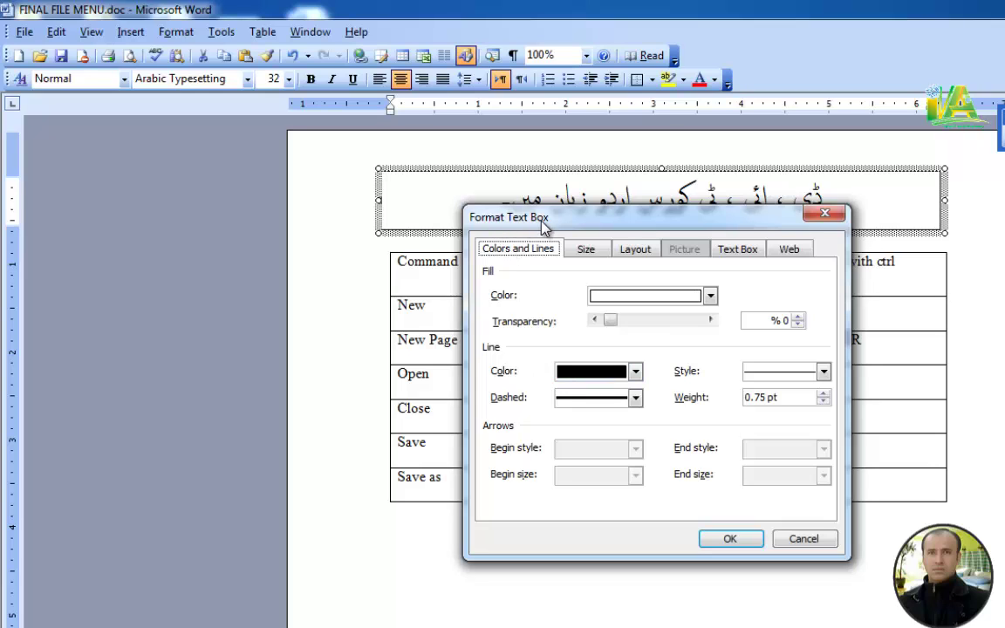
left_click(586, 373)
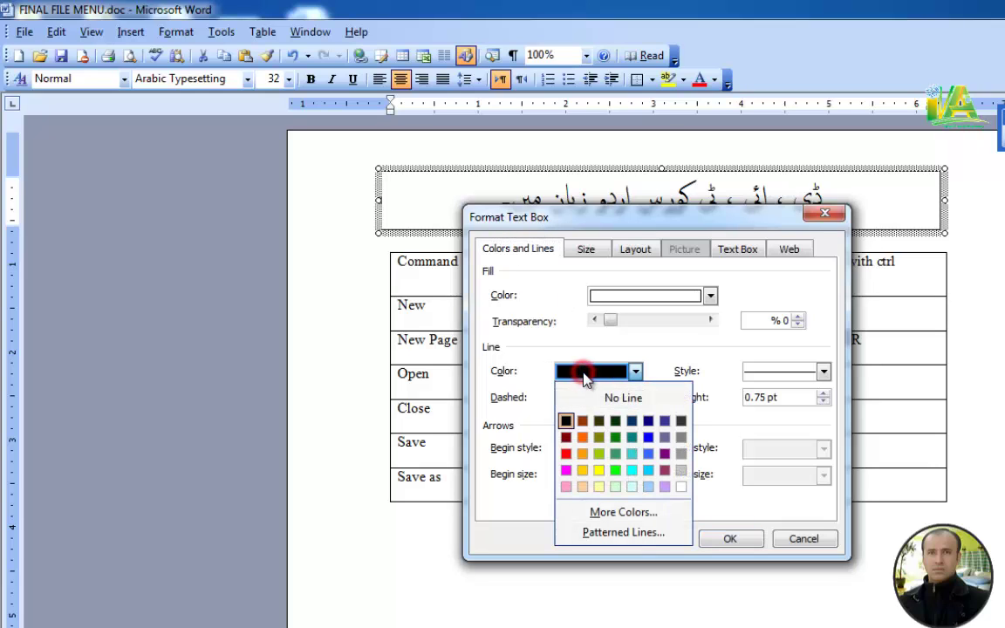
left_click(602, 400)
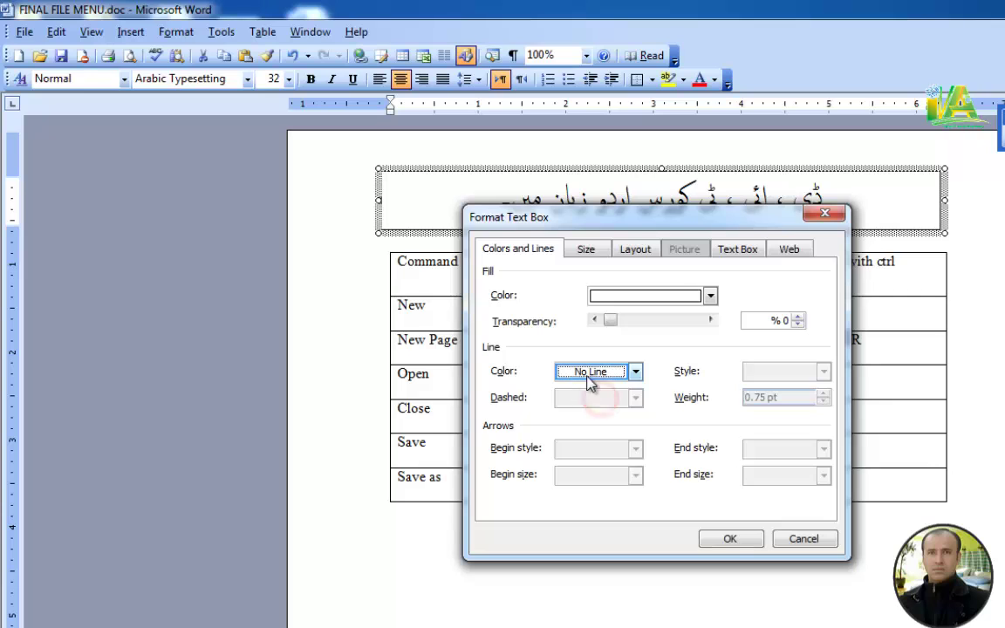
left_click(712, 538)
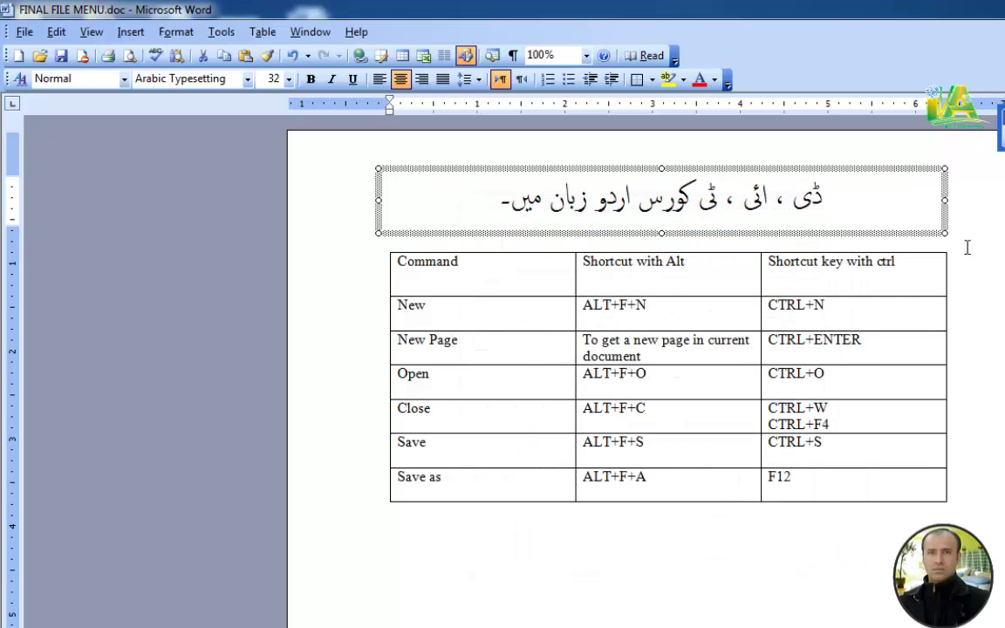
left_click(967, 248)
Step: Color the Urdu heading text red
left_click(593, 194)
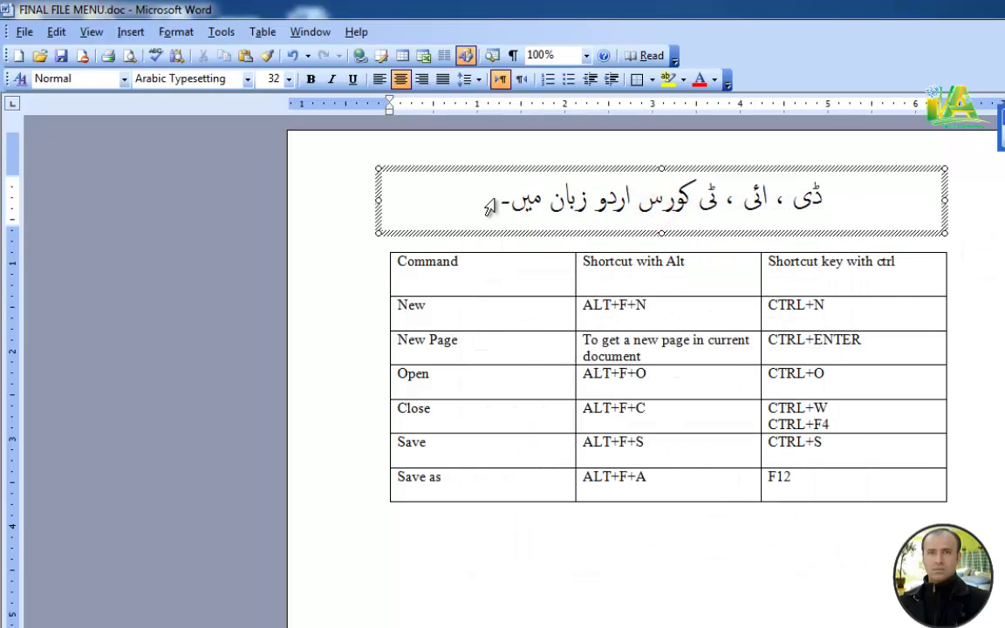
left_click_drag(498, 197, 828, 197)
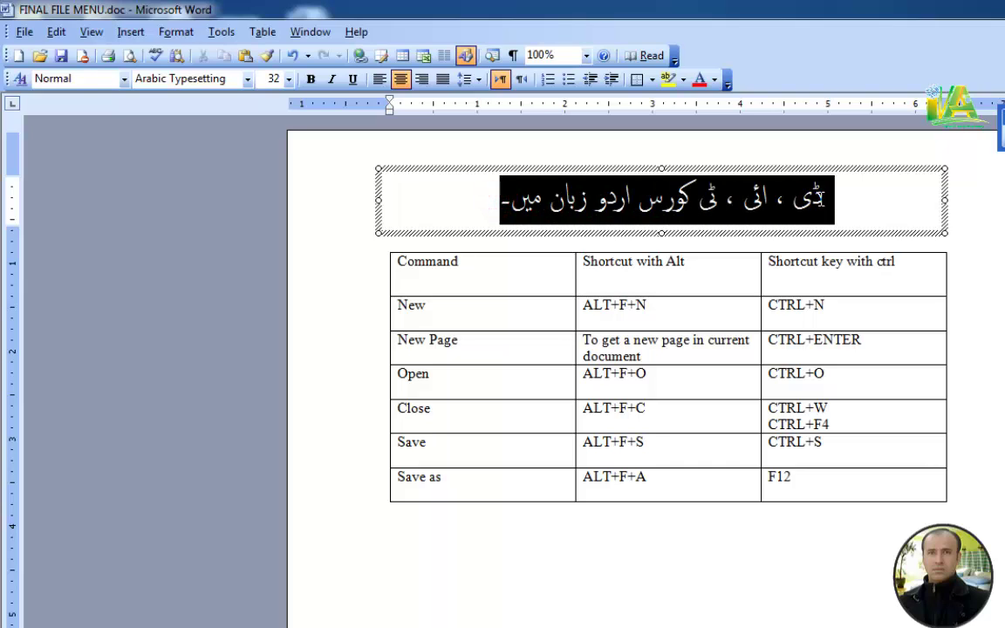
left_click(700, 79)
left_click(695, 298)
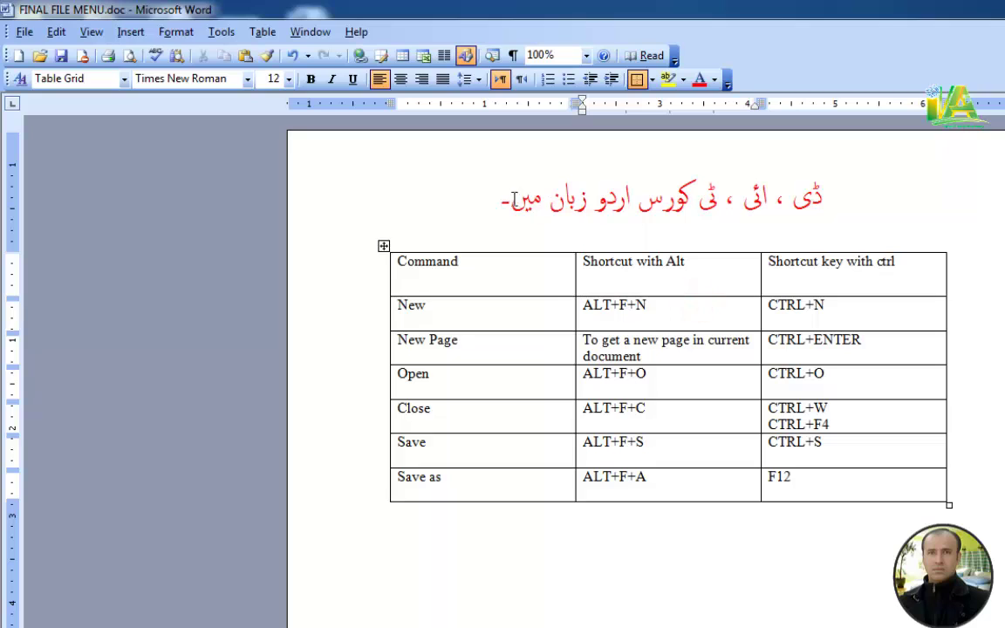
Step: Make the Urdu heading above the table bold
left_click_drag(504, 199, 820, 201)
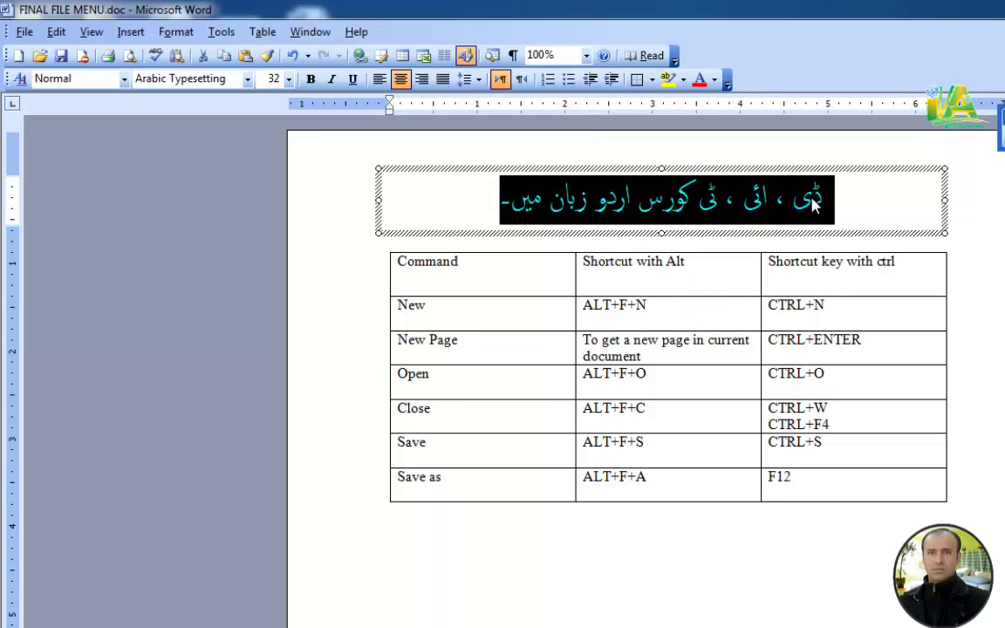
key("ctrl+b")
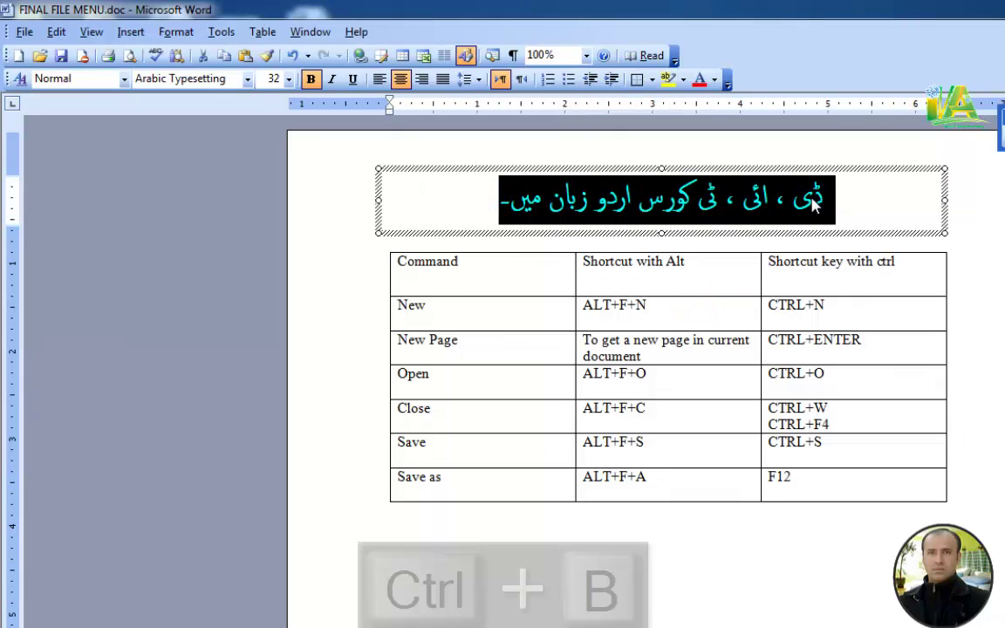
left_click(703, 305)
Step: Increase the Urdu heading's font size by several more points so it fills more of the text box
left_click(592, 203)
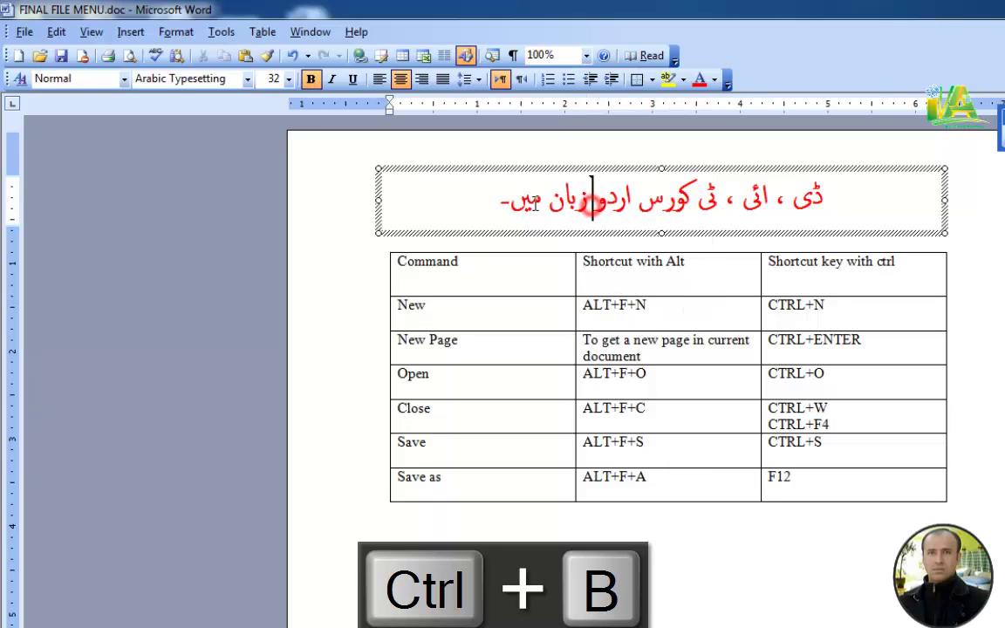
left_click_drag(500, 202, 831, 191)
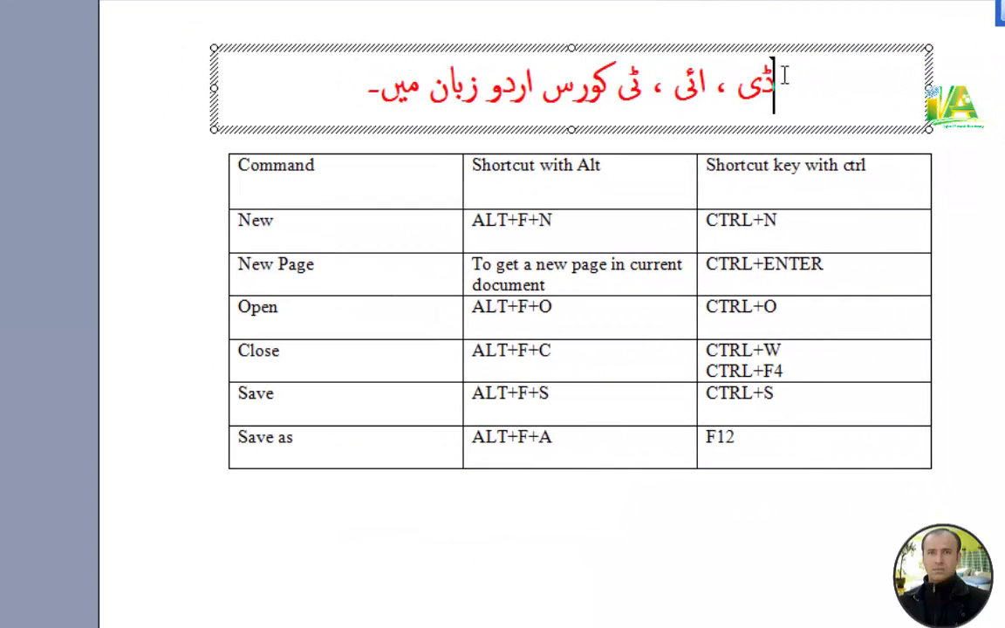
left_click_drag(784, 76, 770, 79)
key("ctrl+bracketright")
key("ctrl+bracketright")
key("ctrl+bracketright")
key("ctrl+bracketright")
key("ctrl+bracketright")
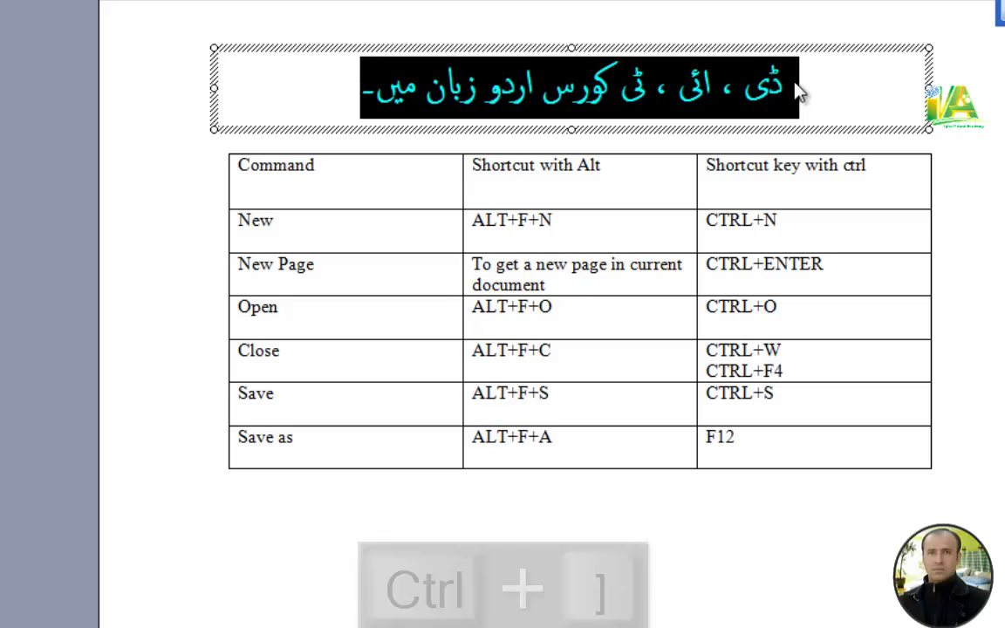
key("ctrl+bracketright")
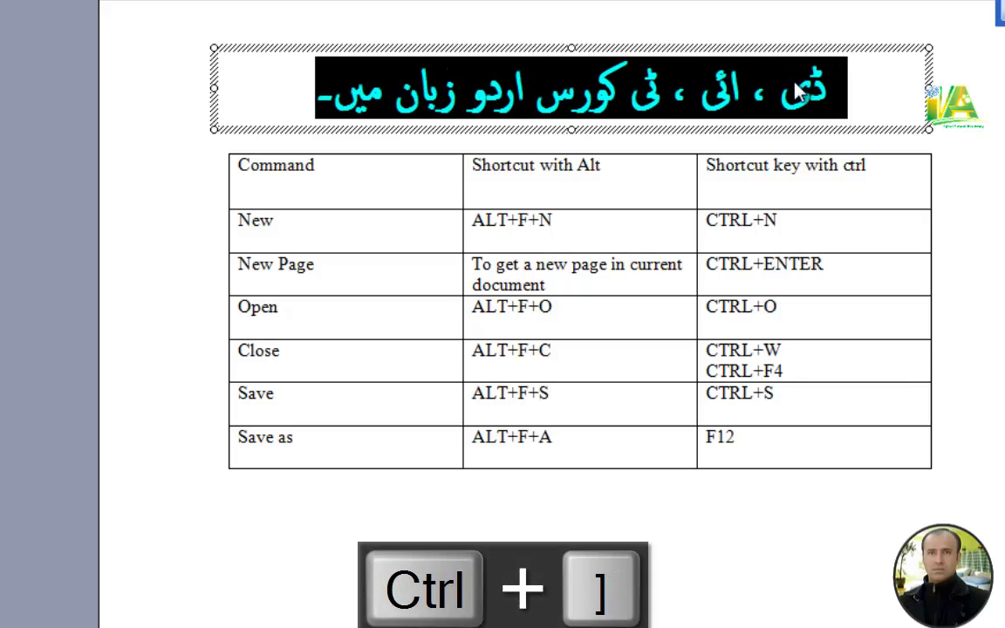
left_click(812, 185)
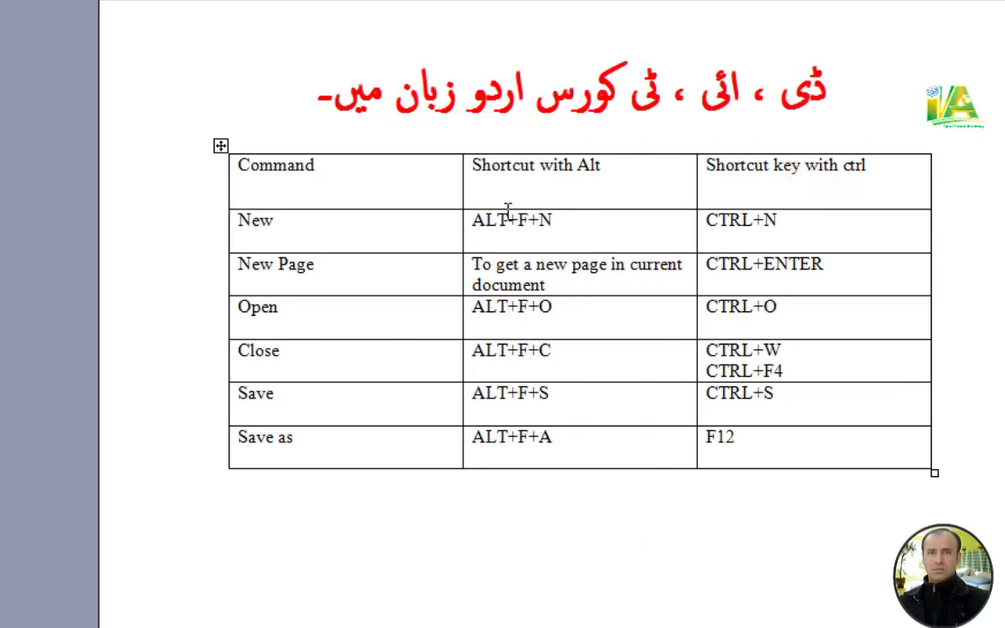
Step: Try to save the document as a web page
left_click(757, 444)
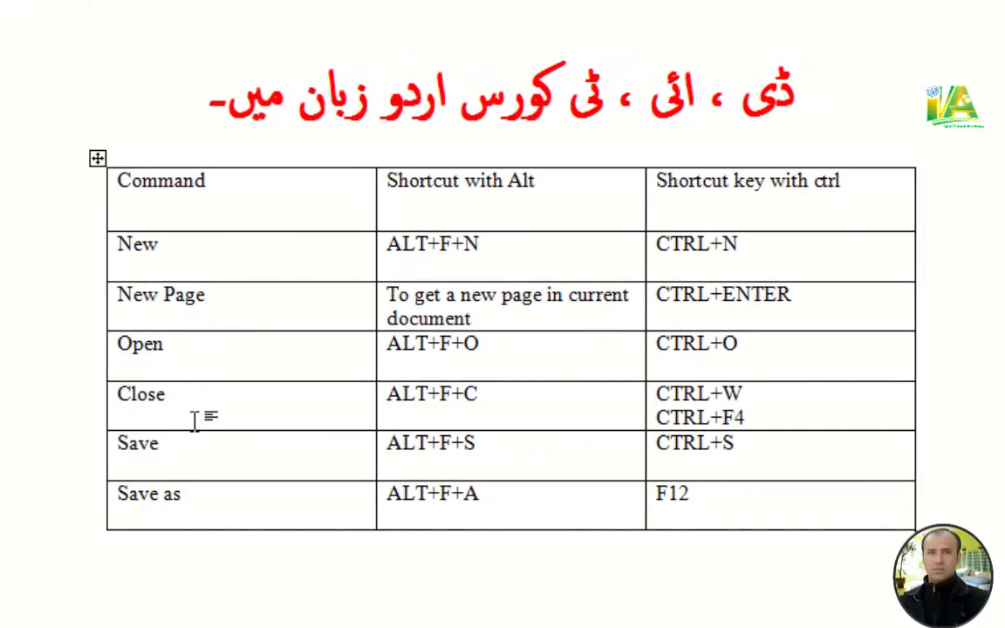
left_click(197, 494)
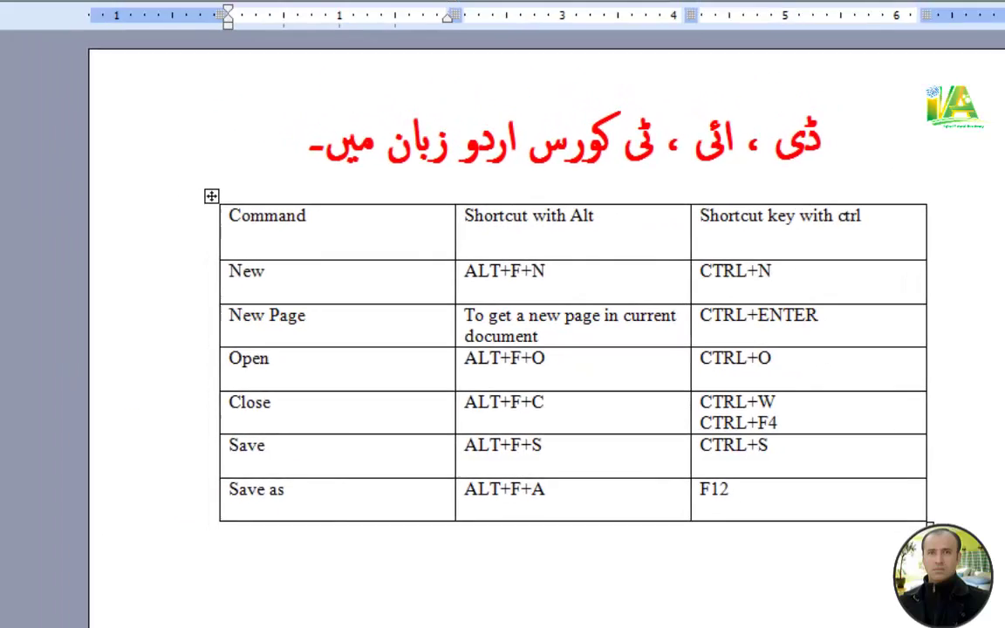
left_click(24, 39)
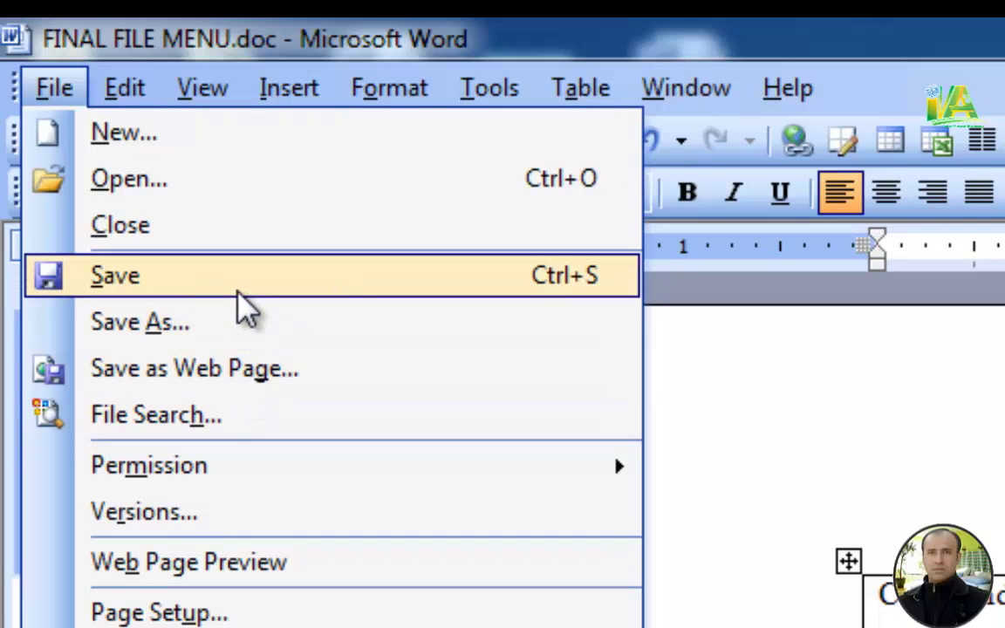
left_click(238, 382)
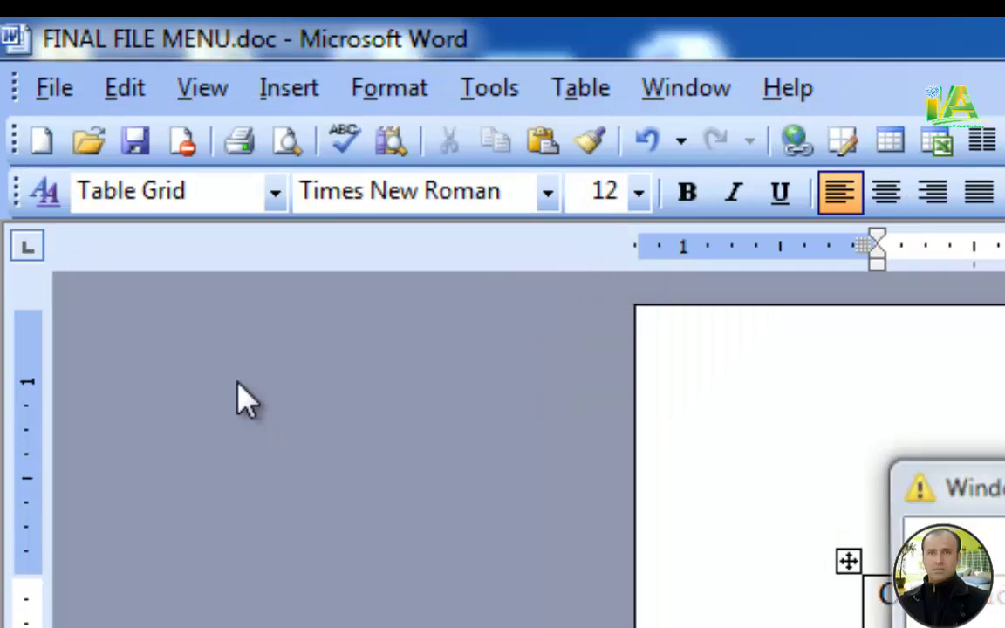
Step: Add a new row at the end of the shortcut table and enter "Save as web page" in its Command column
left_click(770, 477)
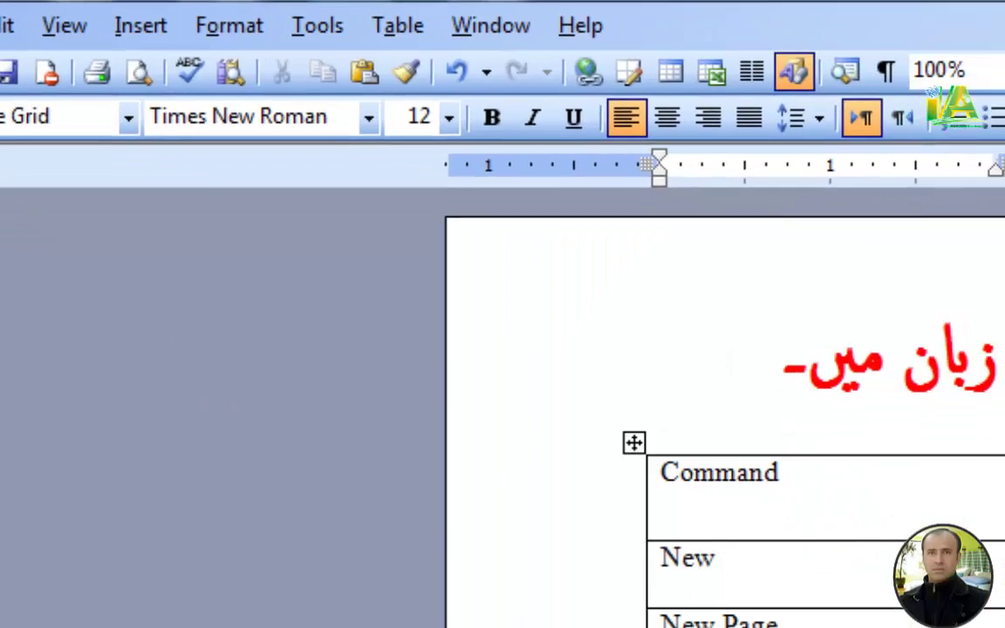
key("Tab")
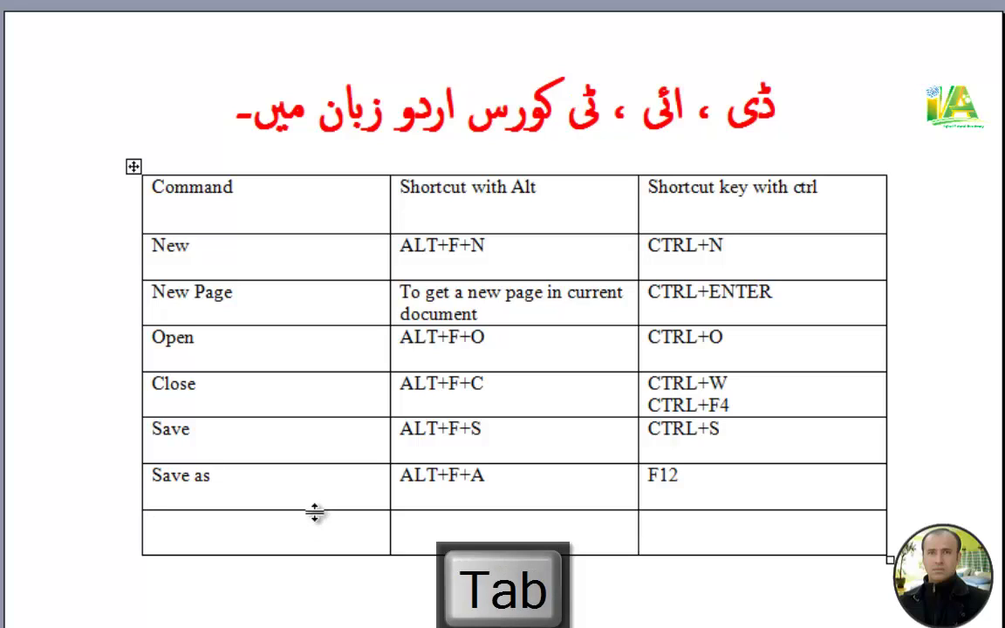
type("s")
key("BackSpace")
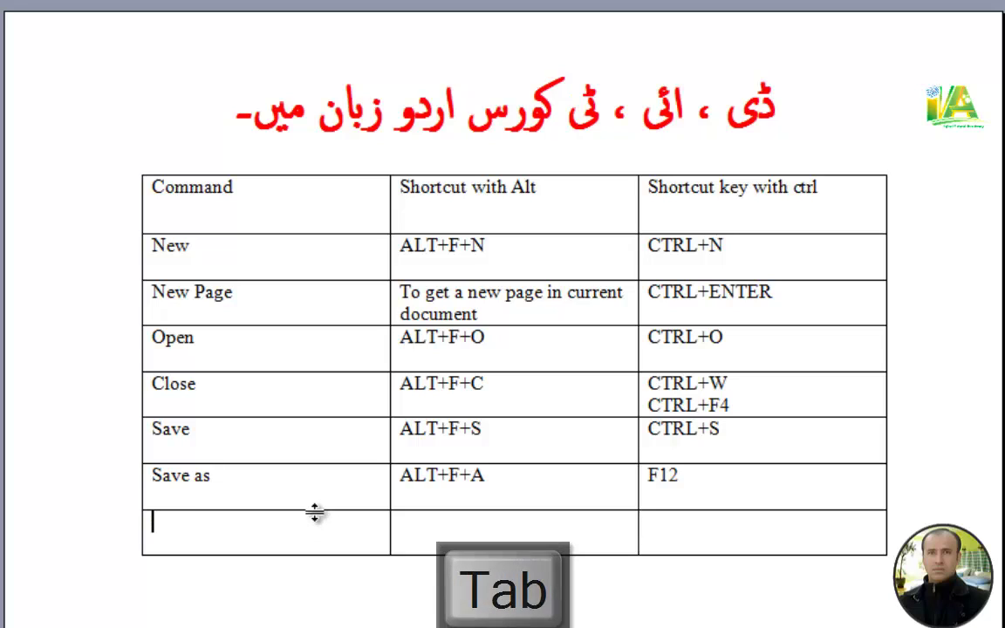
type("Save as ")
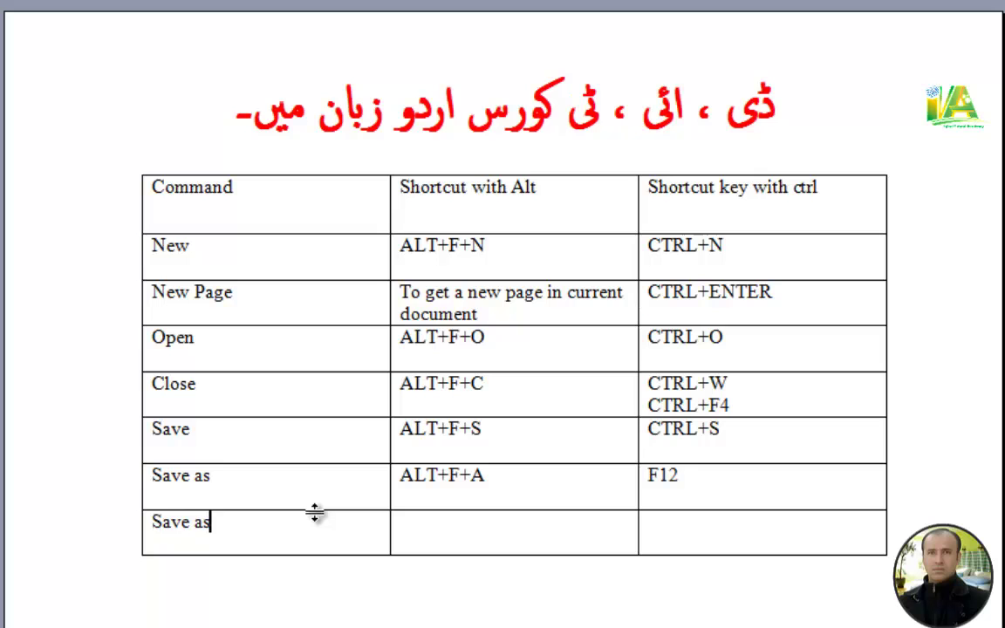
type("webpage")
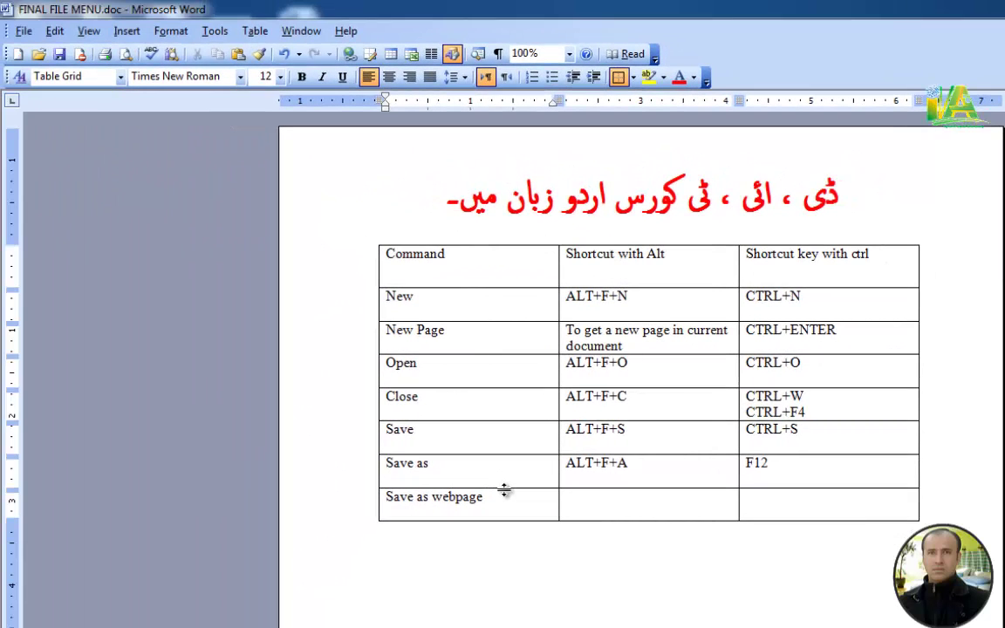
key("Left")
key("Left")
key("Left")
key("Left")
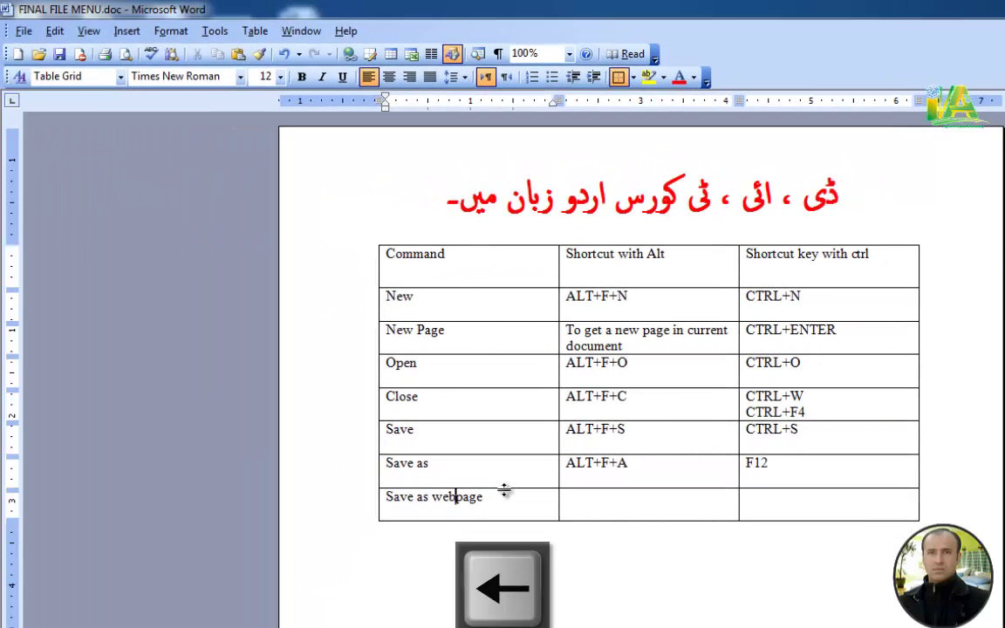
Step: Look up the File menu's Save as Web Page access key and enter ALT+F+G as its Alt shortcut in the table
left_click(590, 498)
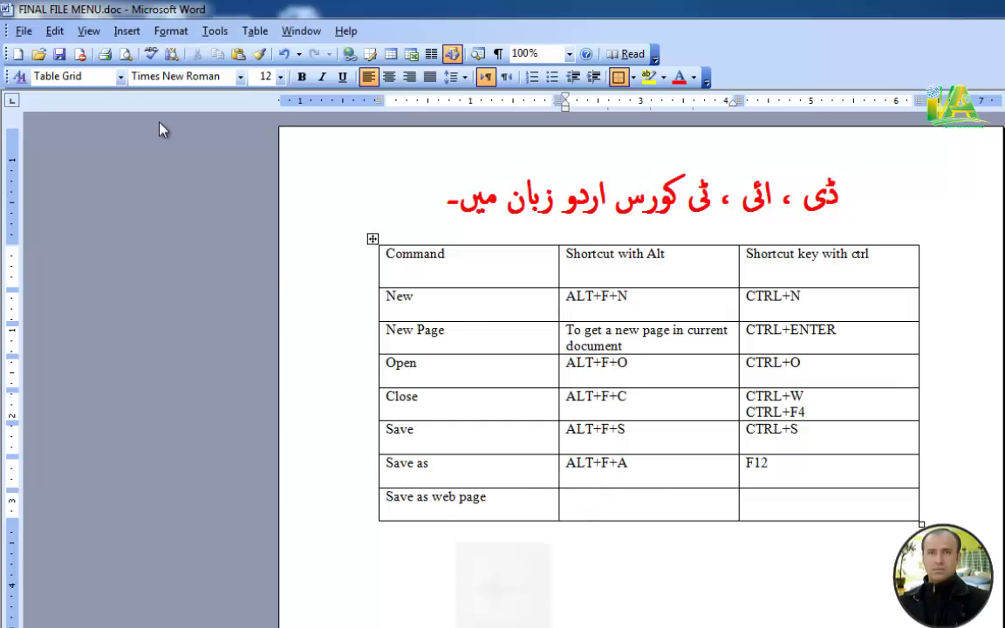
left_click(23, 31)
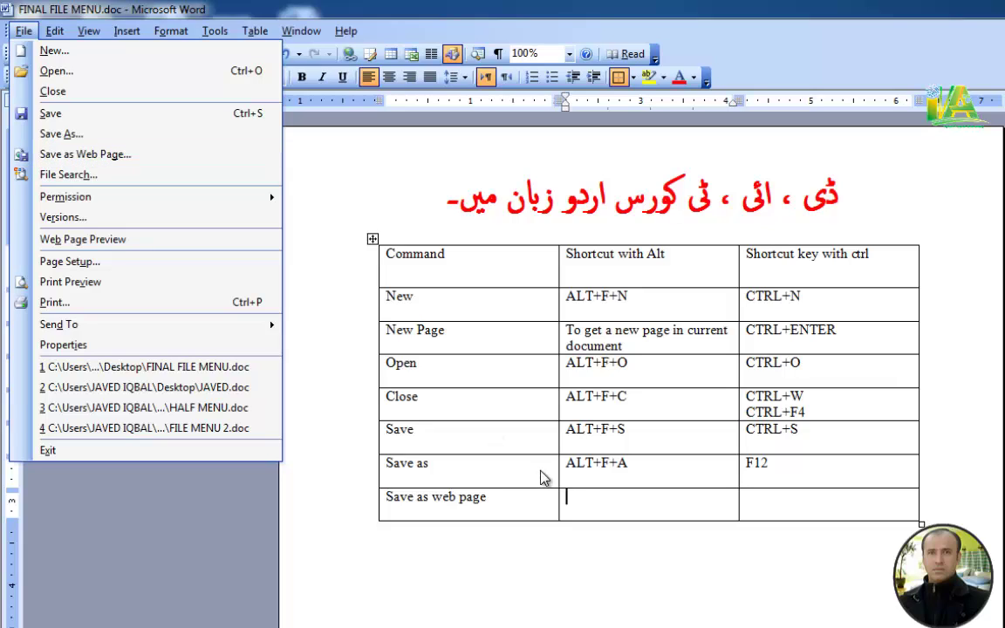
left_click(584, 506)
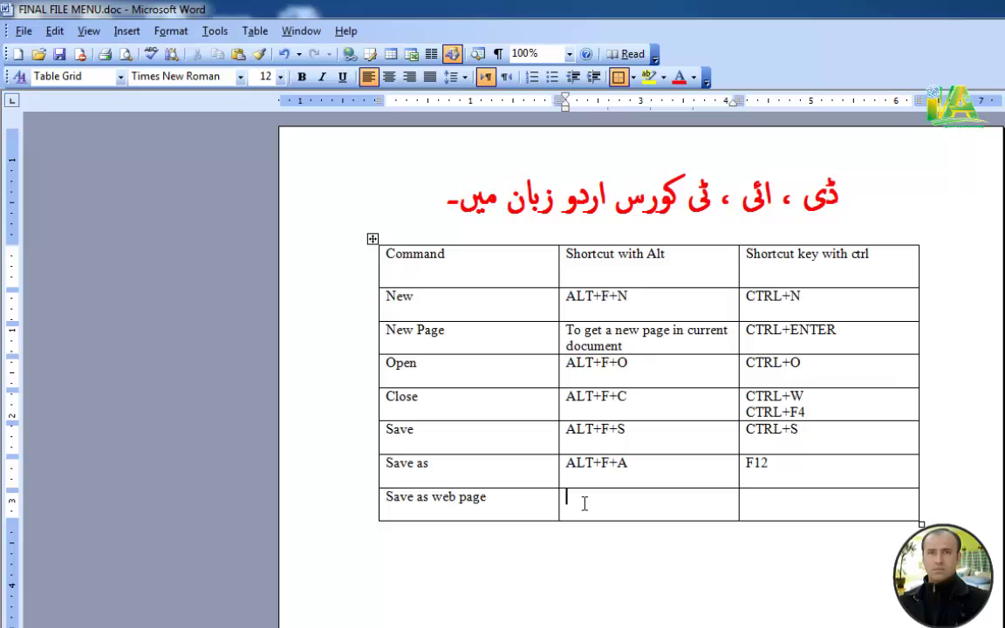
type("ALT+F+G")
left_click(533, 503)
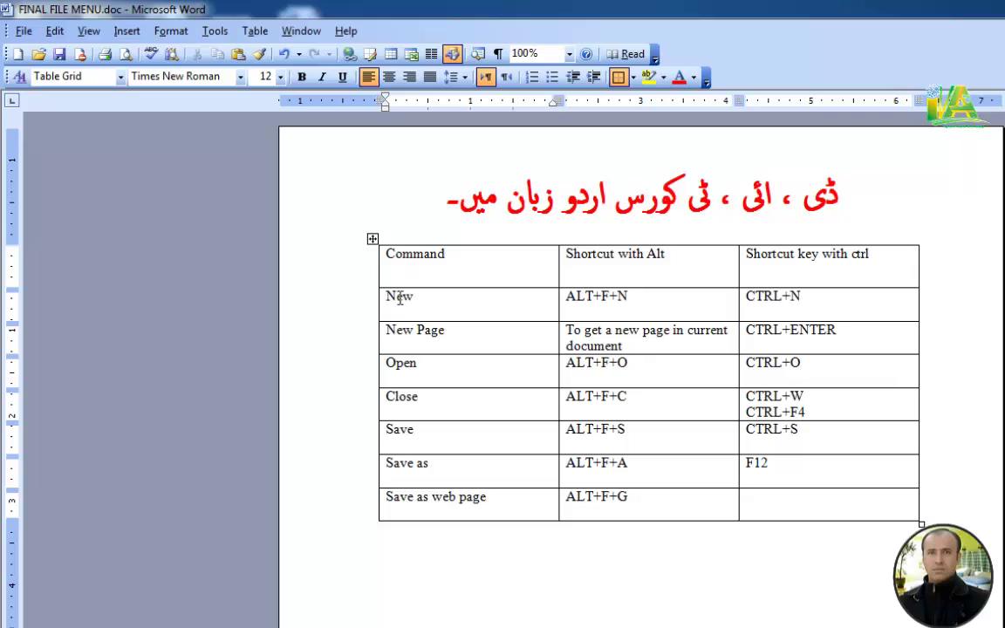
Step: Color the text of the table rows from New through Close green
left_click_drag(389, 296, 831, 396)
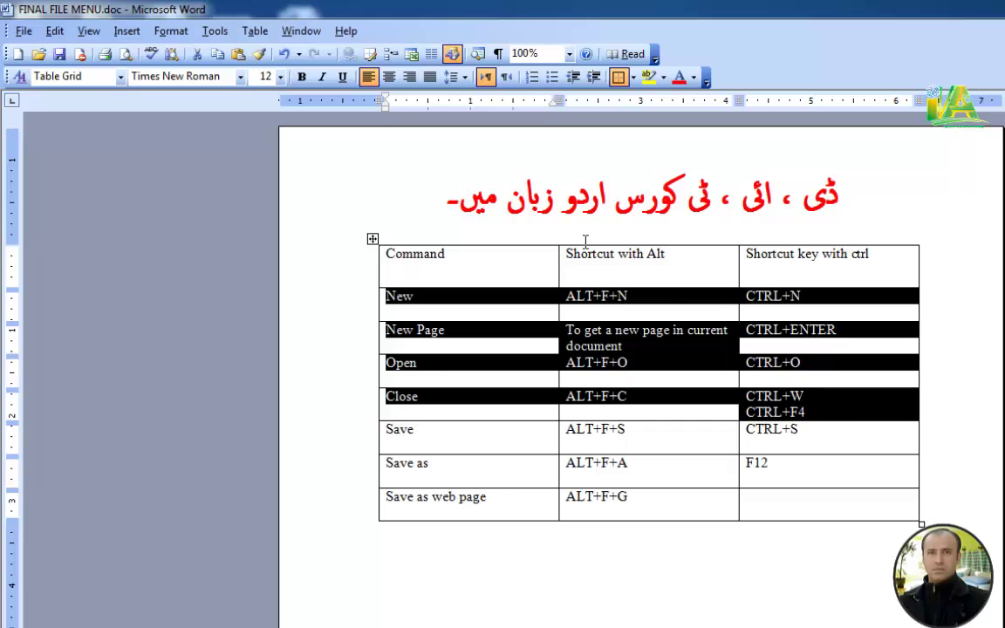
left_click(693, 82)
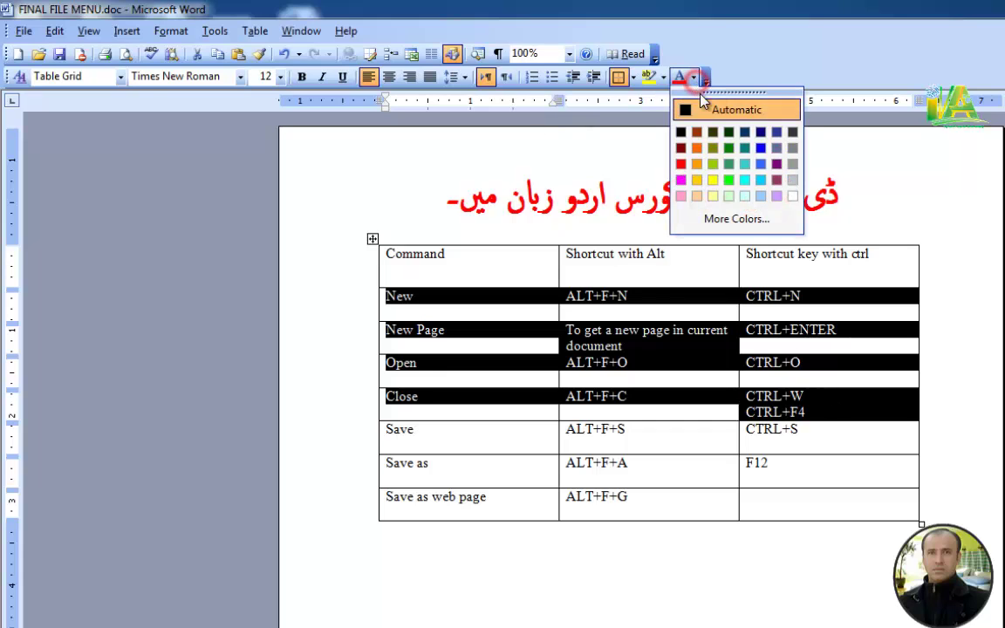
left_click(730, 150)
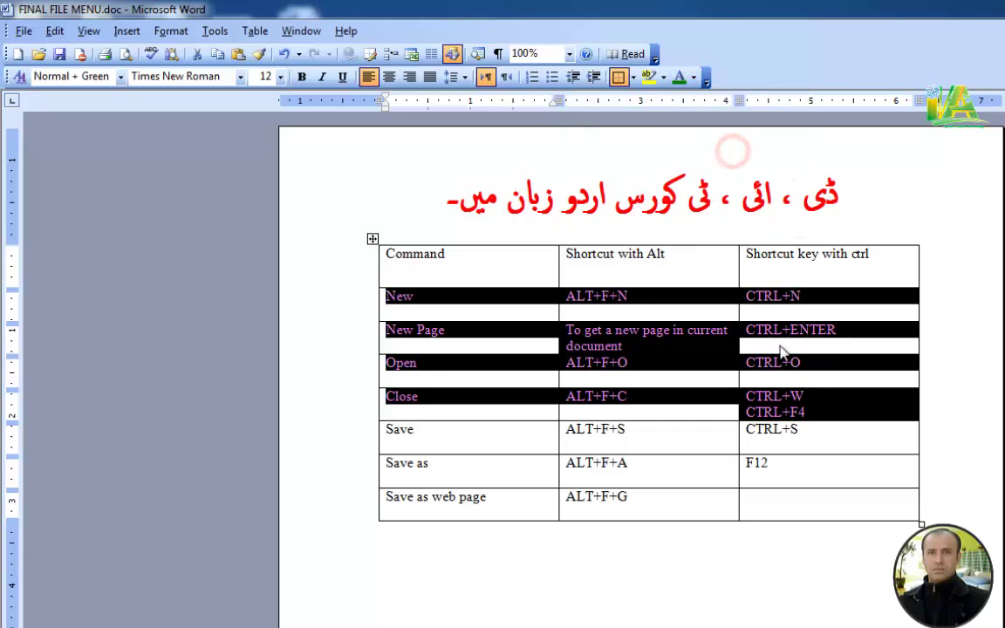
left_click(809, 442)
Step: Make the text of the table rows from New through Close bold
left_click_drag(813, 400, 610, 376)
left_click_drag(392, 295, 777, 406)
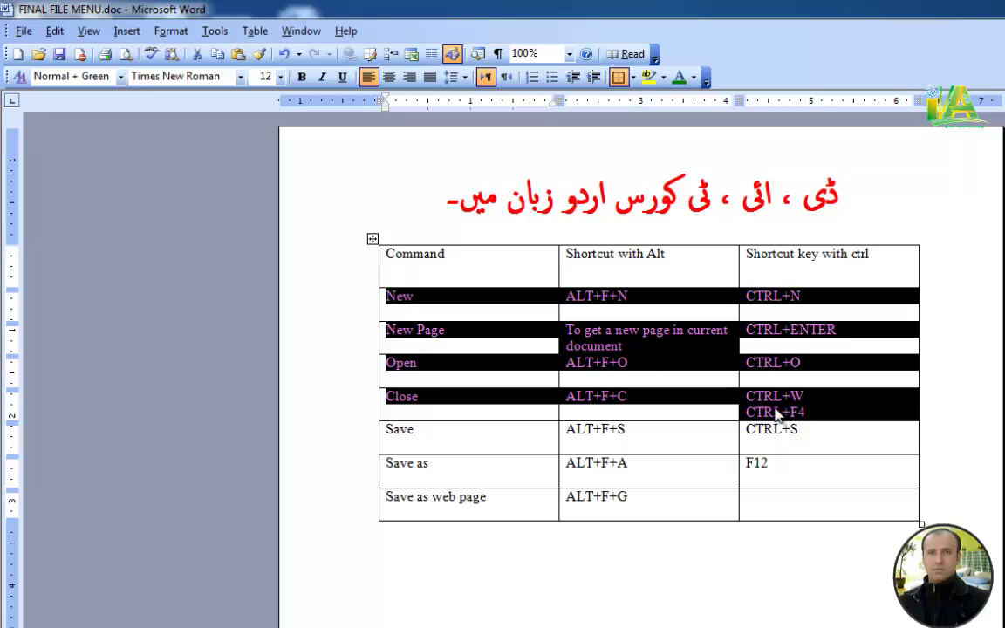
key("ctrl+b")
left_click(834, 365)
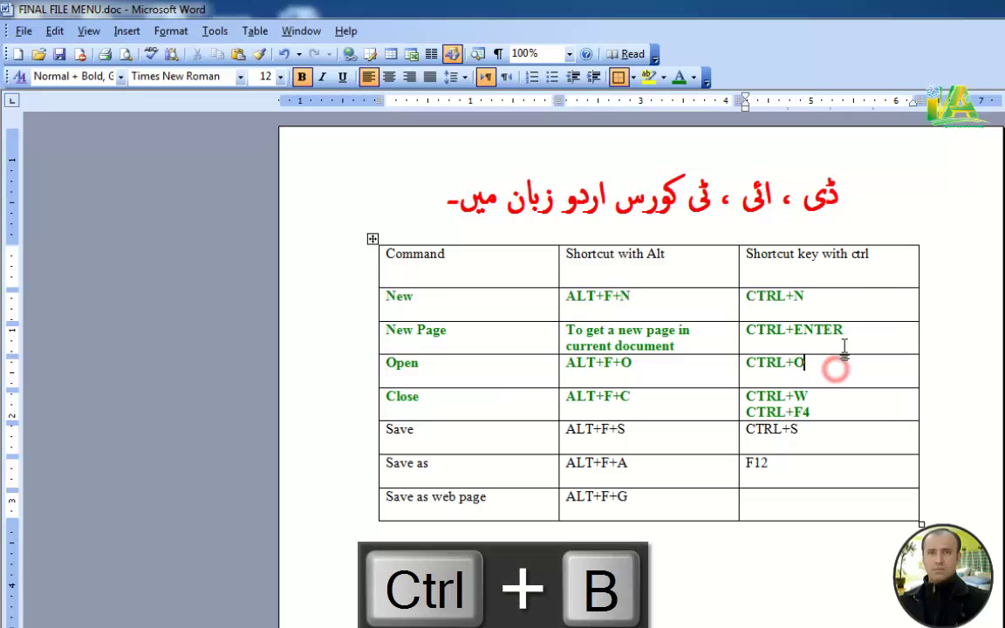
Step: Set the font color of the New Page row's text to Automatic
left_click_drag(842, 334, 495, 347)
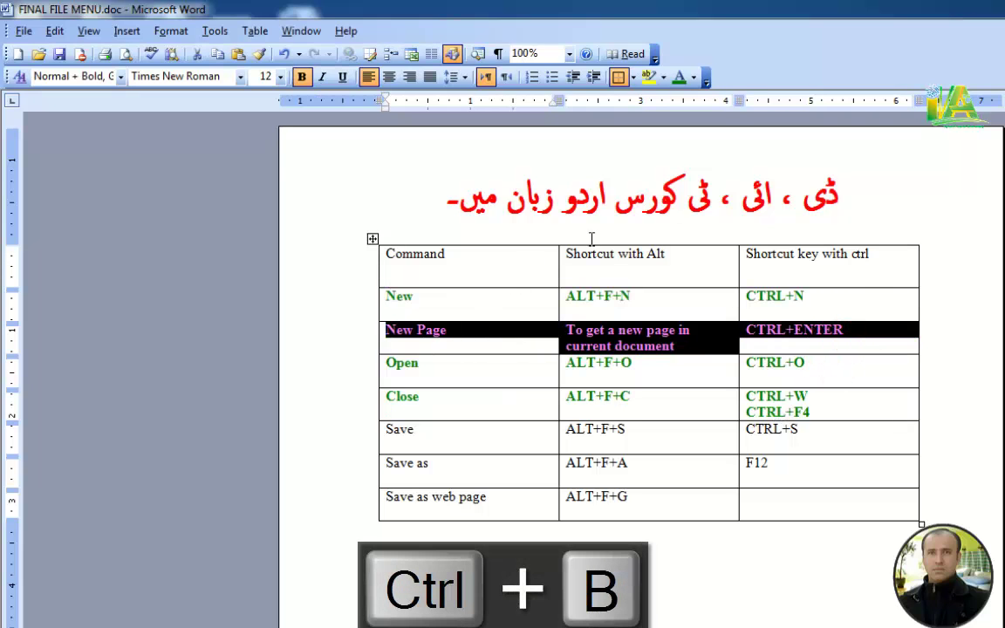
left_click(693, 77)
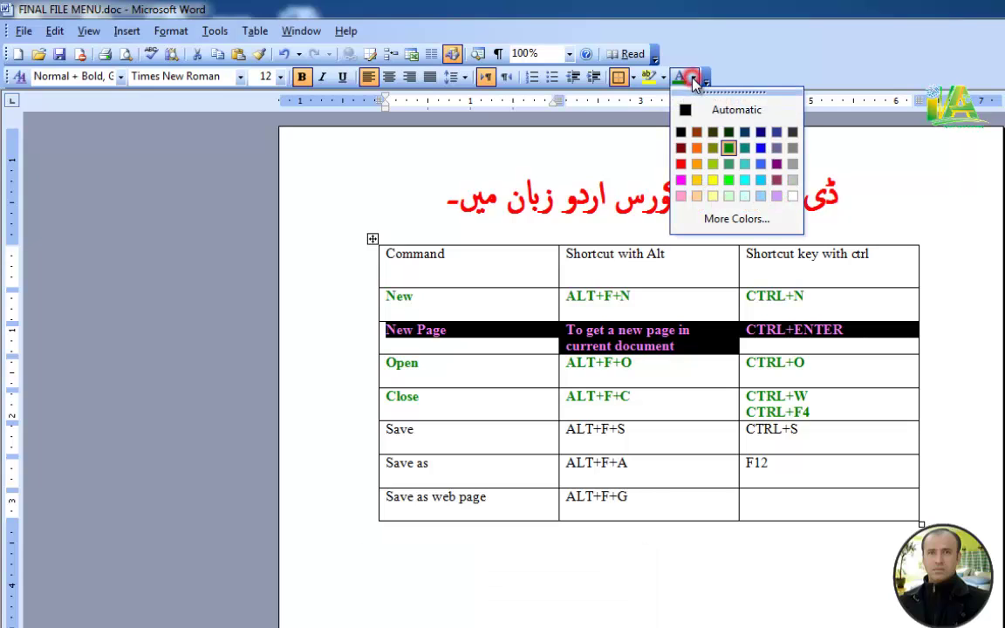
left_click(689, 107)
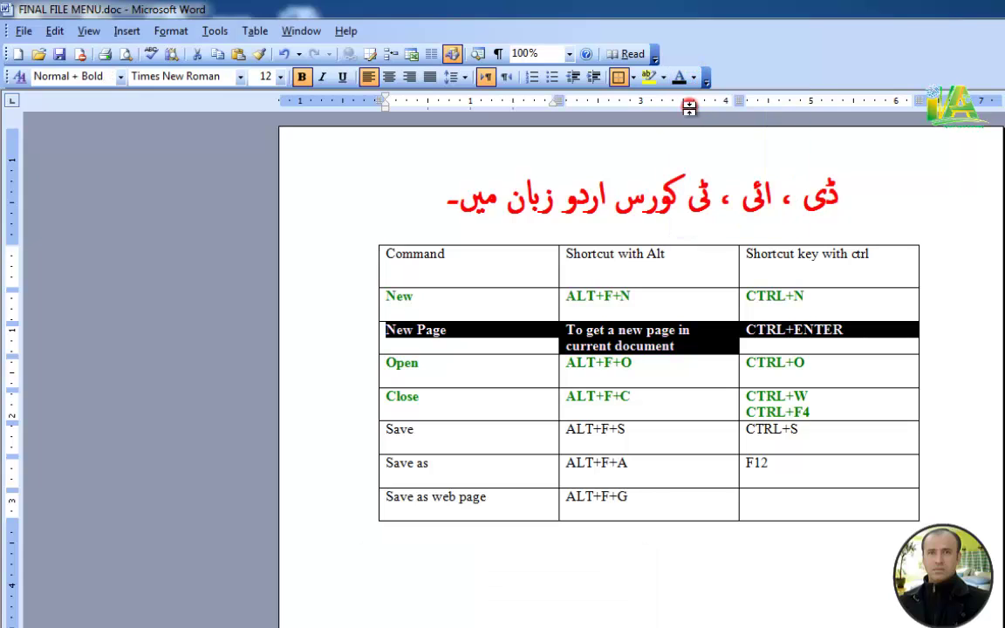
left_click(678, 373)
left_click(487, 334)
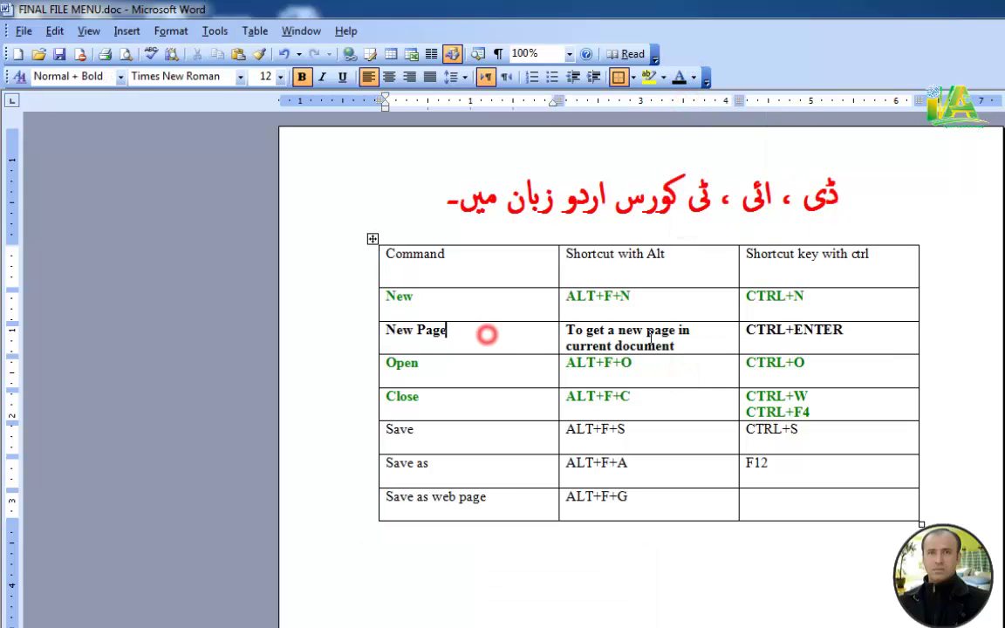
left_click(846, 330)
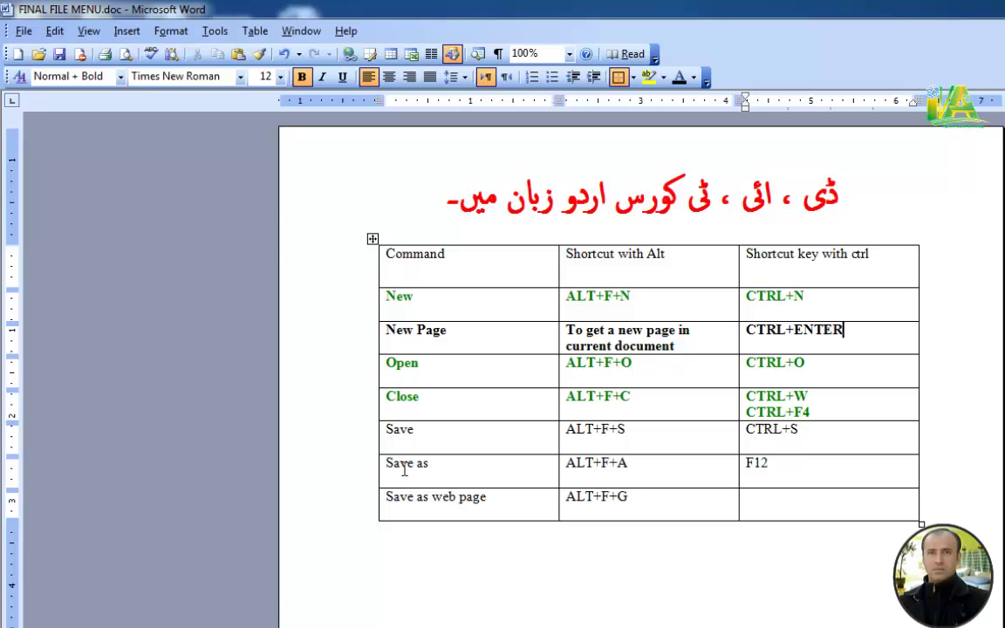
Step: Add another row at the end of the table and enter "File Search" as its command
left_click(28, 30)
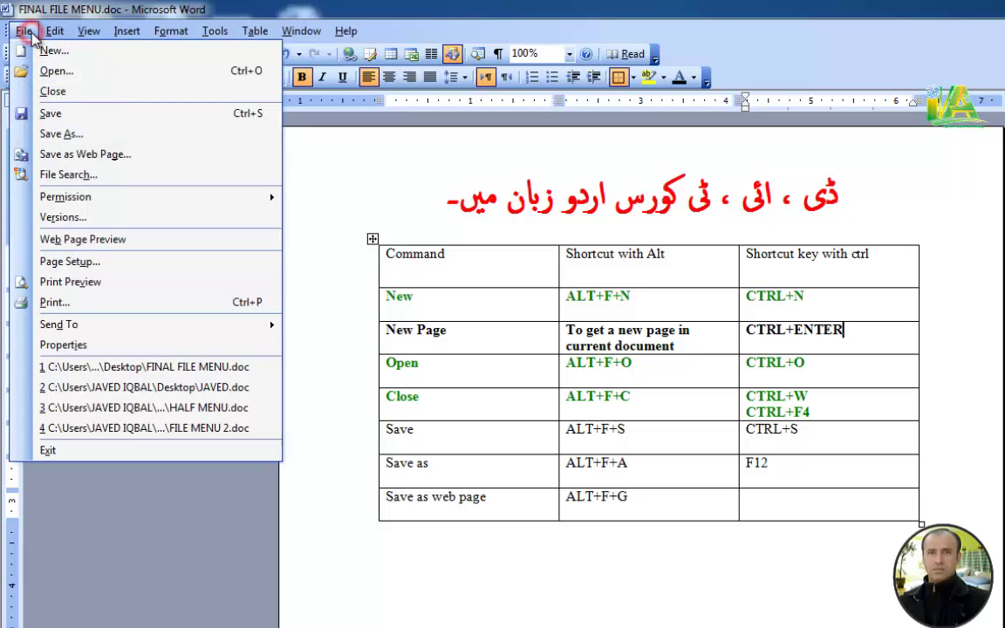
left_click(806, 510)
key("Tab")
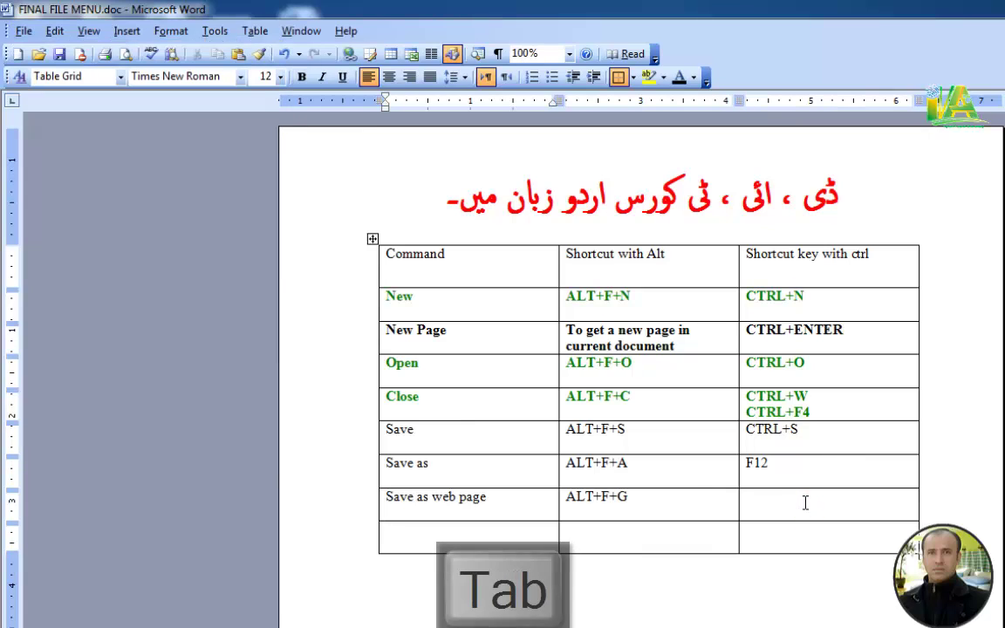
type("FIL")
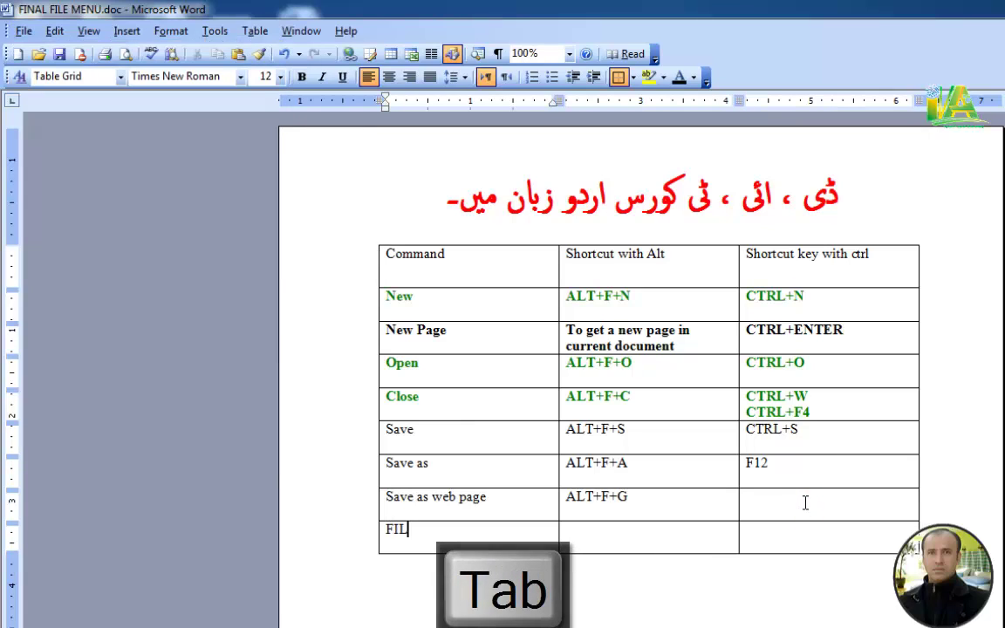
key("Caps_Lock")
key("BackSpace")
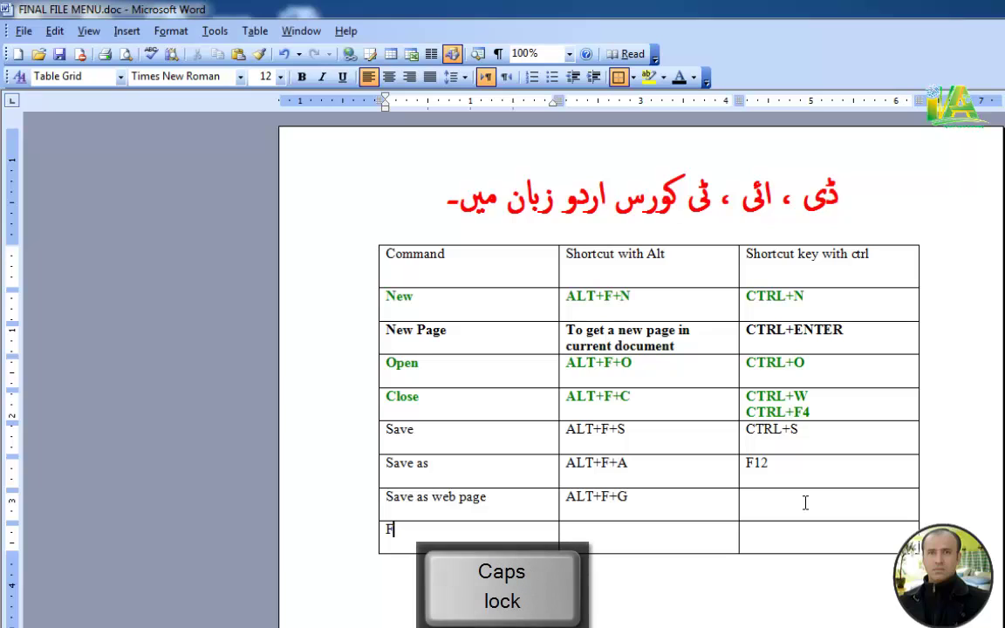
type("ile Search")
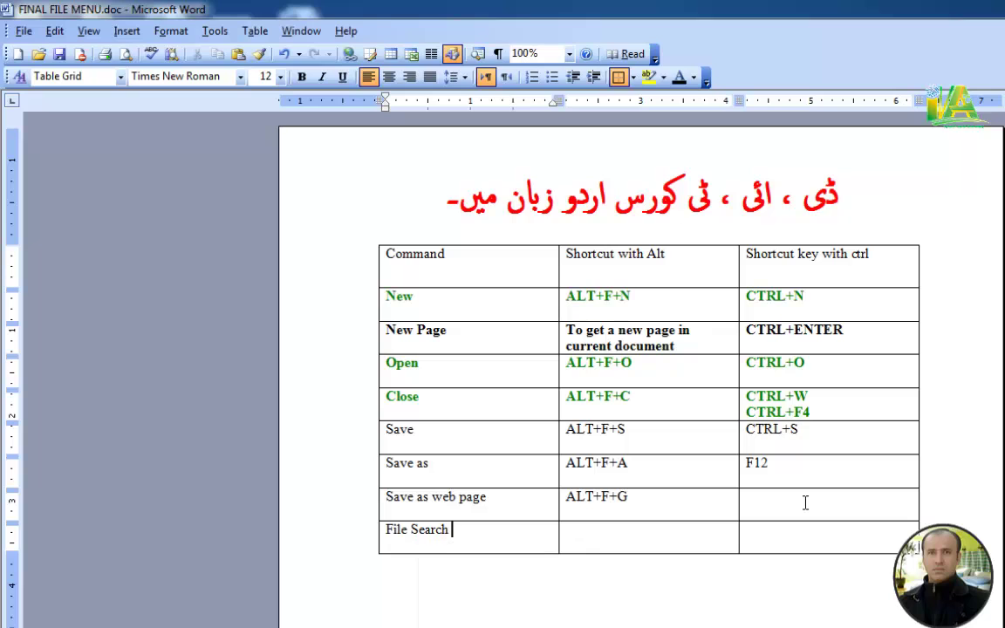
Step: Check the File Search access key in the File menu and enter ALT+F+H as its Alt shortcut in the table
left_click(610, 543)
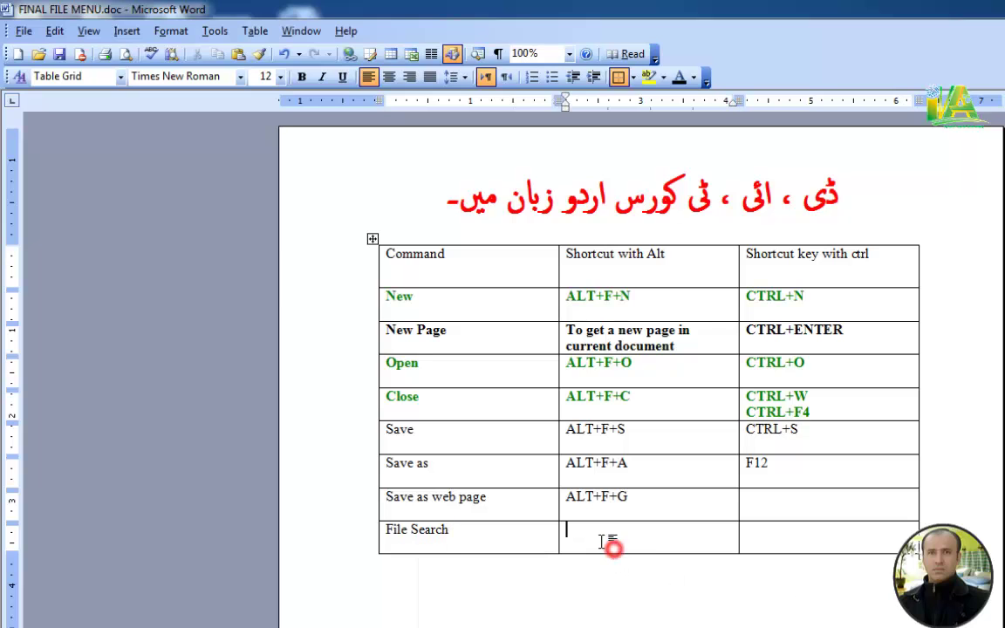
left_click(24, 31)
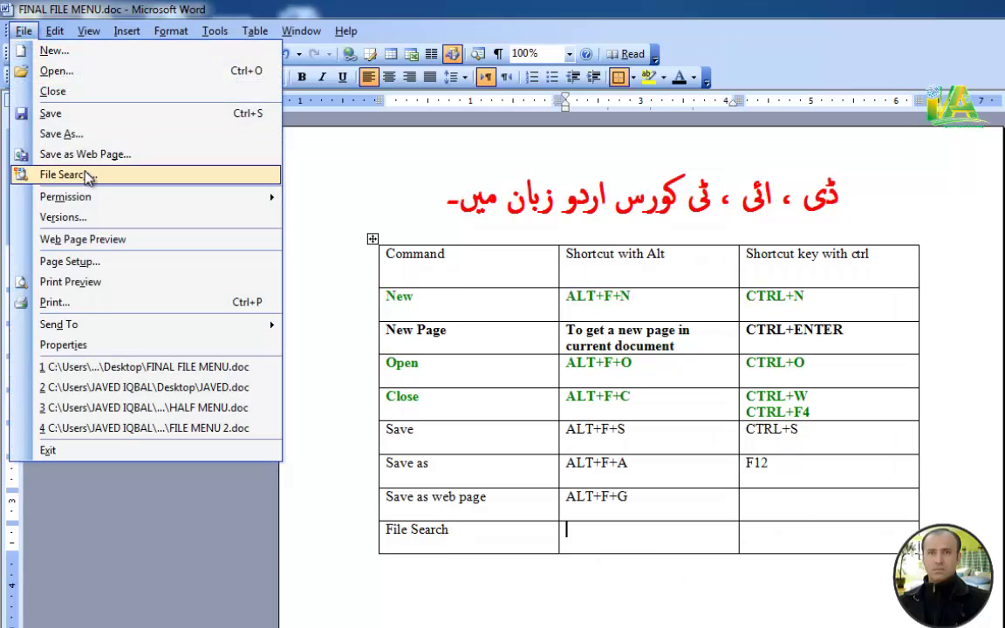
left_click(605, 538)
type("a")
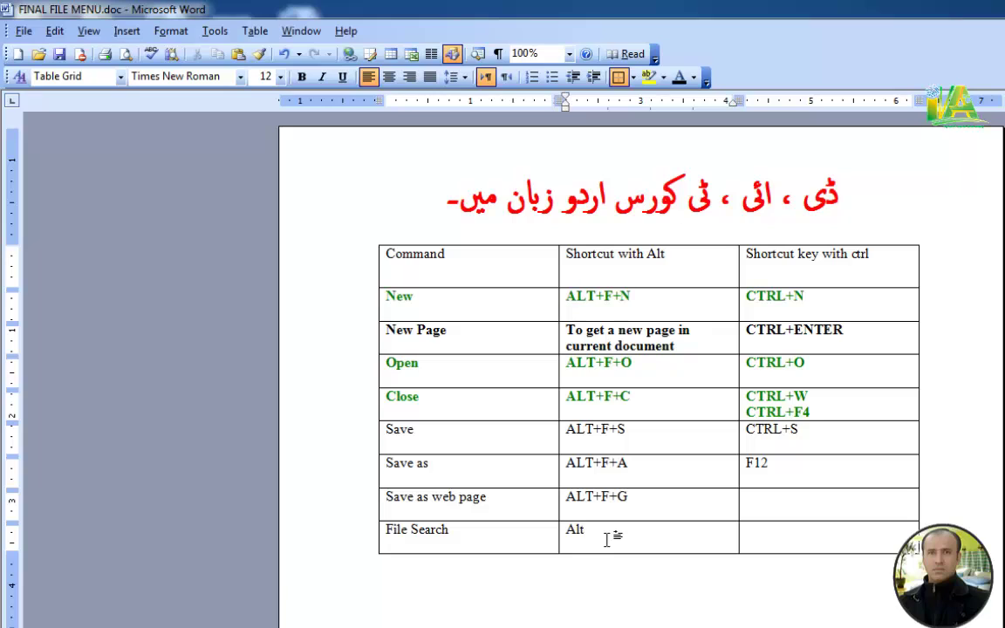
key("BackSpace")
key("BackSpace")
key("Caps_Lock")
type("LT+F")
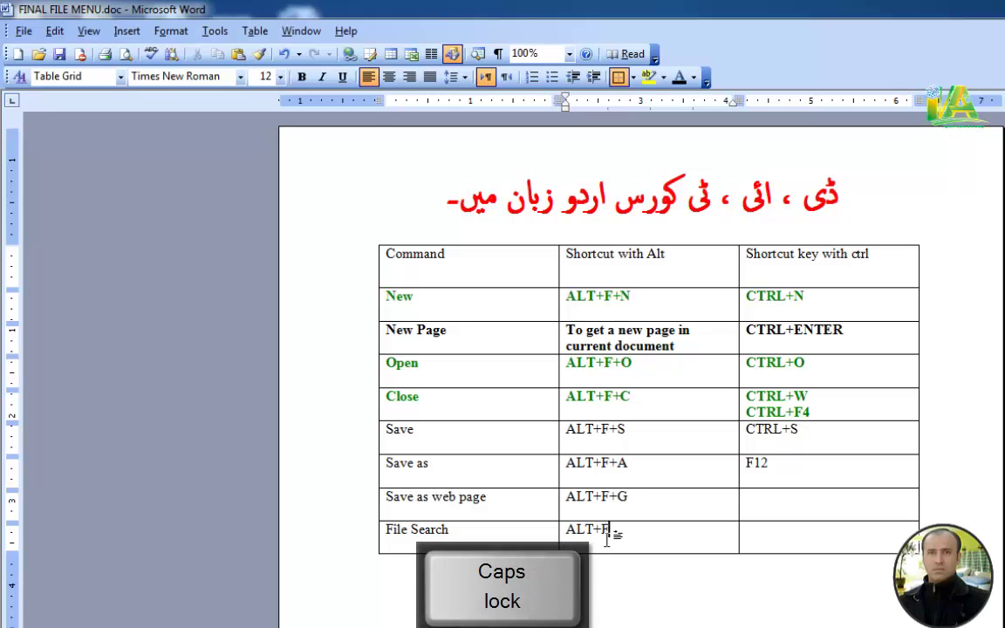
type("+H")
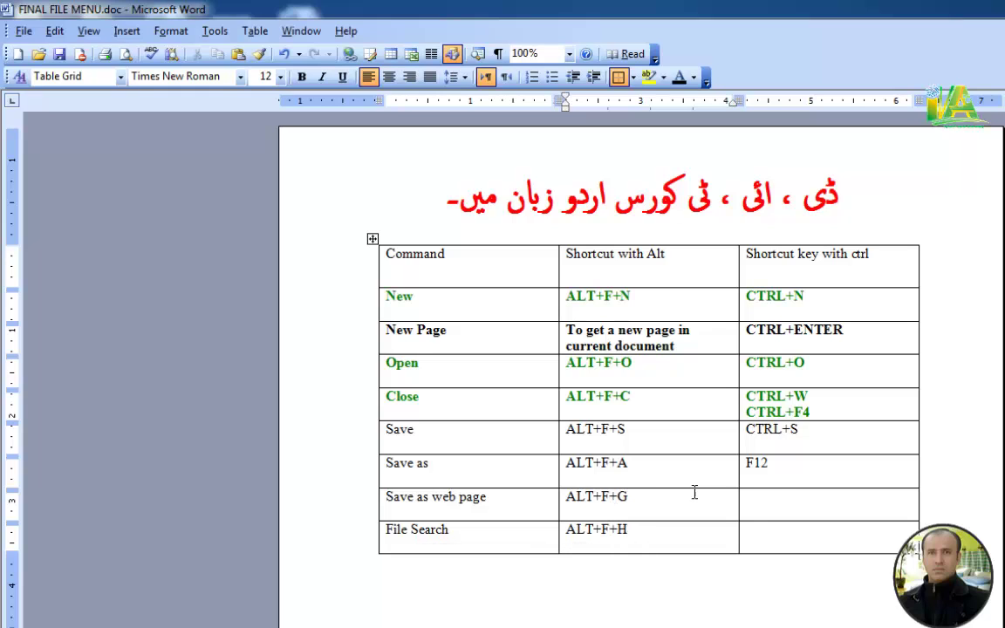
left_click(773, 505)
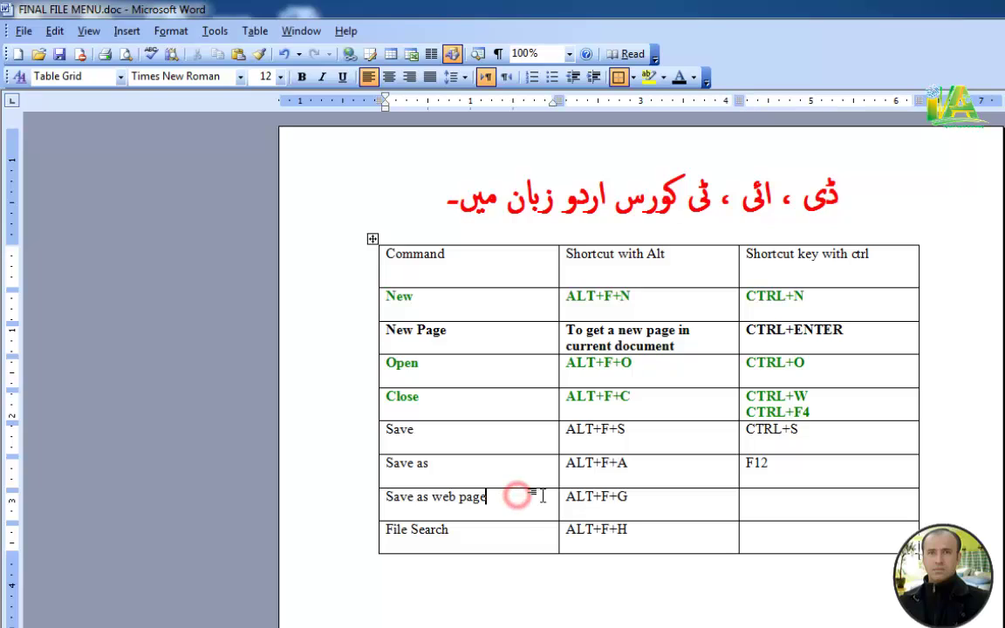
left_click(771, 498)
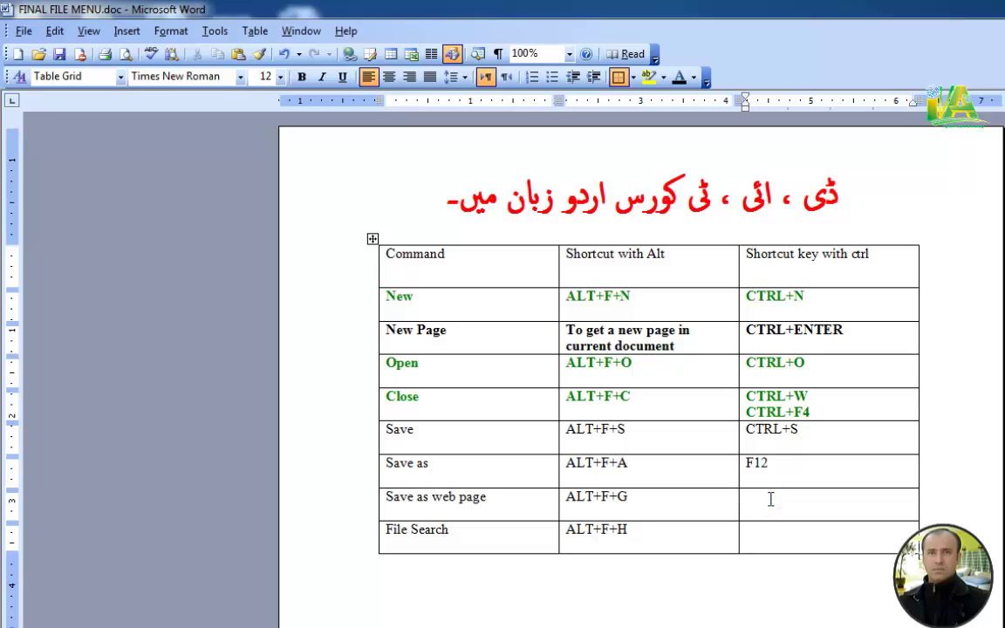
left_click(685, 530)
left_click(669, 503)
left_click(764, 502)
left_click(667, 436)
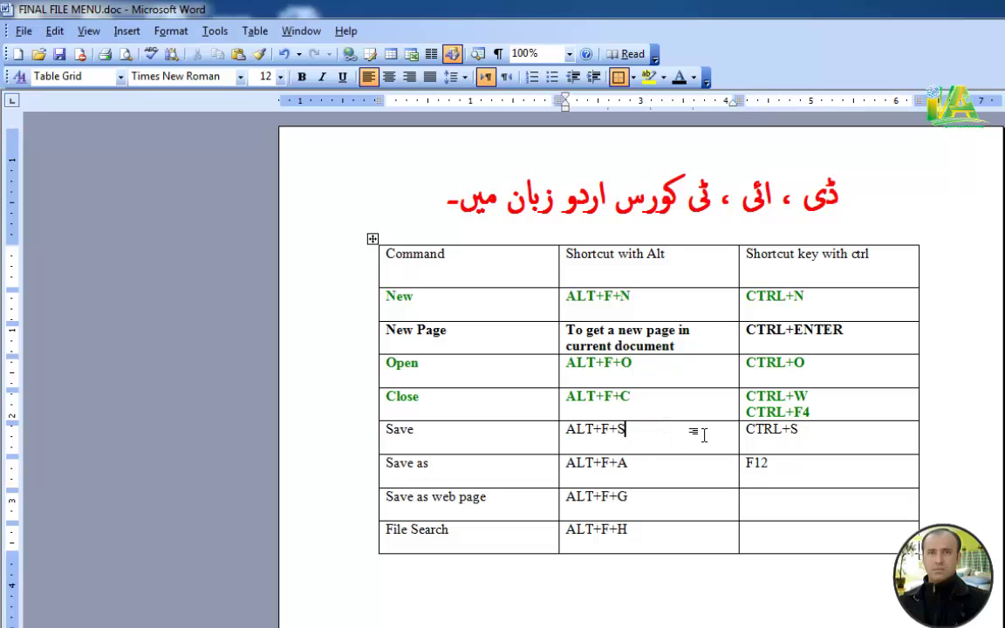
left_click(804, 436)
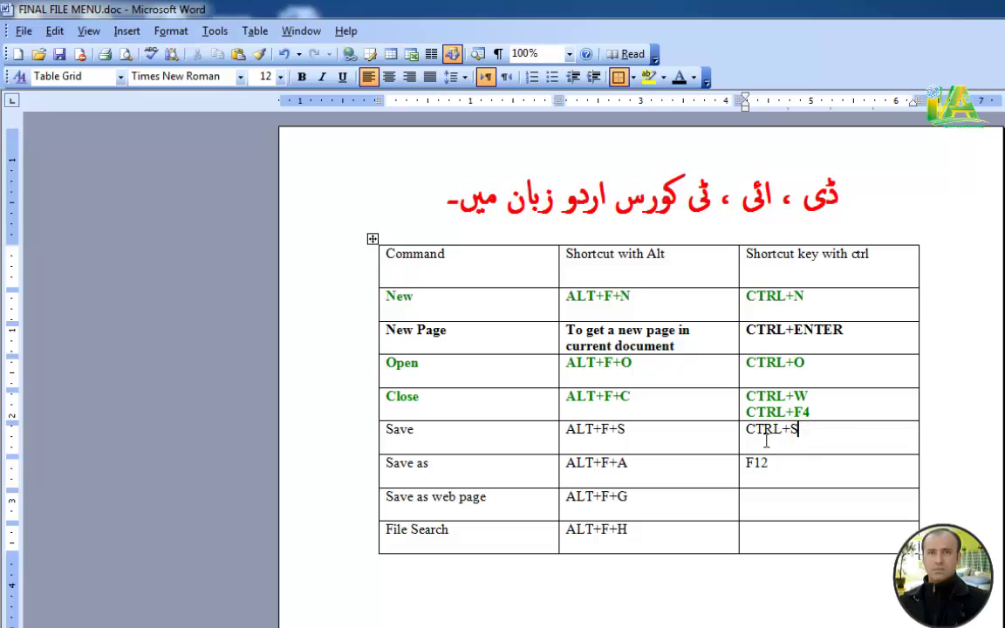
left_click(655, 436)
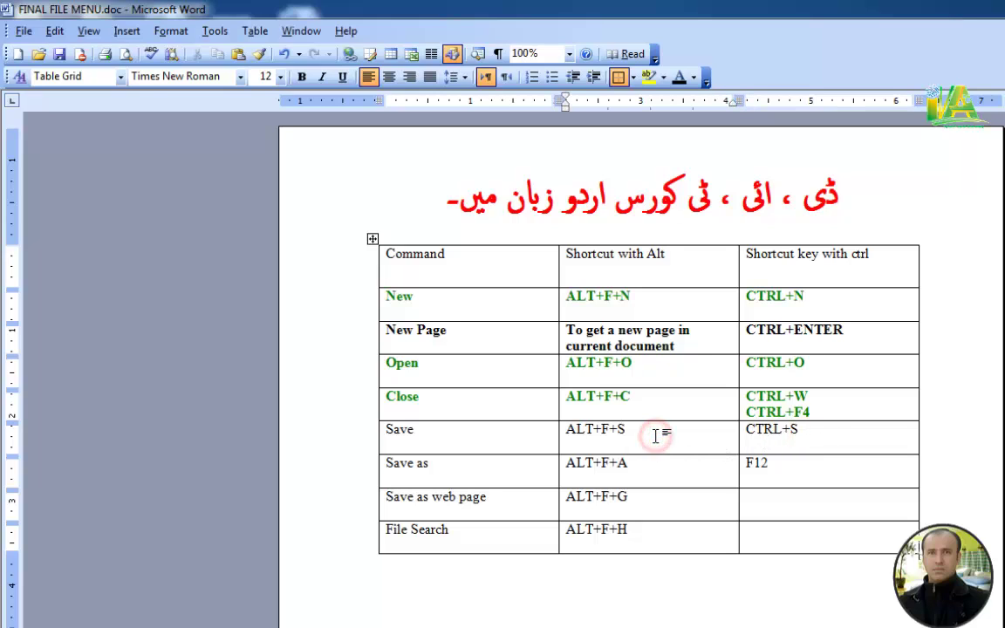
left_click(810, 437)
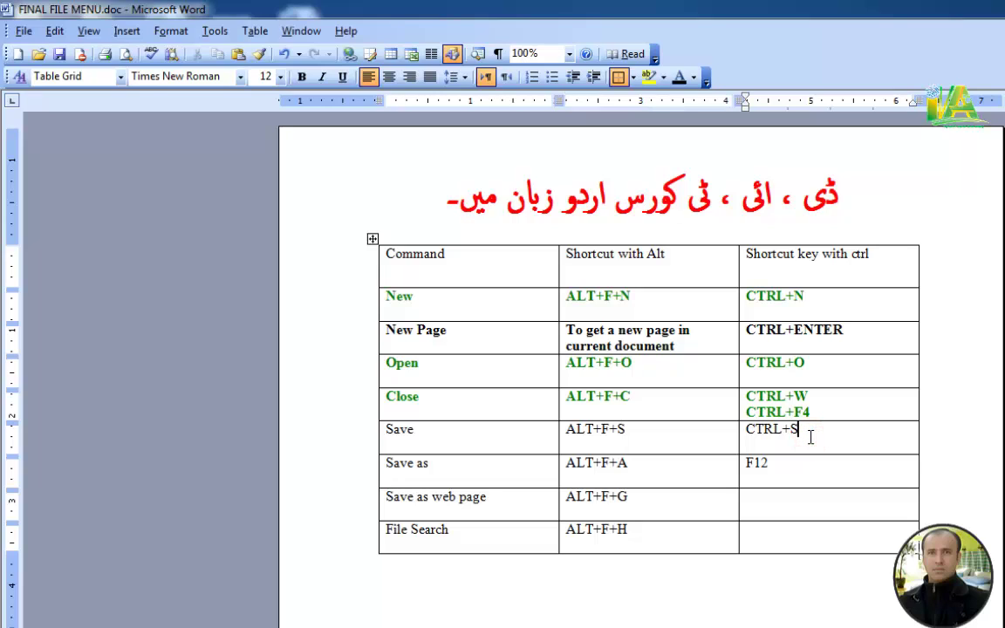
left_click(656, 430)
left_click(650, 443)
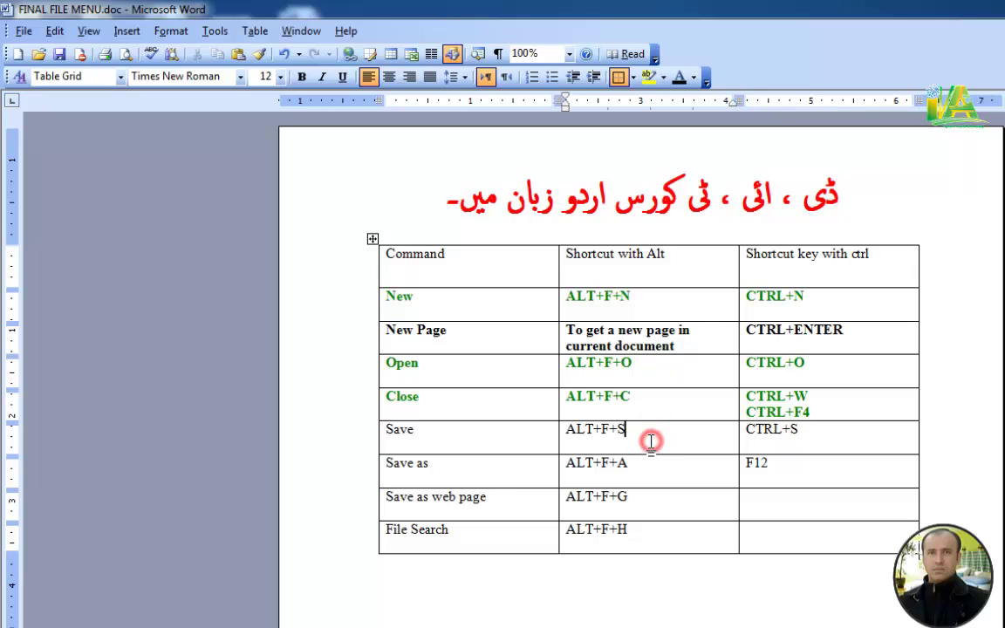
Step: Look up the shortcut keys assigned to the FileSave command in the keyboard customization settings
left_click(86, 31)
mouse_move(138, 114)
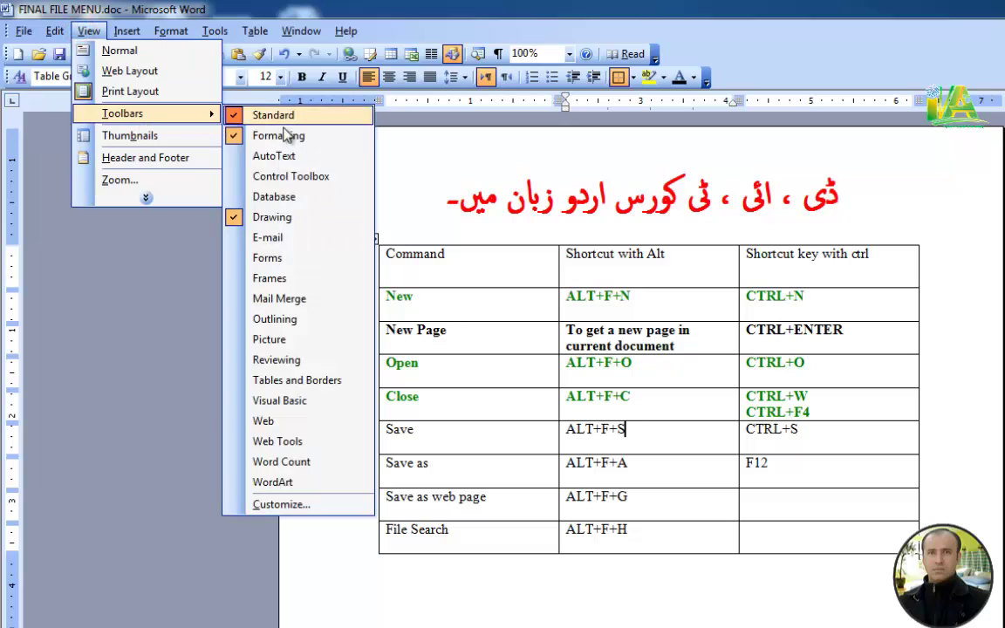
left_click(288, 513)
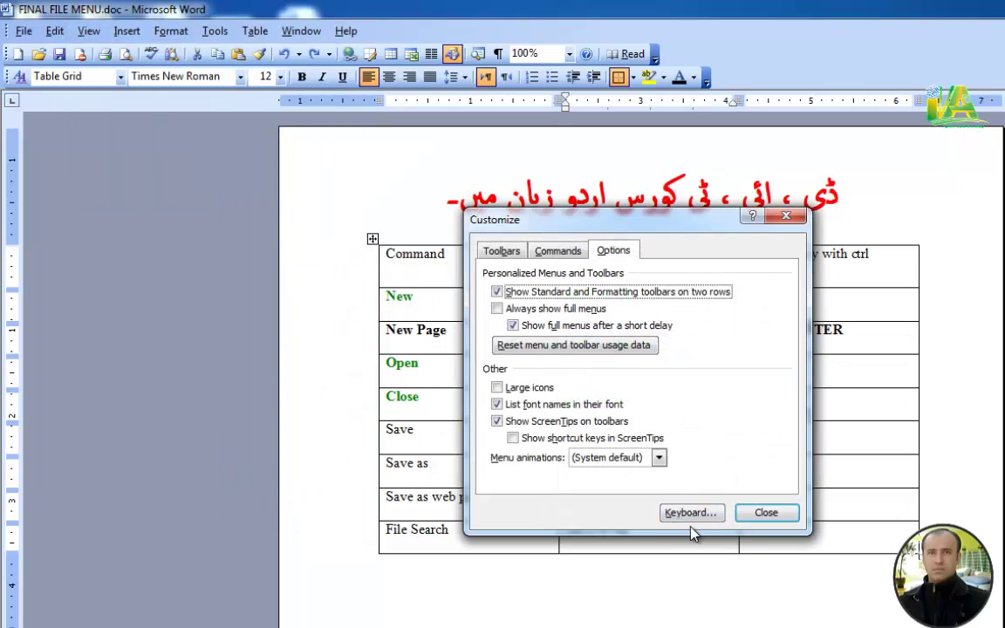
left_click(690, 513)
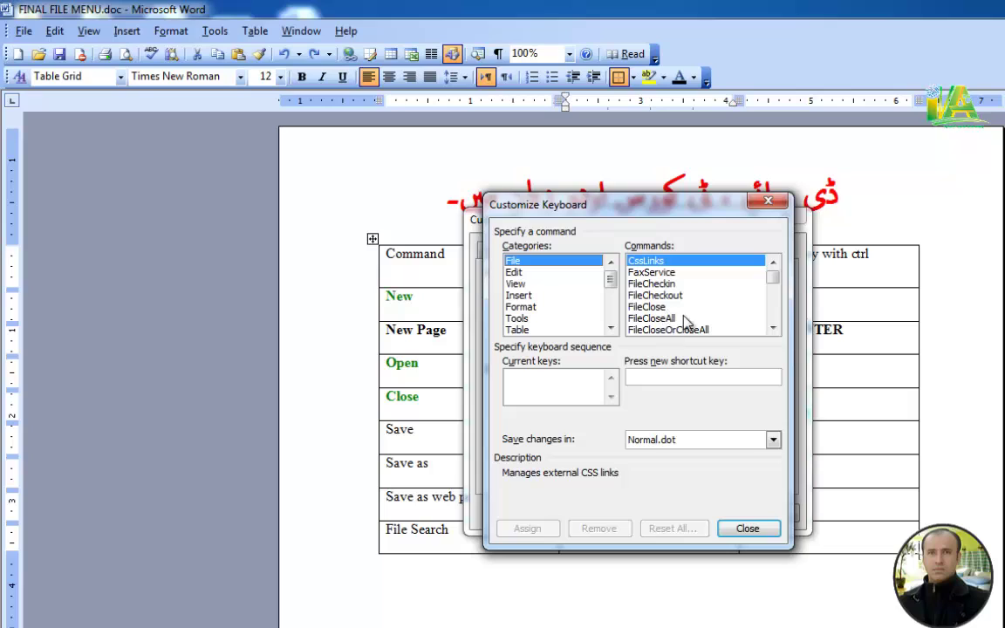
left_click(773, 329)
left_click(772, 329)
left_click(773, 328)
left_click(773, 329)
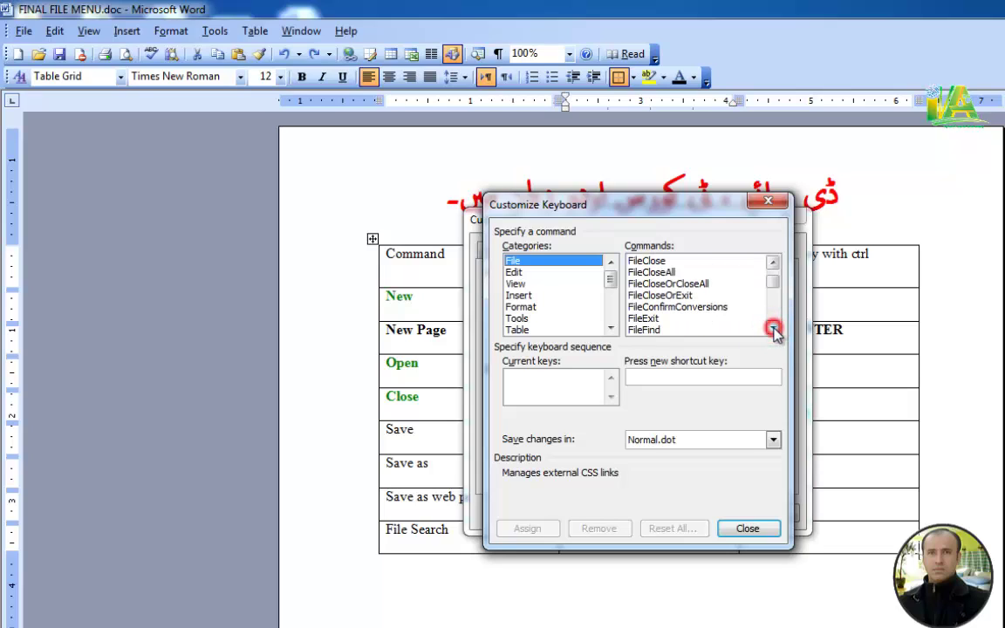
left_click(773, 329)
left_click(772, 328)
left_click(773, 329)
left_click(773, 329)
left_click(772, 329)
left_click(773, 329)
left_click(772, 329)
left_click(773, 329)
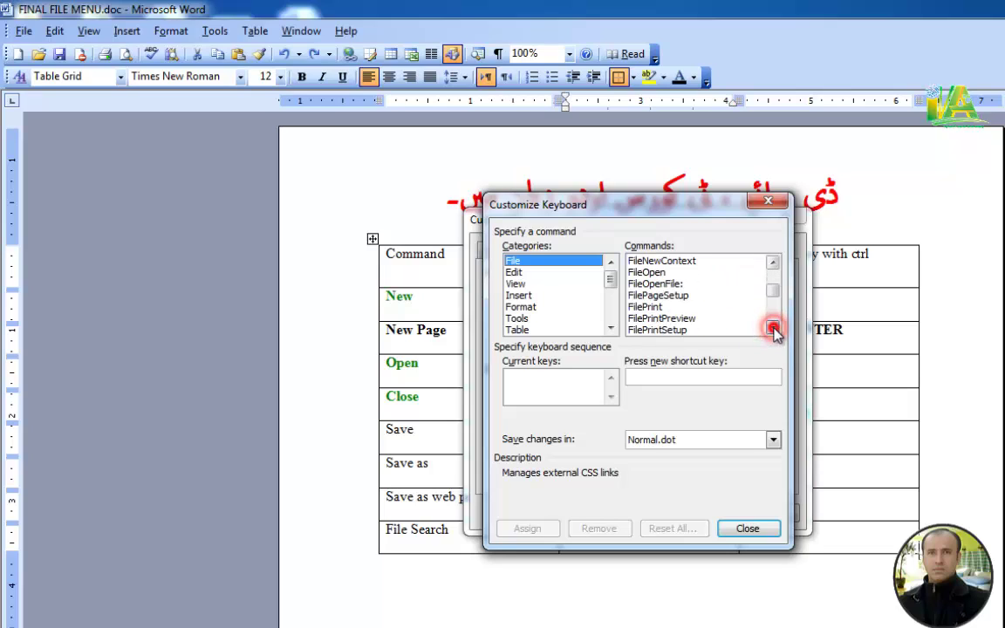
left_click(694, 307)
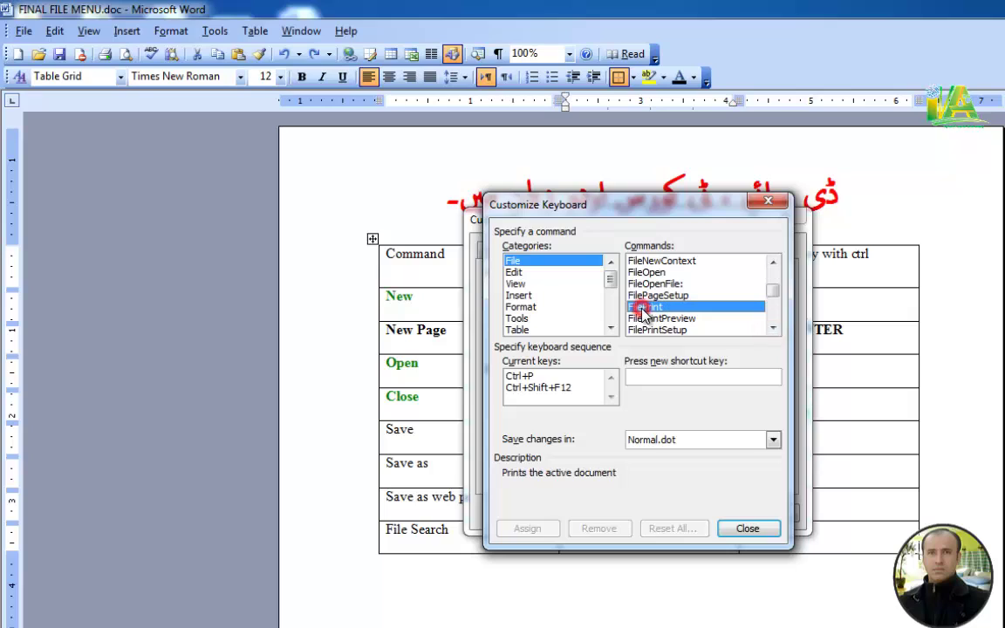
left_click(773, 328)
left_click(772, 329)
left_click(772, 329)
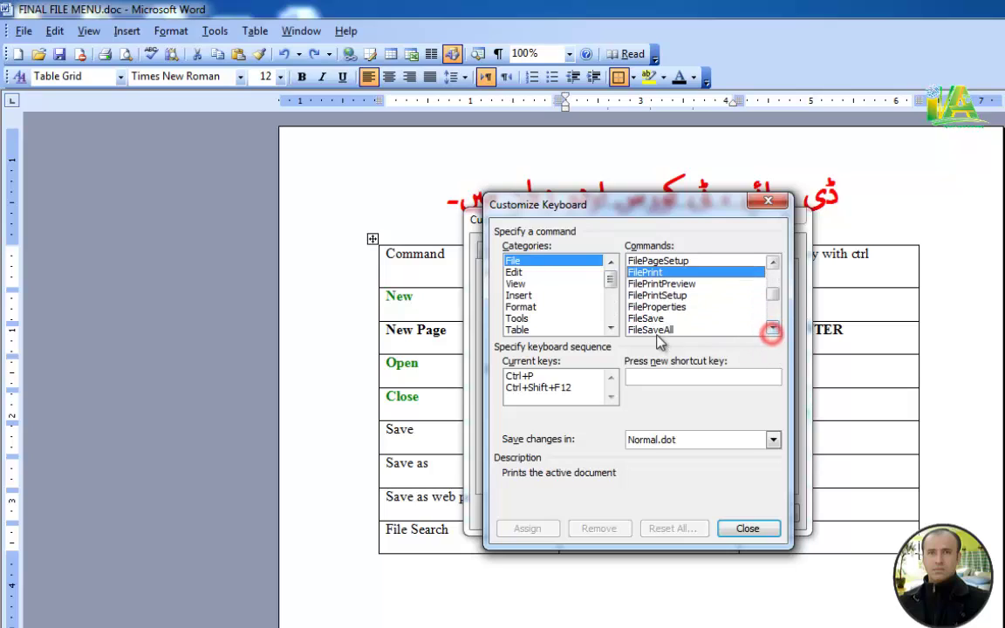
left_click(656, 318)
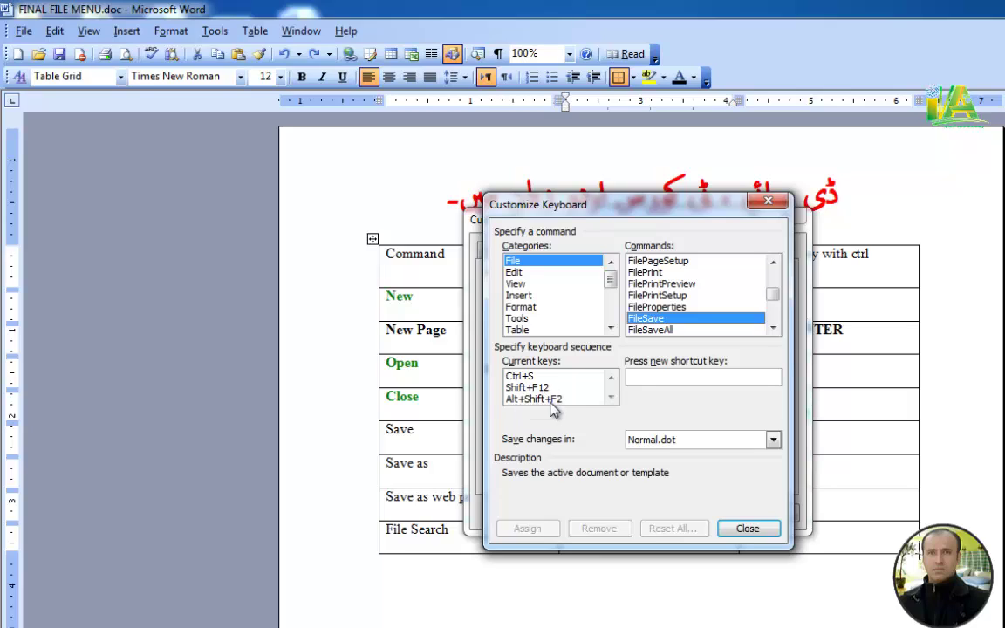
left_click(743, 530)
left_click(755, 514)
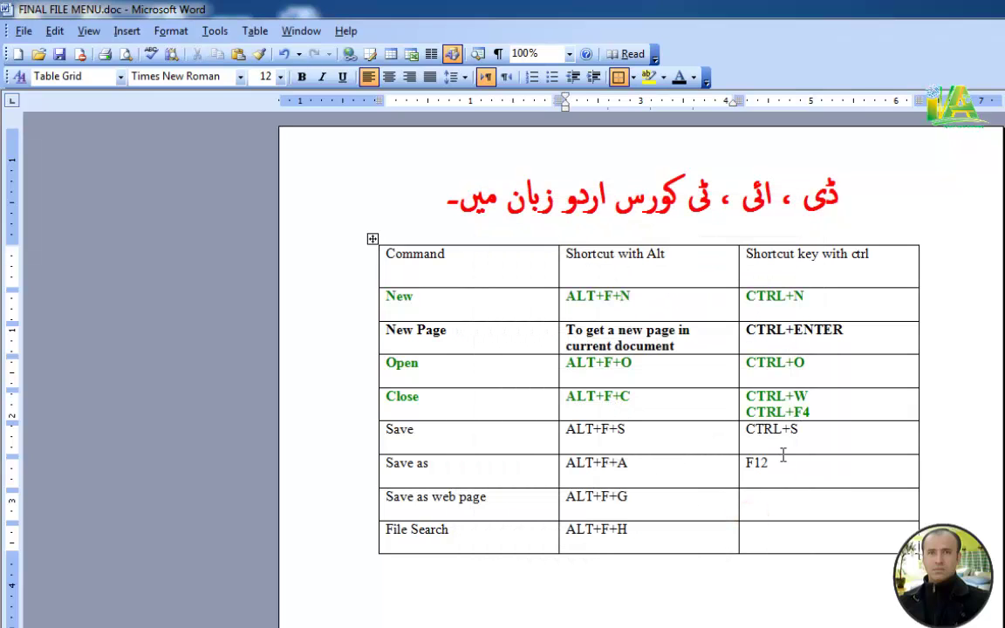
Step: Add SHIFT+F12 on a second line in the Save row's Ctrl shortcut cell, dismissing the Windows color scheme prompt
left_click(762, 429)
left_click(798, 440)
key("Return")
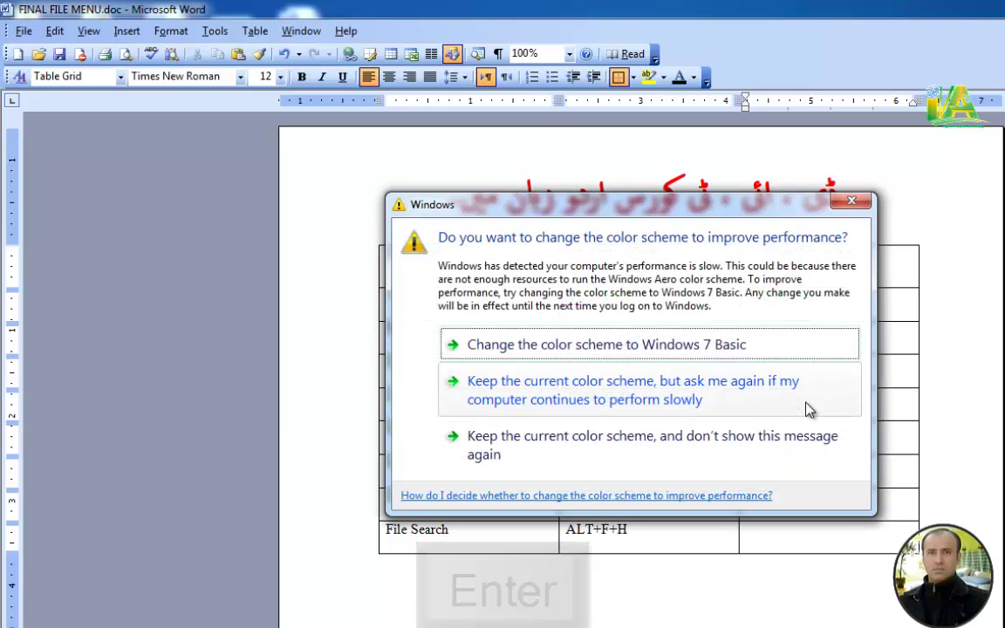
left_click(847, 206)
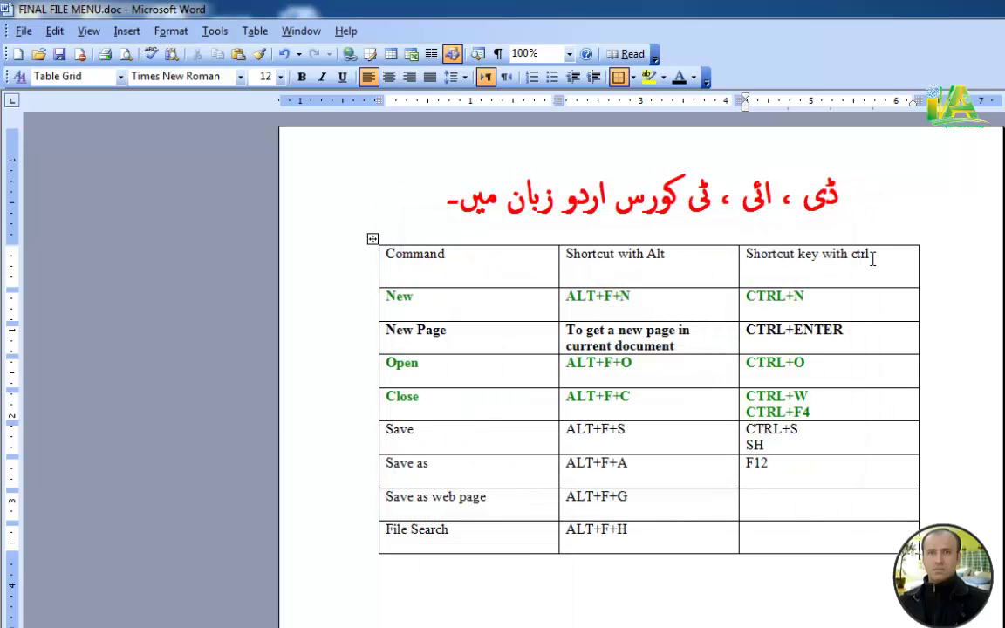
type("IFT+F12")
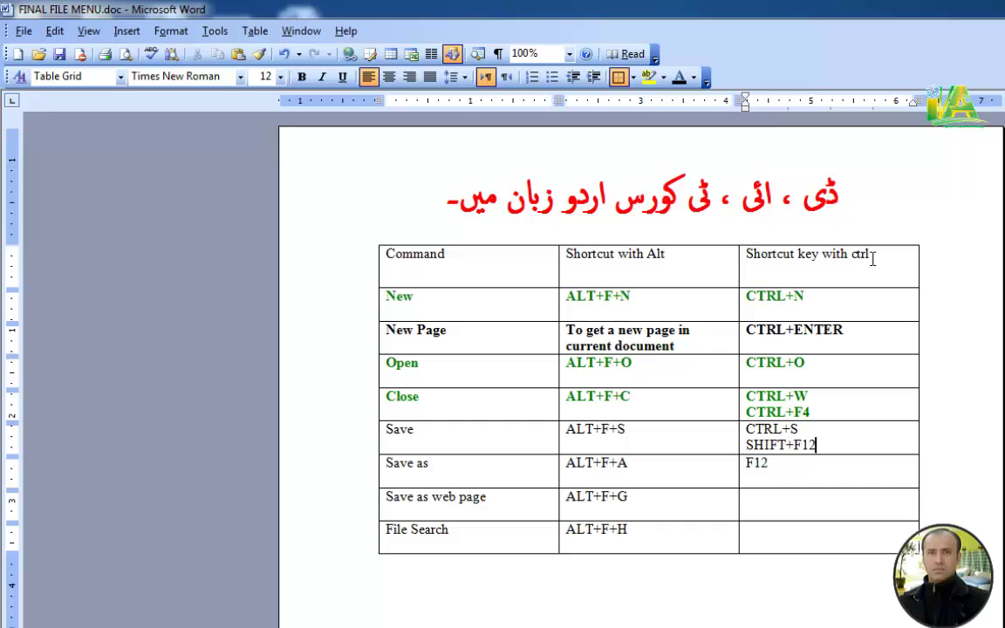
Step: Add ALT+SHFIT+F2 on a second line in the Save row's Alt shortcut cell and save the document
left_click(621, 440)
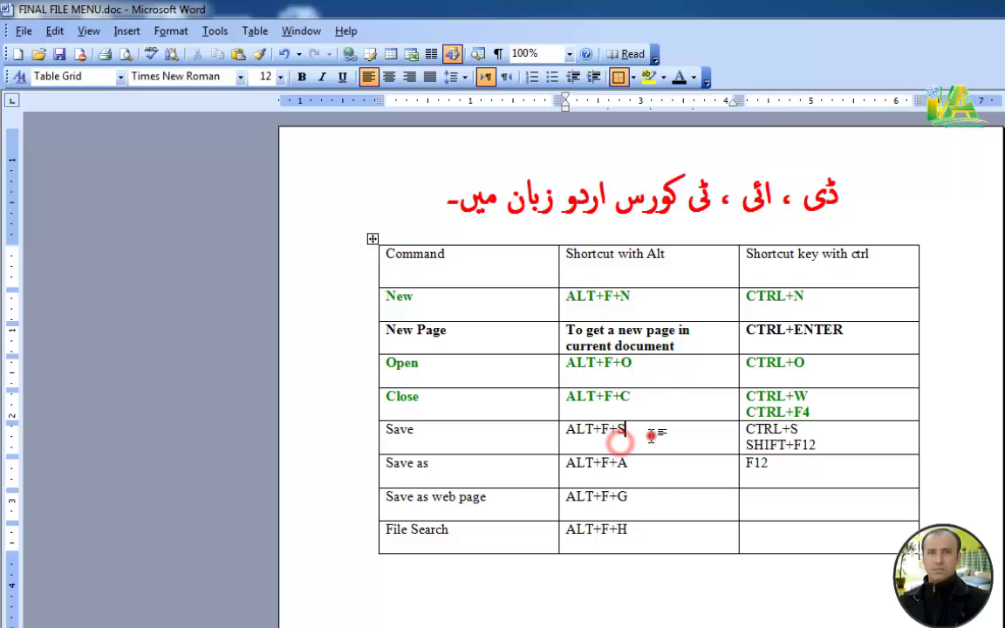
key("Return")
type("ALT+")
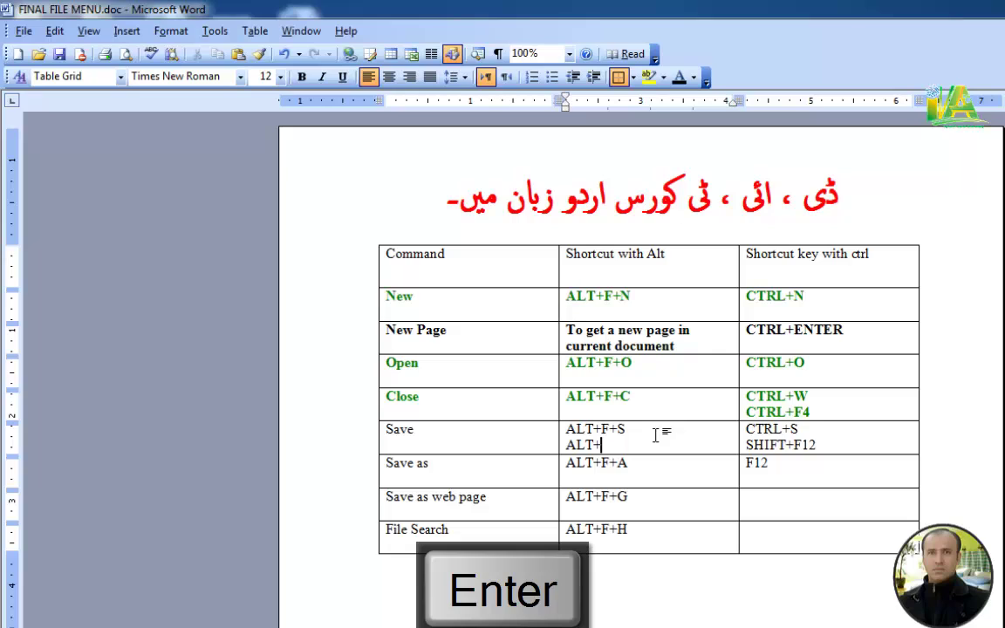
type("SHFIT+F2")
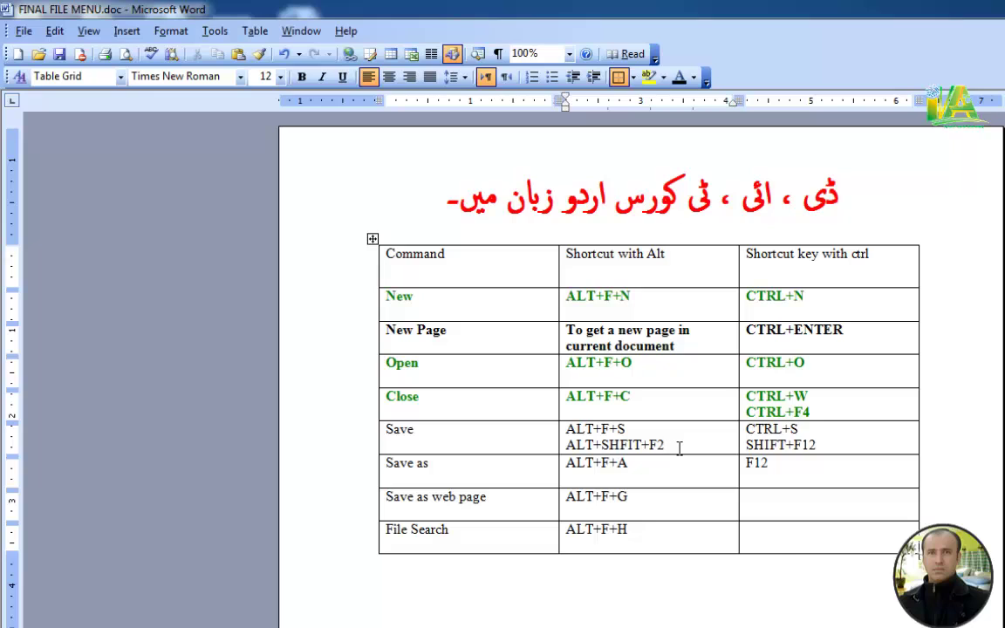
key("shift+alt+F2")
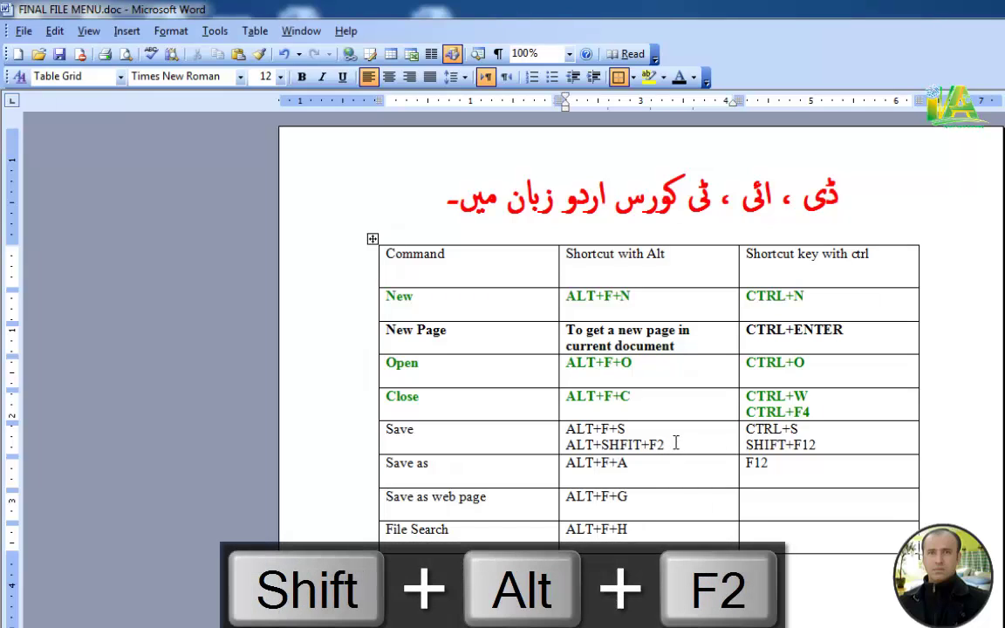
Step: Enter "DF" in the Ctrl shortcut cell of the Save as web page row and save the document
left_click(832, 444)
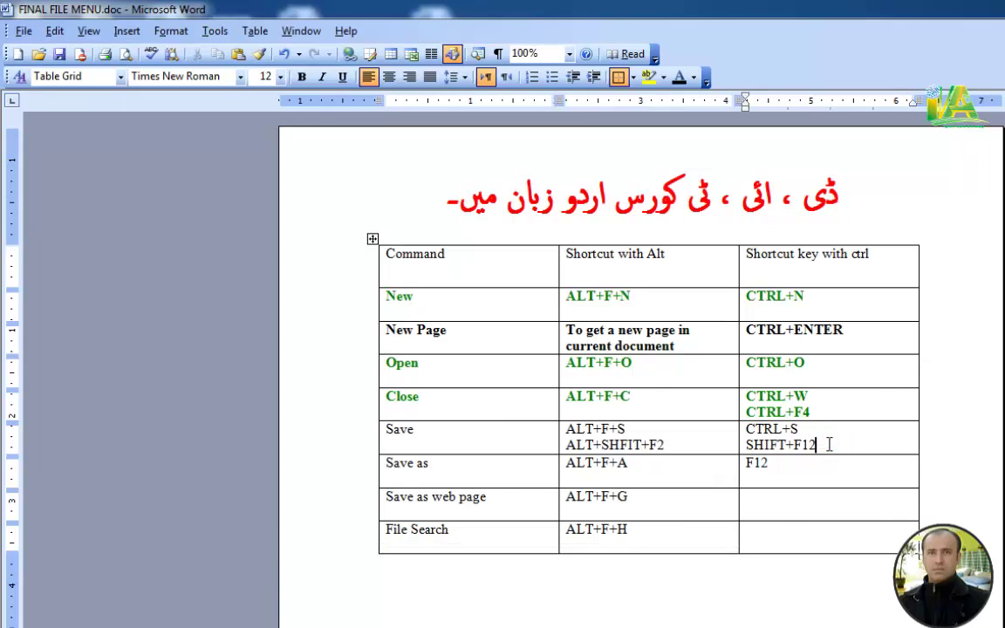
left_click(809, 504)
type("DF")
key("shift+F12")
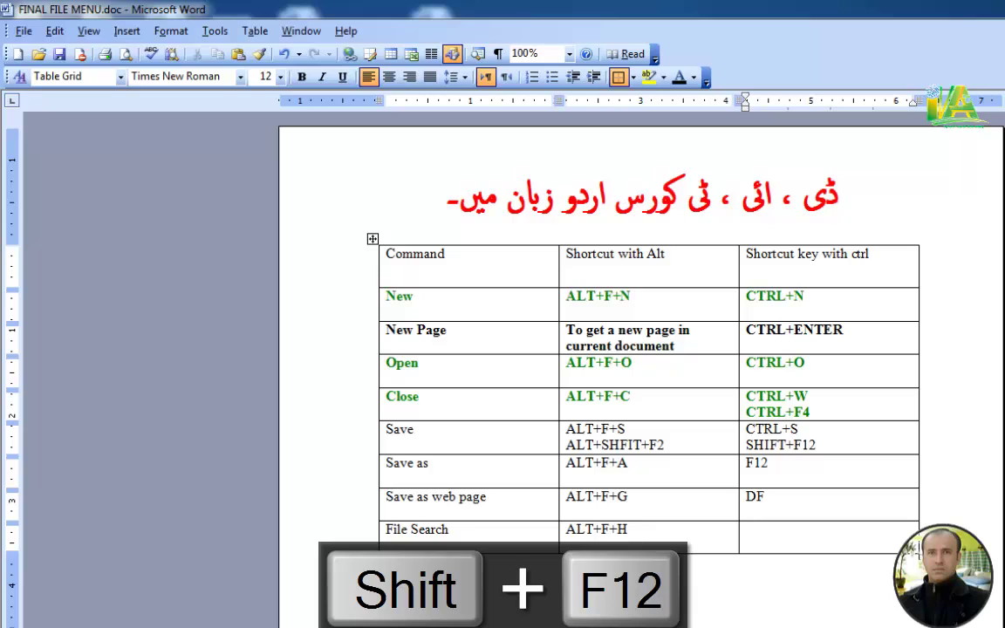
Step: Close the document and reopen FINAL FILE MENU.doc from the Desktop
key("ctrl+w")
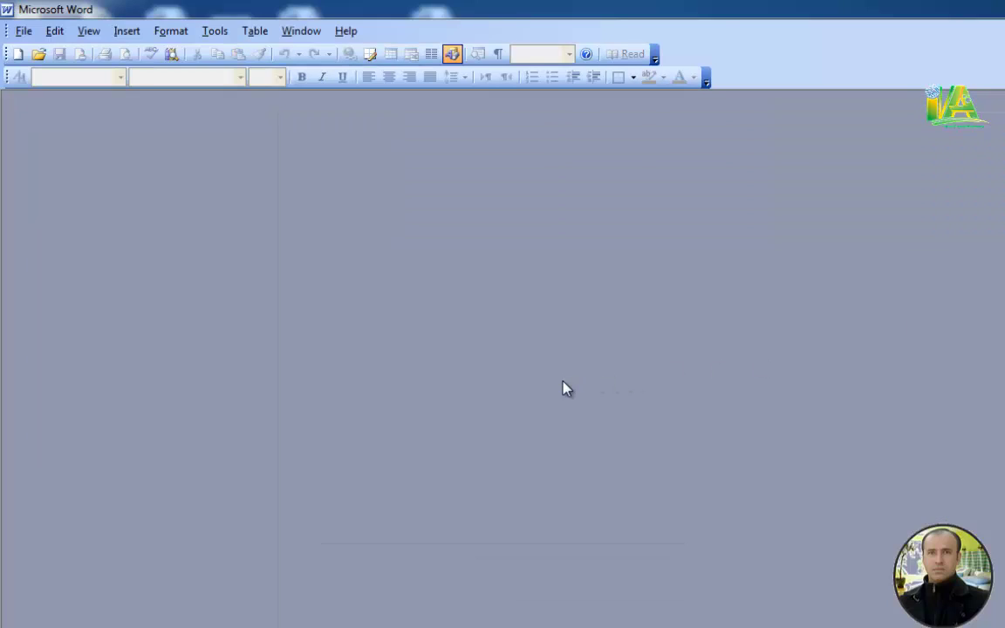
left_click(25, 31)
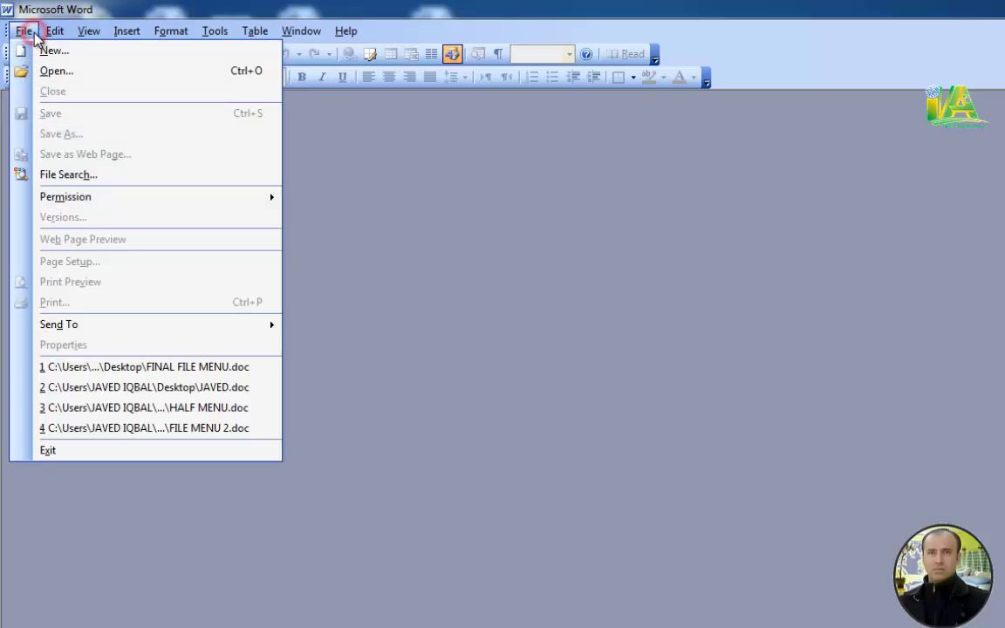
left_click(48, 71)
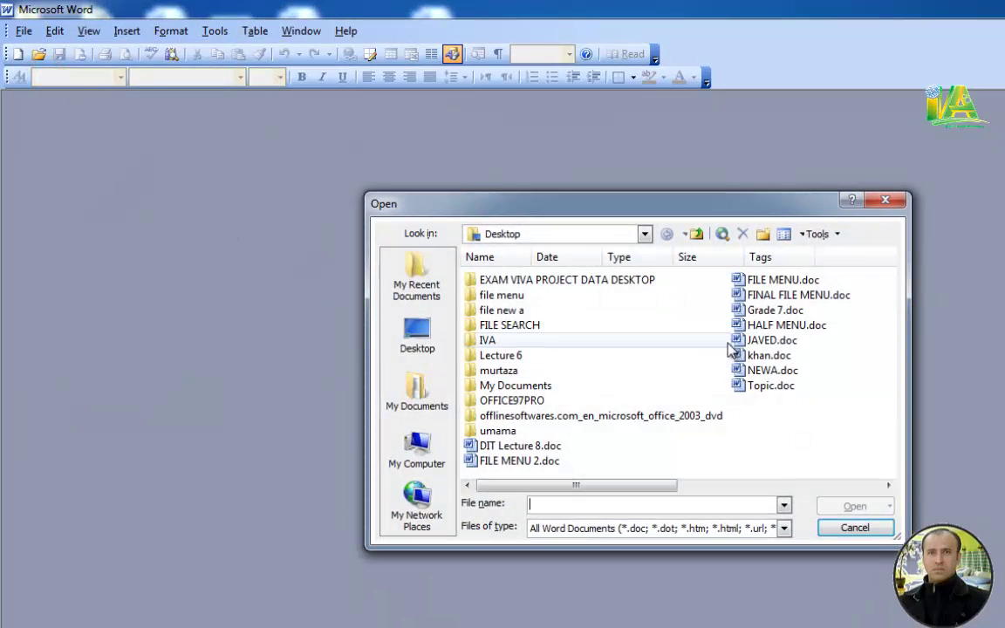
left_click(789, 296)
left_click(857, 506)
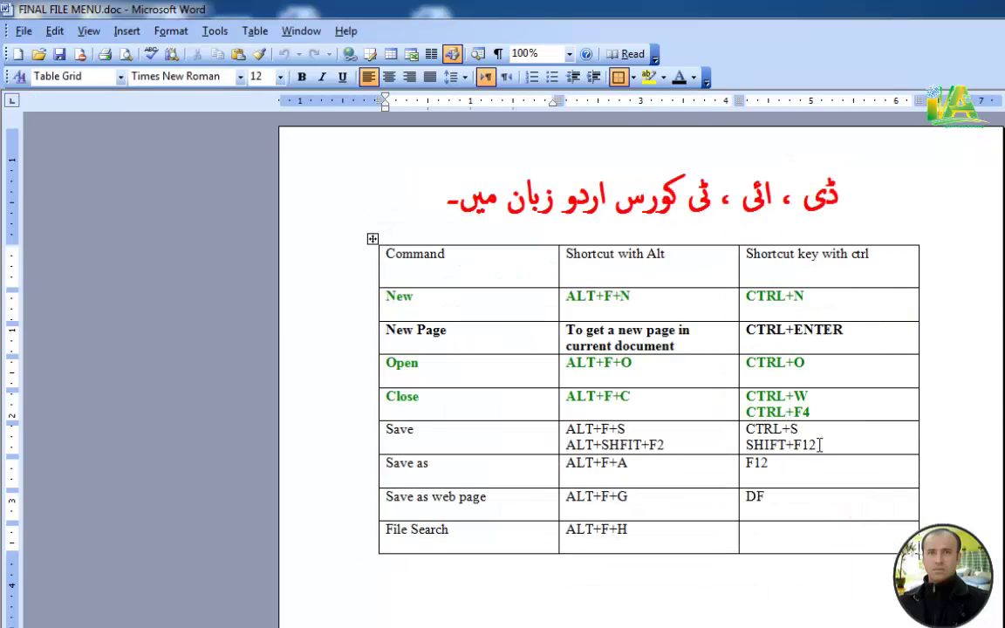
left_click_drag(820, 445, 672, 445)
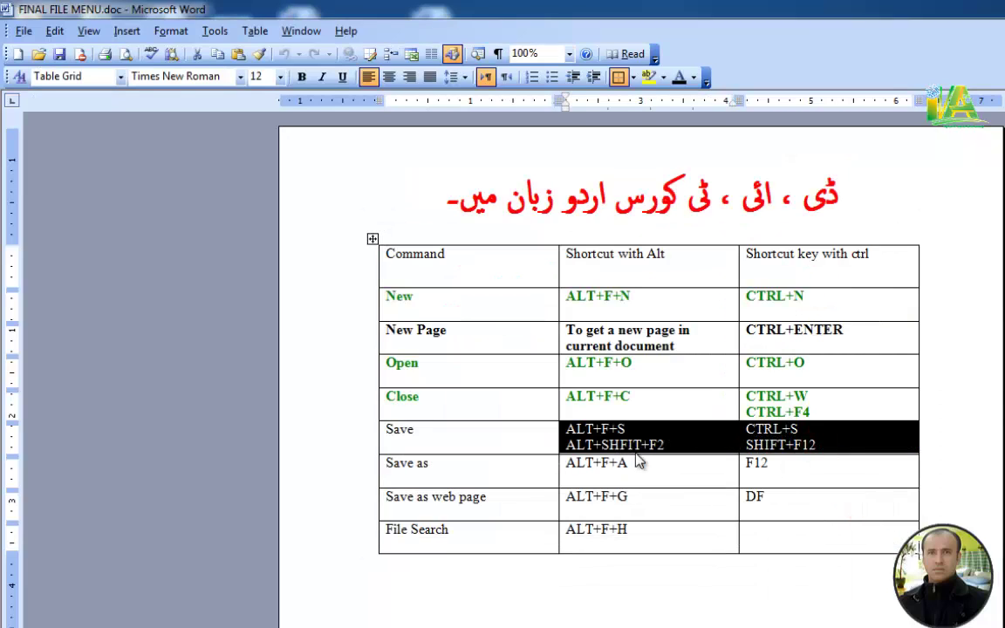
left_click(668, 459)
left_click(666, 451)
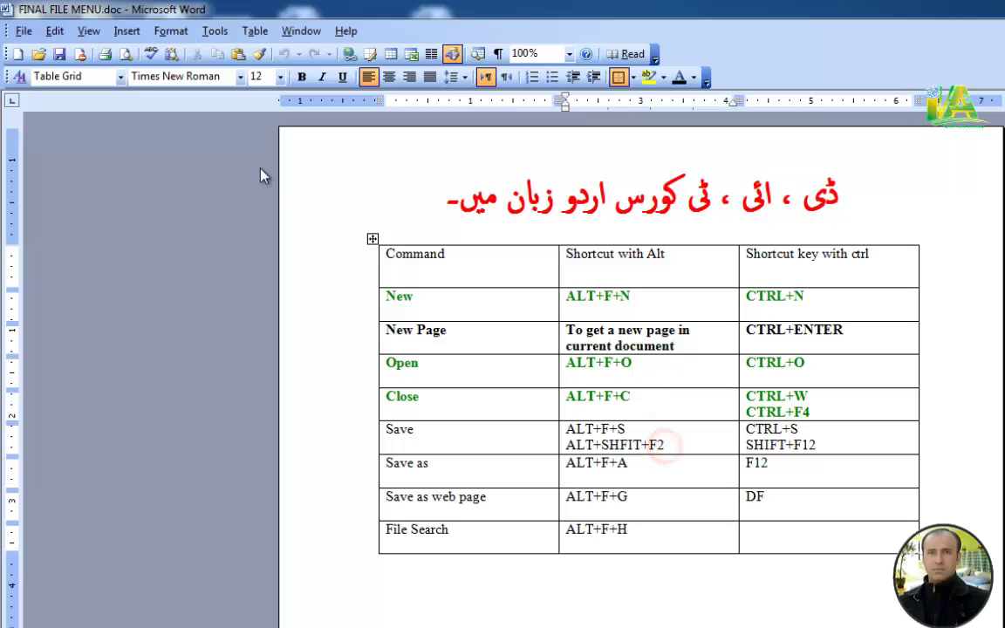
Step: Recheck the current keys of FileSave in the keyboard customization settings against the Save row's shortcuts
left_click(91, 31)
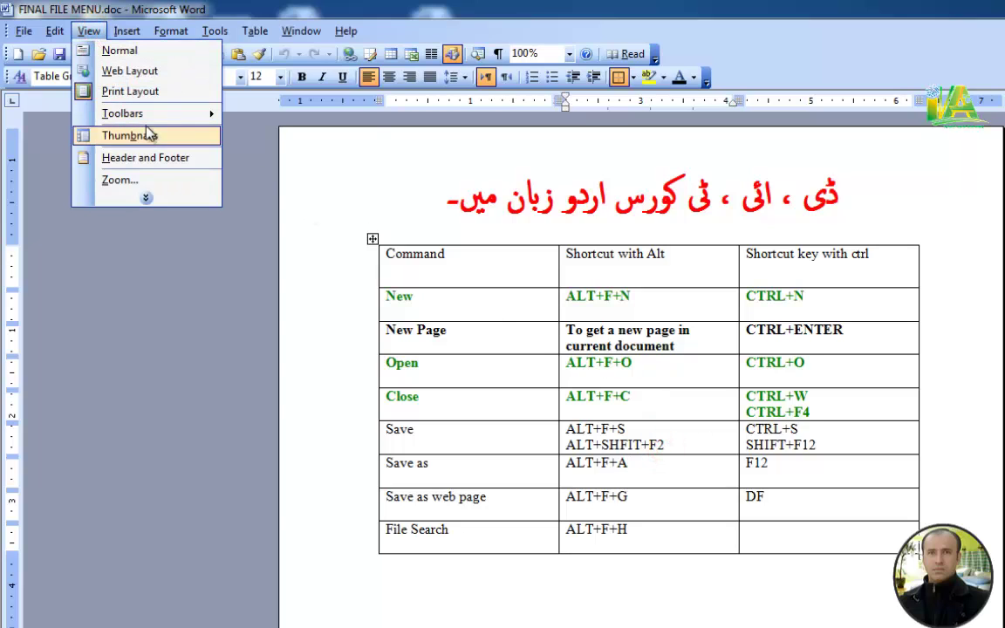
mouse_move(149, 113)
left_click(301, 504)
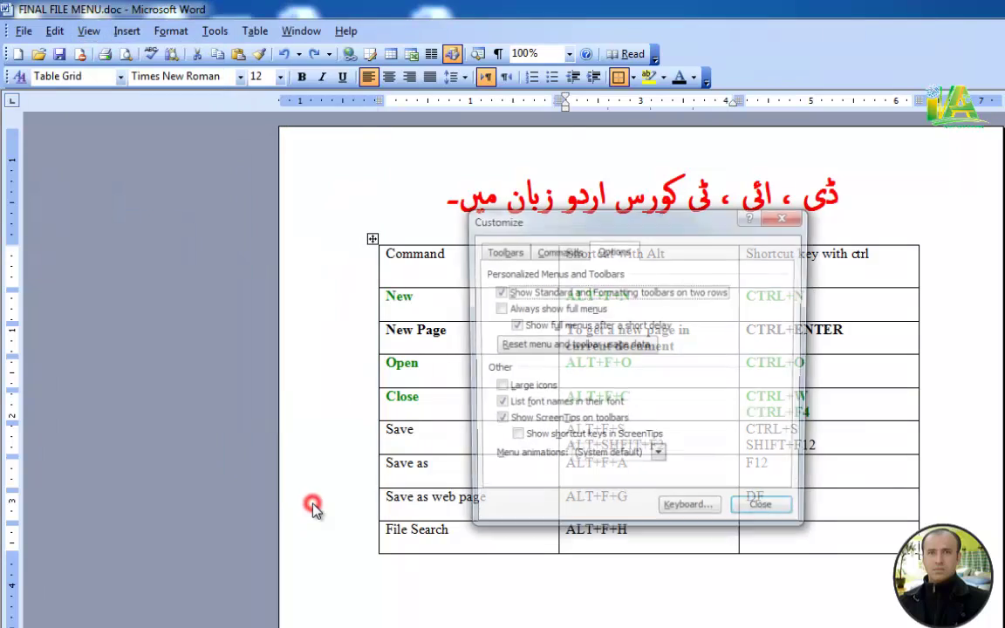
left_click(690, 513)
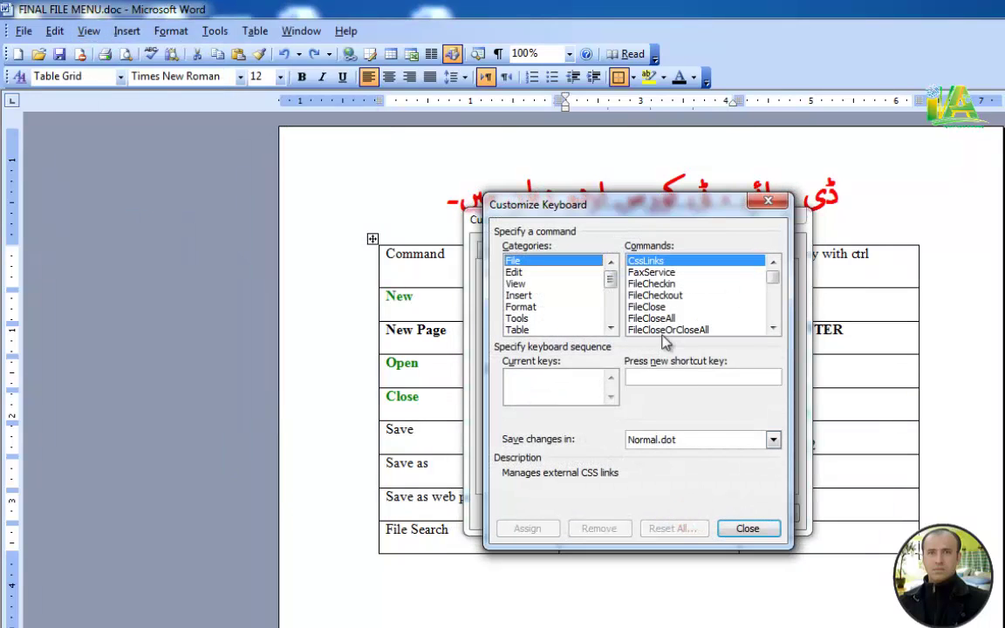
left_click(773, 327)
left_click_drag(773, 326, 773, 327)
left_click(650, 318)
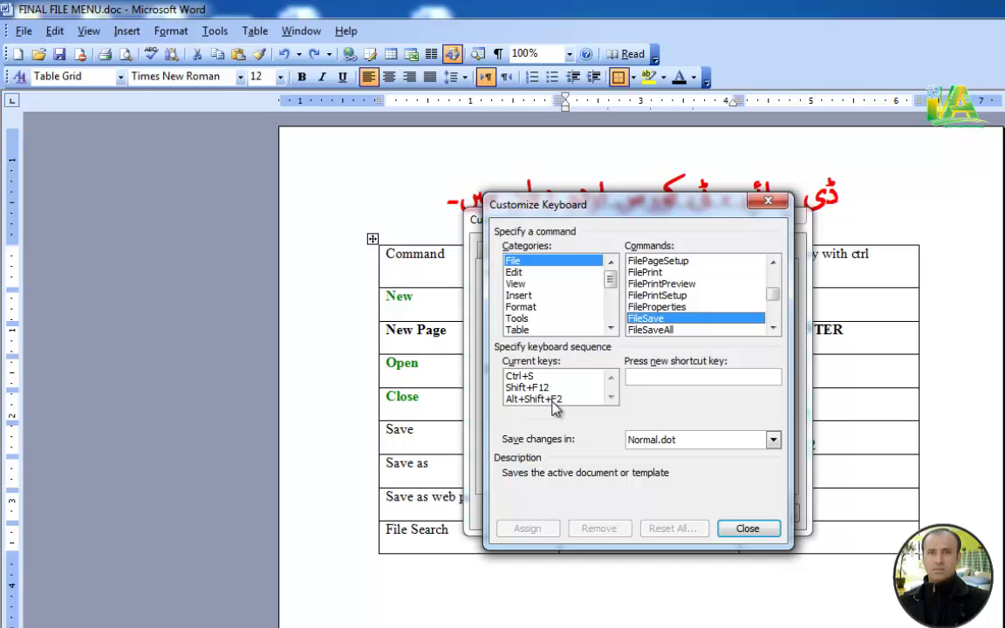
left_click(735, 528)
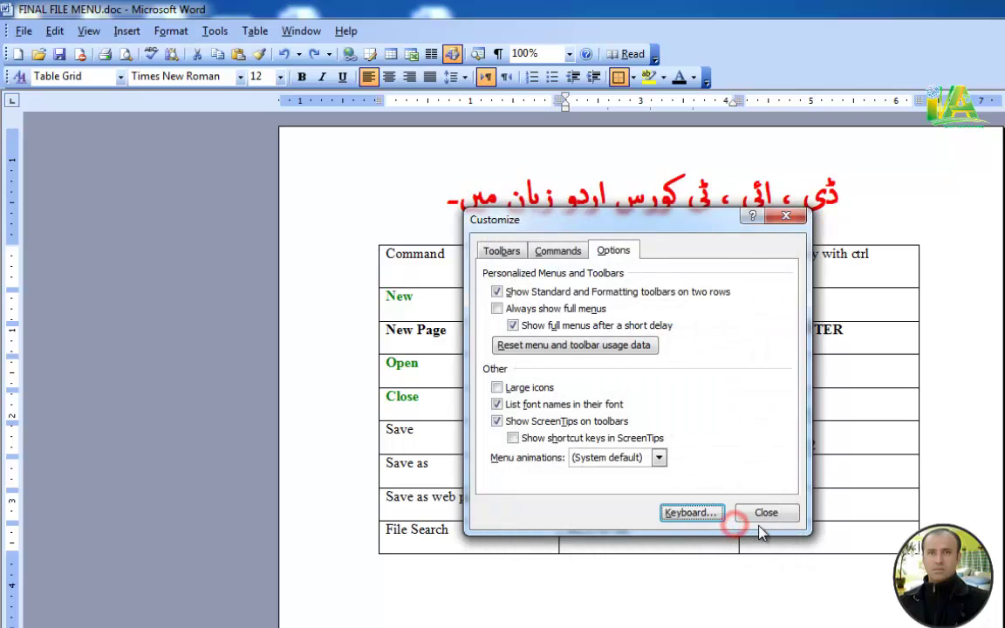
Step: Close the customization settings and delete "DF" from the Ctrl shortcut cell of the Save as web page row
left_click(766, 515)
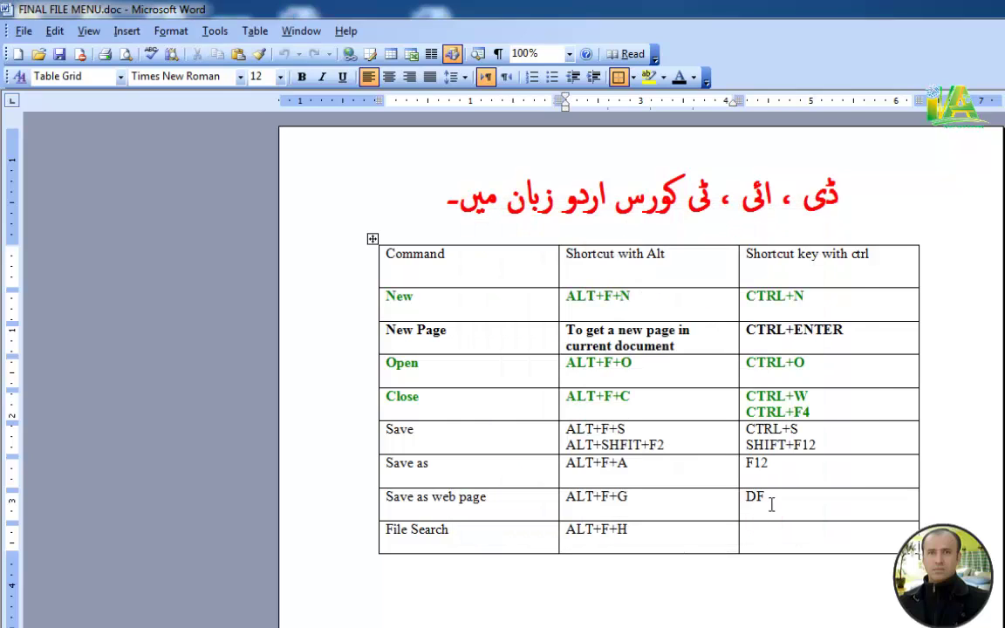
key("BackSpace")
key("BackSpace")
Step: Select the FileSaveAsWebPage command of the File category in the keyboard customization settings and check its current keys
left_click(89, 32)
mouse_move(135, 117)
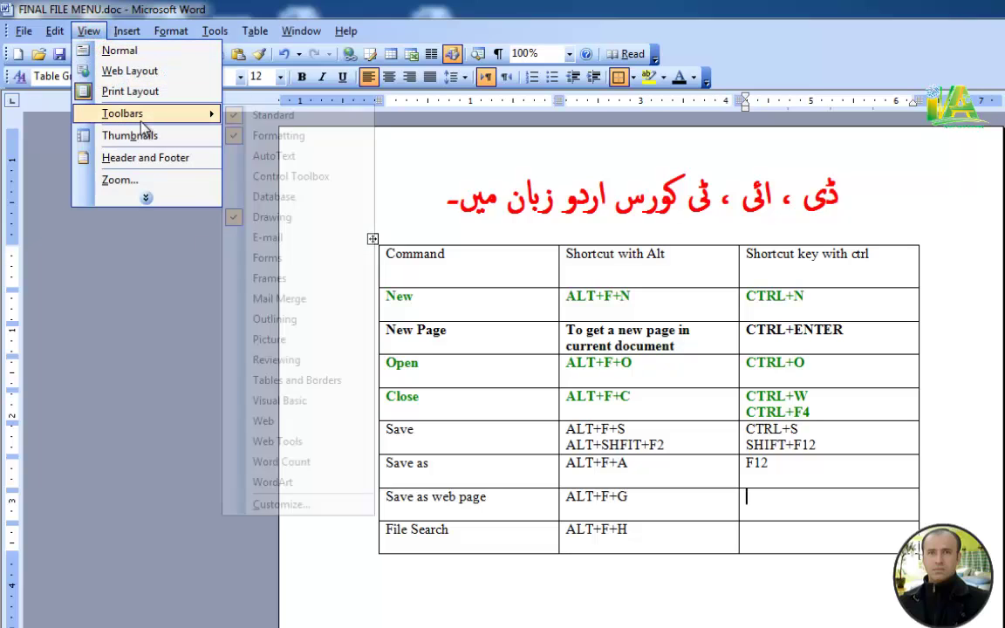
left_click(323, 505)
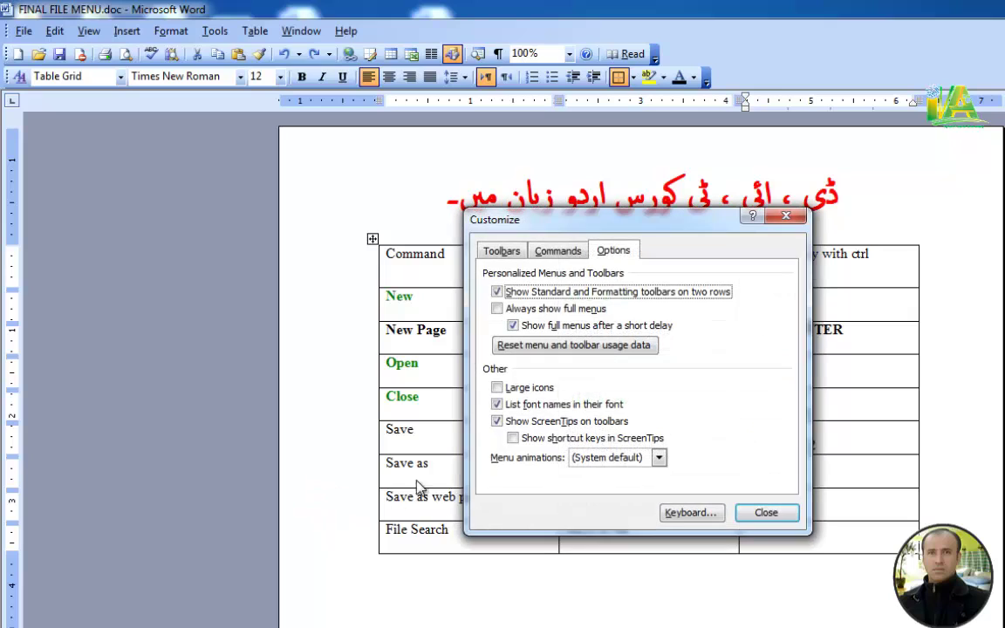
left_click(680, 516)
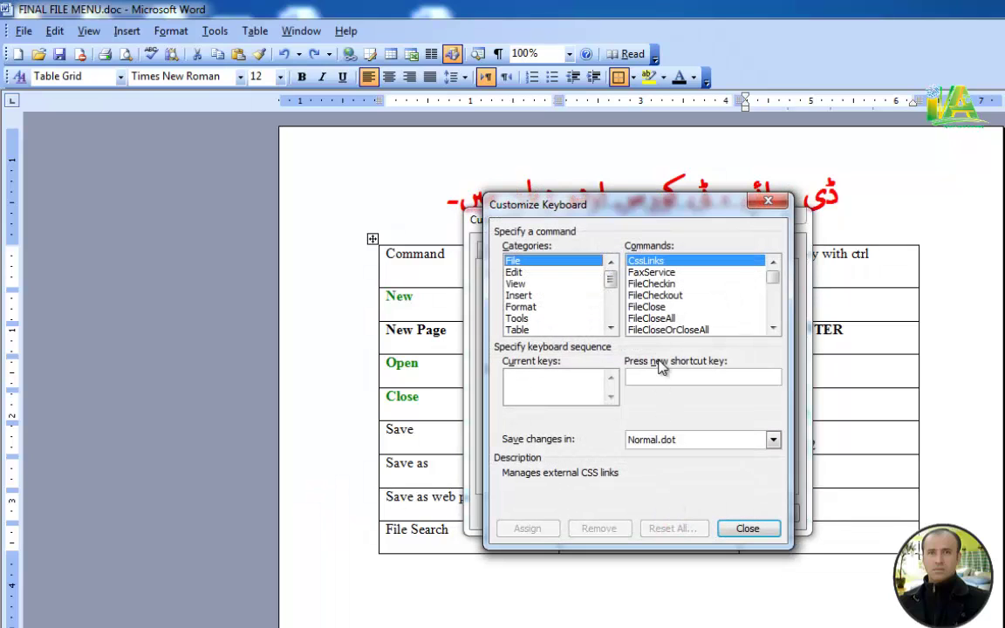
left_click(771, 328)
left_click(772, 327)
left_click(772, 328)
left_click(772, 328)
left_click(772, 328)
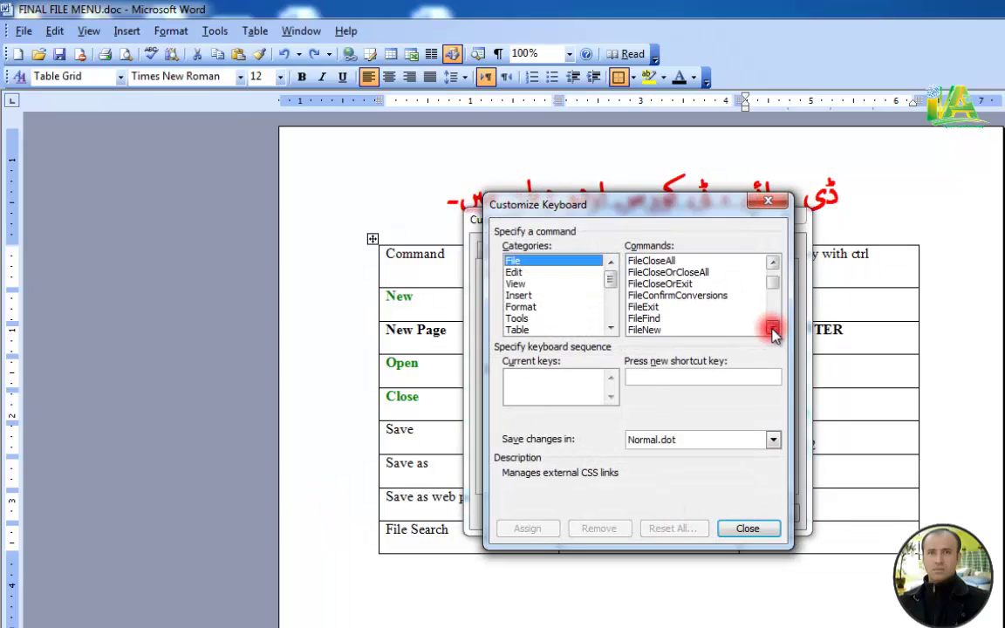
left_click(772, 328)
left_click(772, 328)
left_click(772, 328)
left_click(772, 328)
left_click(771, 328)
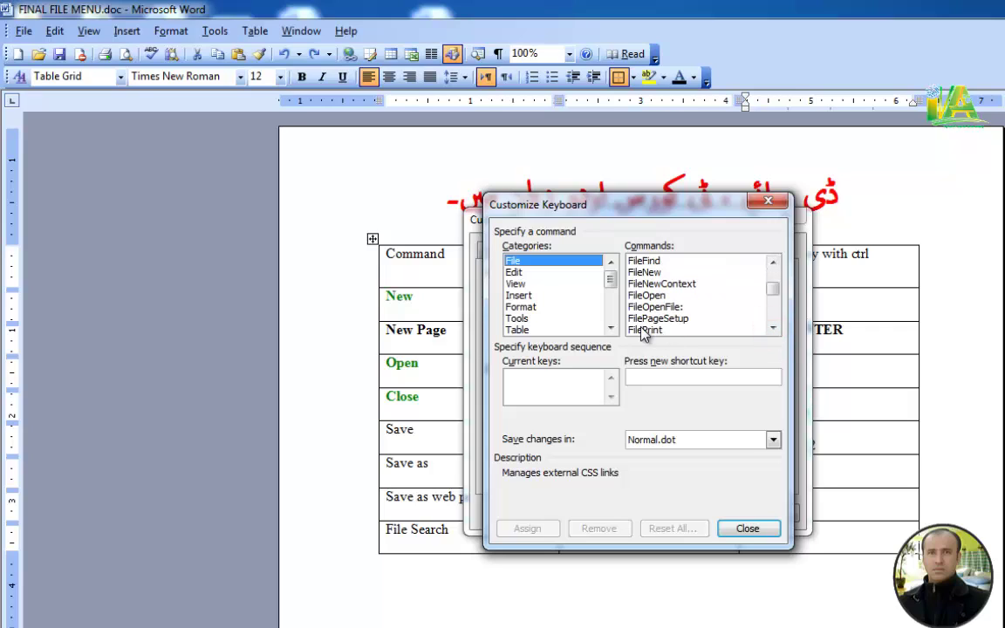
left_click(772, 329)
left_click(772, 329)
left_click(772, 329)
left_click(772, 329)
left_click(772, 329)
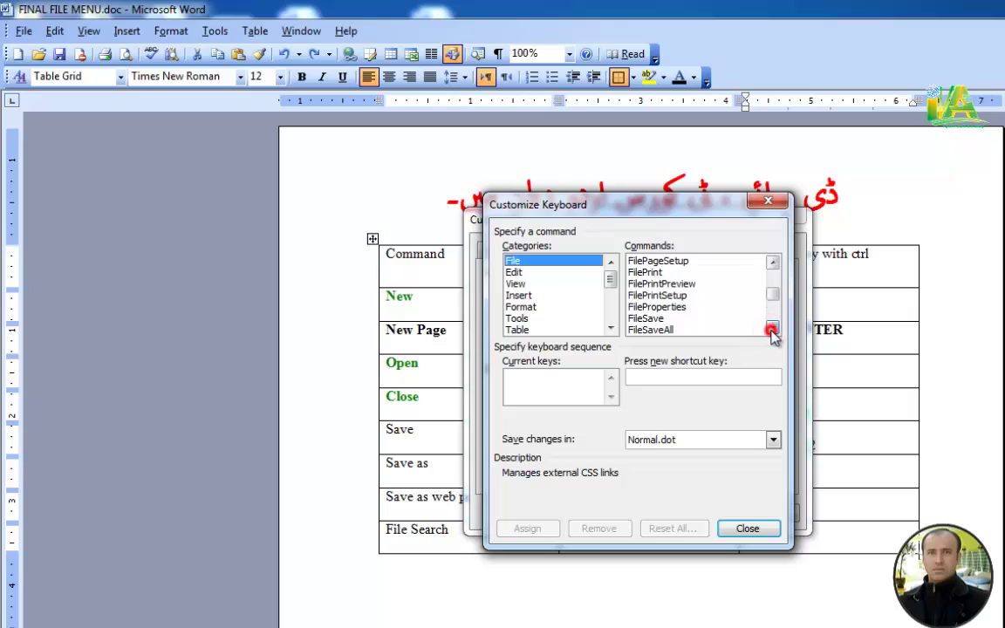
left_click(772, 328)
left_click(772, 329)
left_click(711, 329)
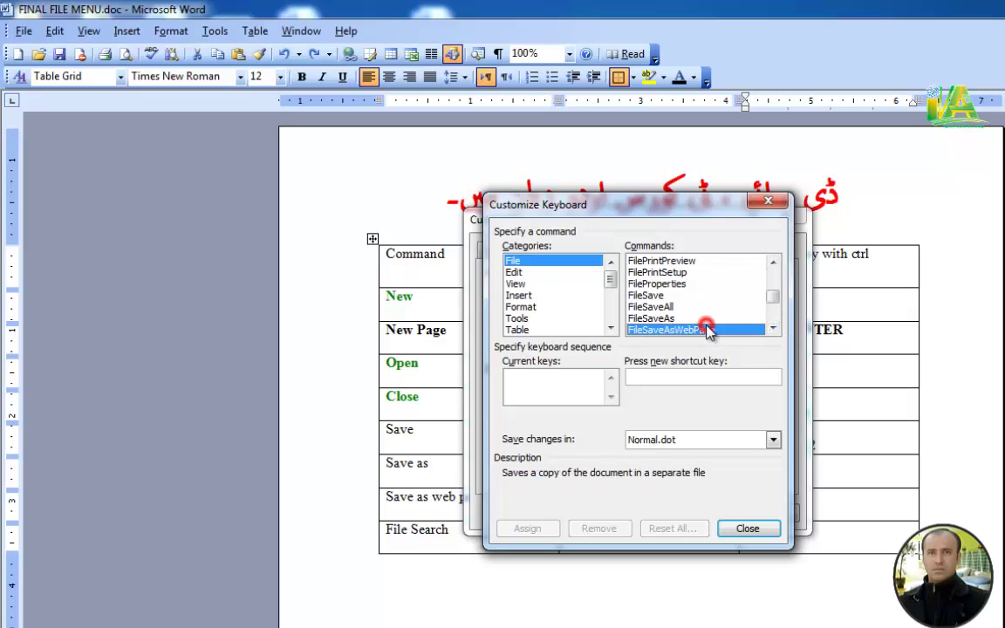
left_click(538, 394)
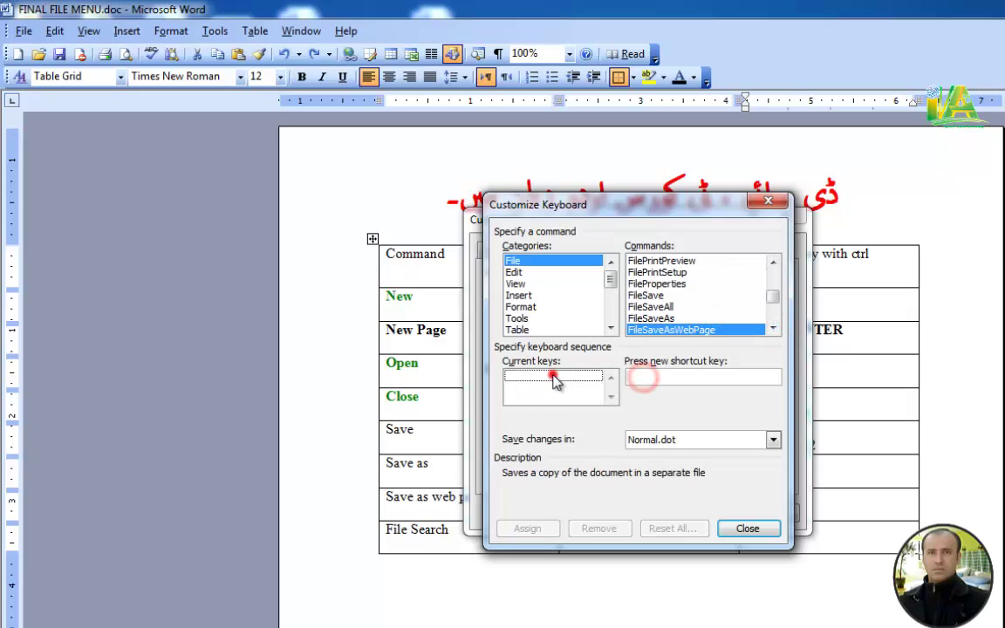
left_click(652, 377)
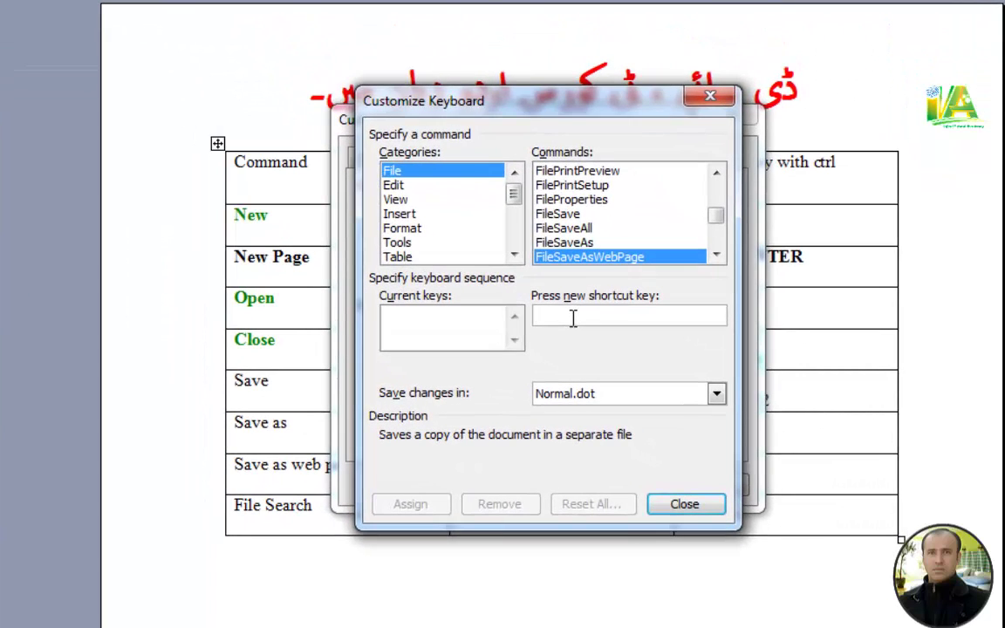
key("ctrl+Home")
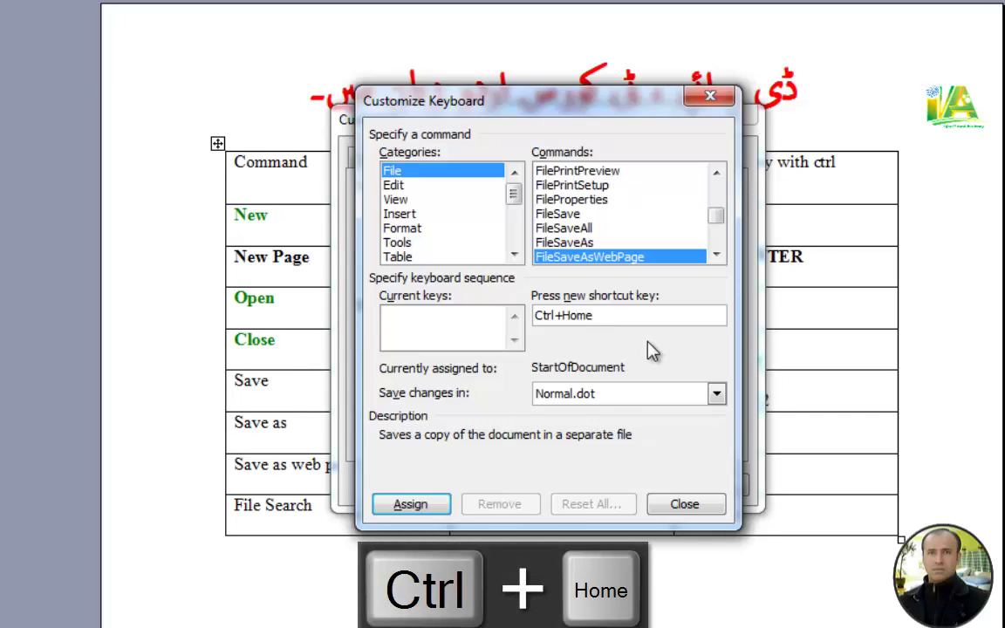
key("BackSpace")
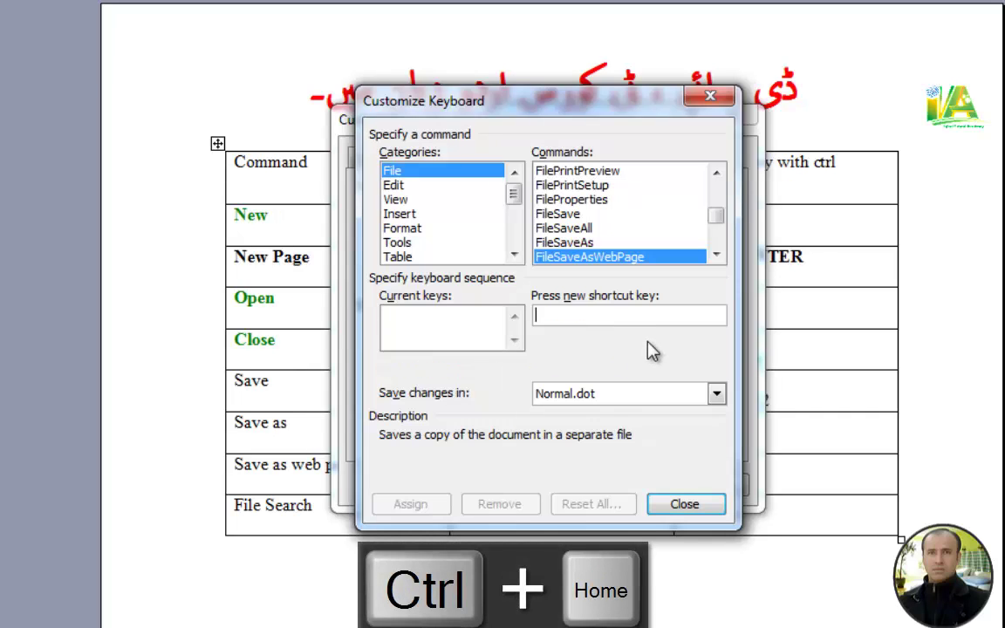
key("Num_Lock")
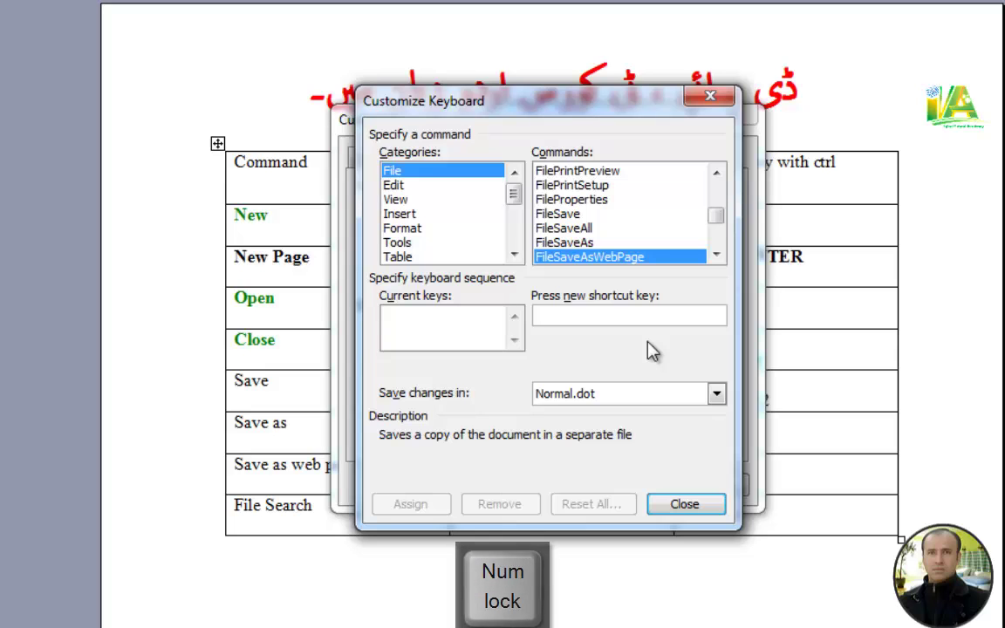
key("ctrl+shift+End")
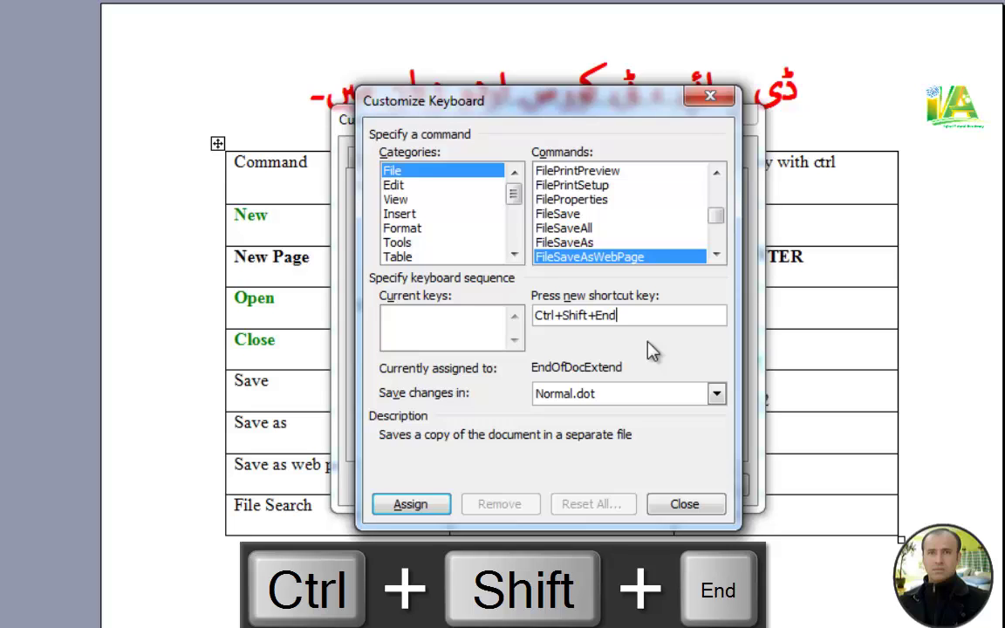
key("BackSpace")
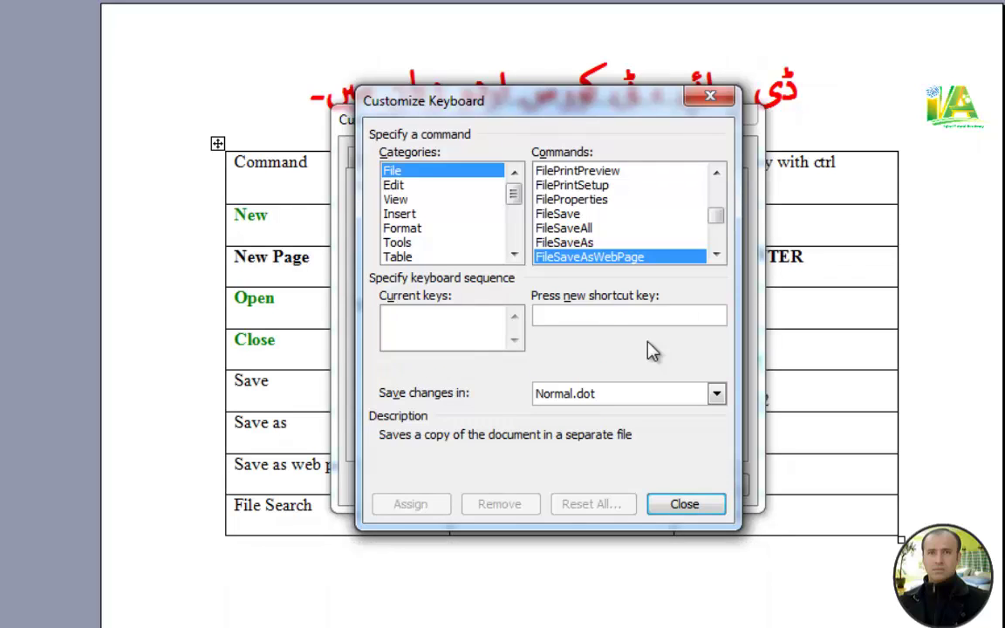
key("Num_Lock")
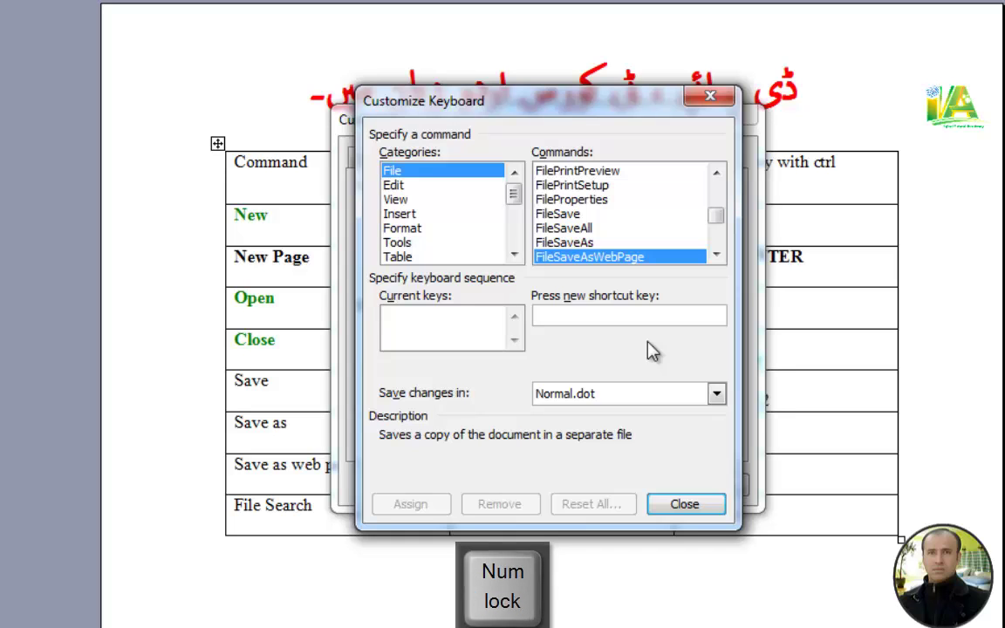
key("ctrl+shift+9")
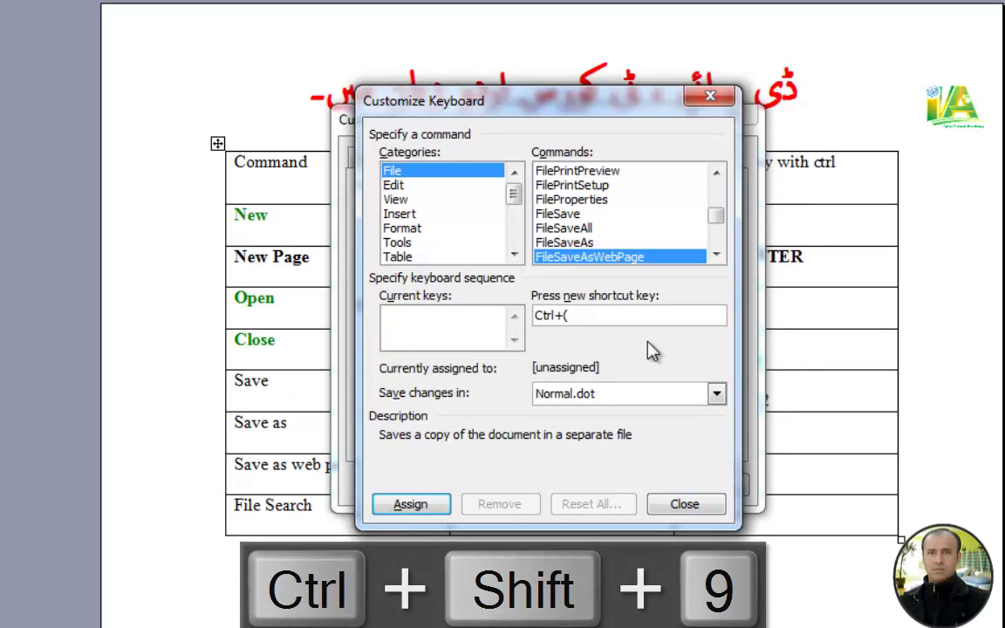
key("ctrl+z")
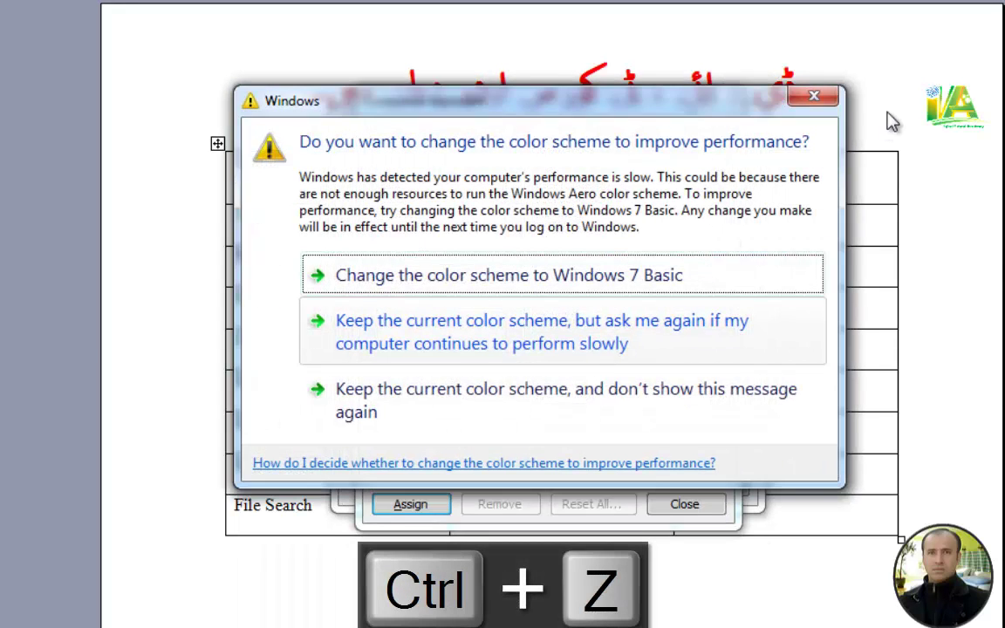
left_click(815, 98)
left_click(606, 315)
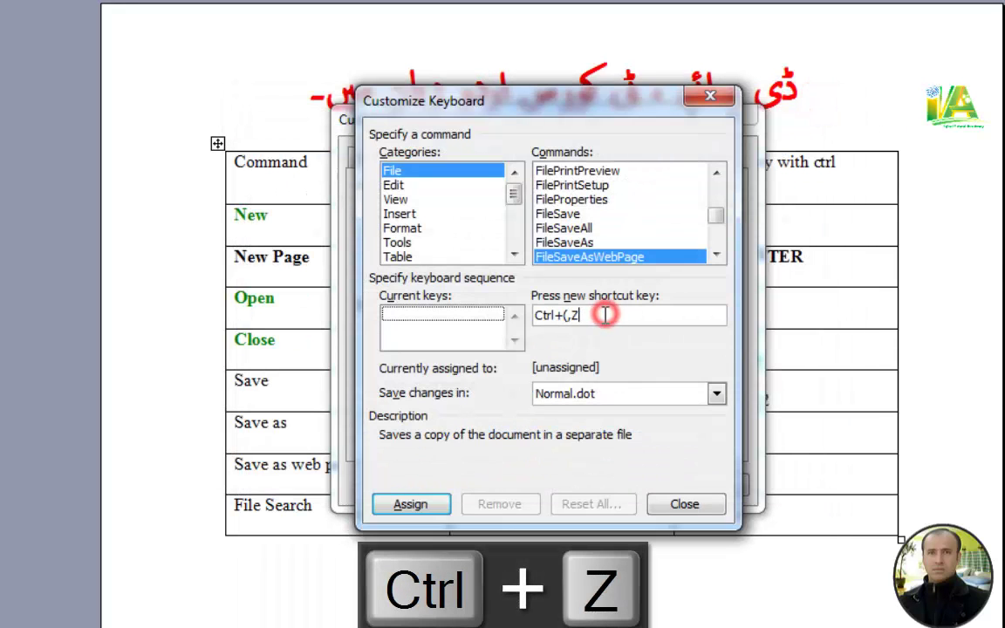
key("BackSpace")
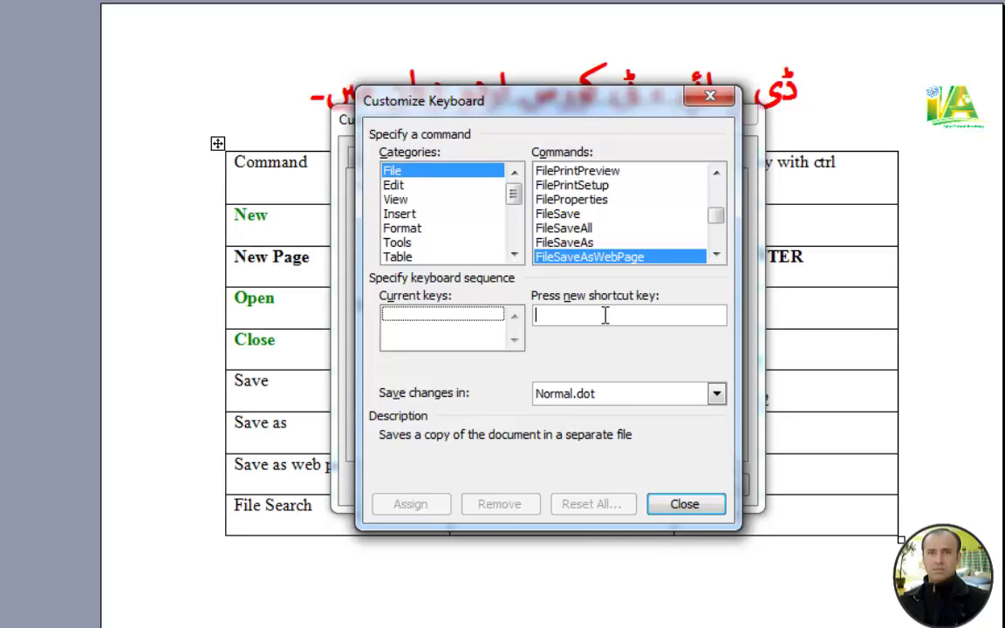
Step: Assign the shortcut Alt+Ctrl+Num 1 to FileSaveAsWebPage and close the customization settings
key("ctrl+alt+KP_1")
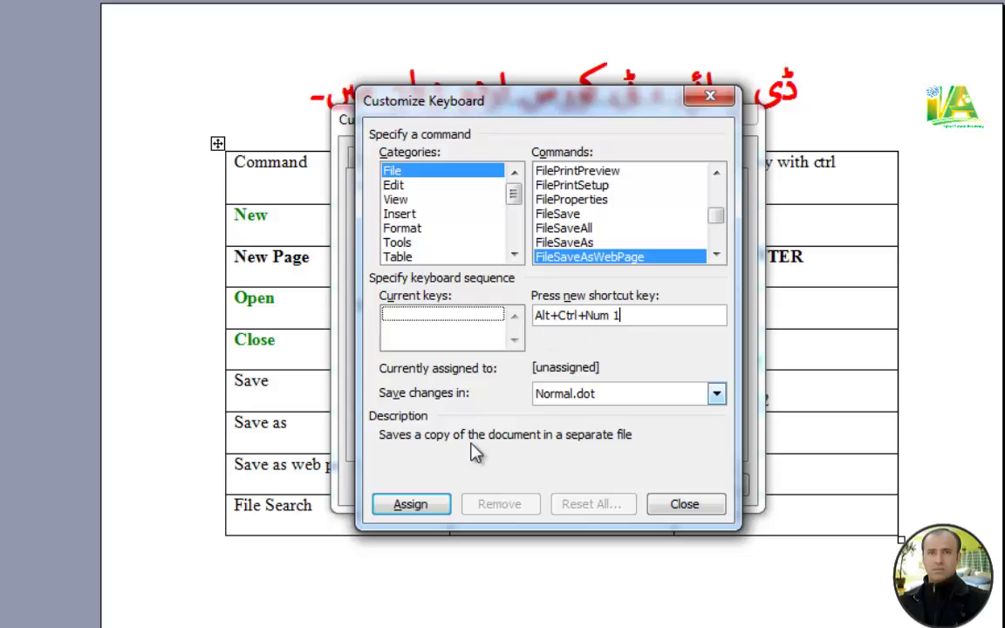
left_click(412, 505)
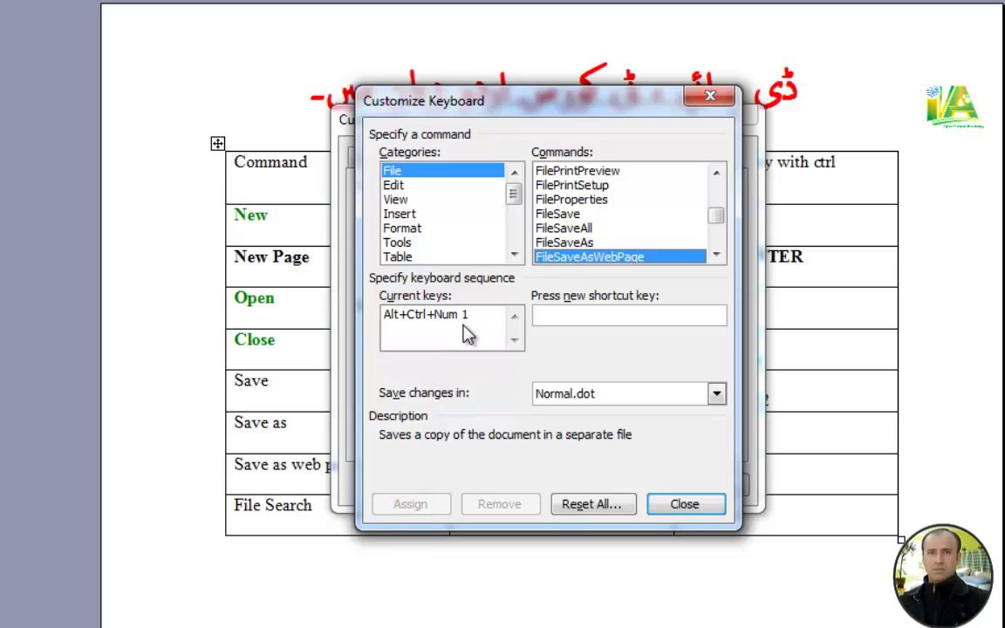
left_click(656, 506)
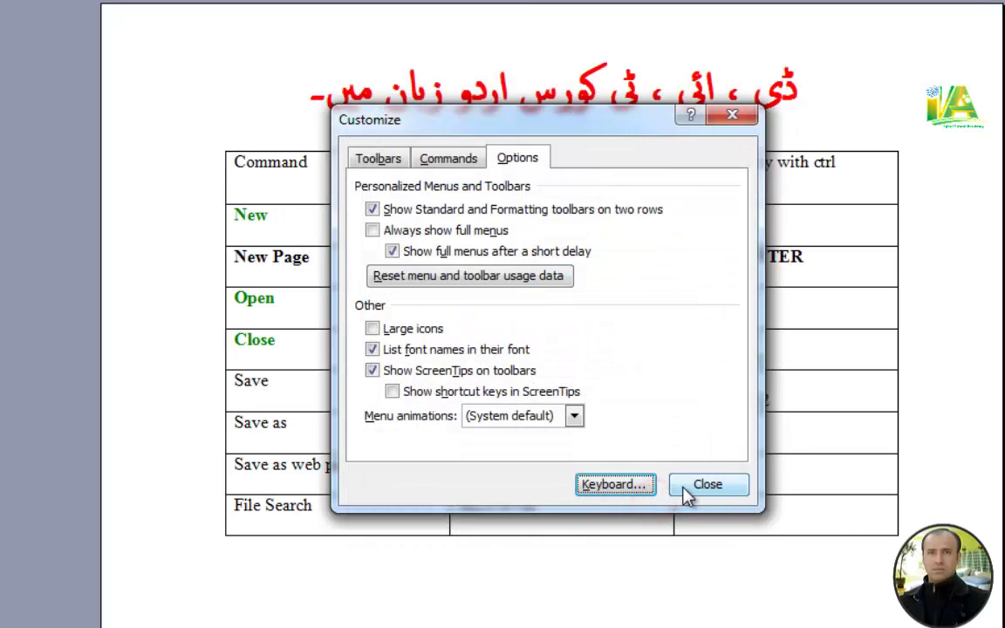
left_click(684, 487)
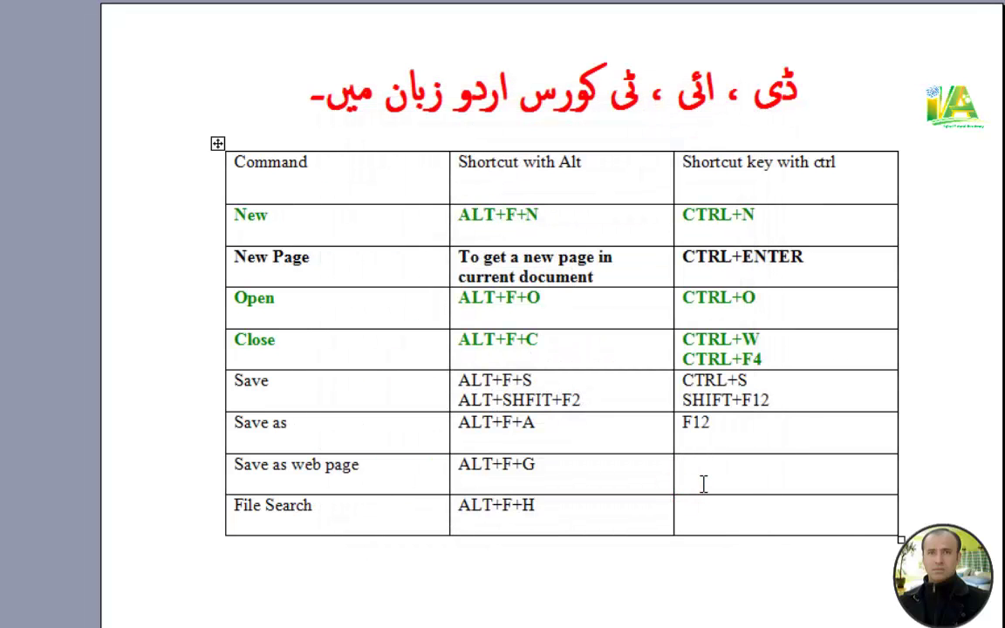
Step: Enter "ALT+CTRL+1" in the Ctrl shortcut cell of the Save as web page row
type("ALT+CTRL")
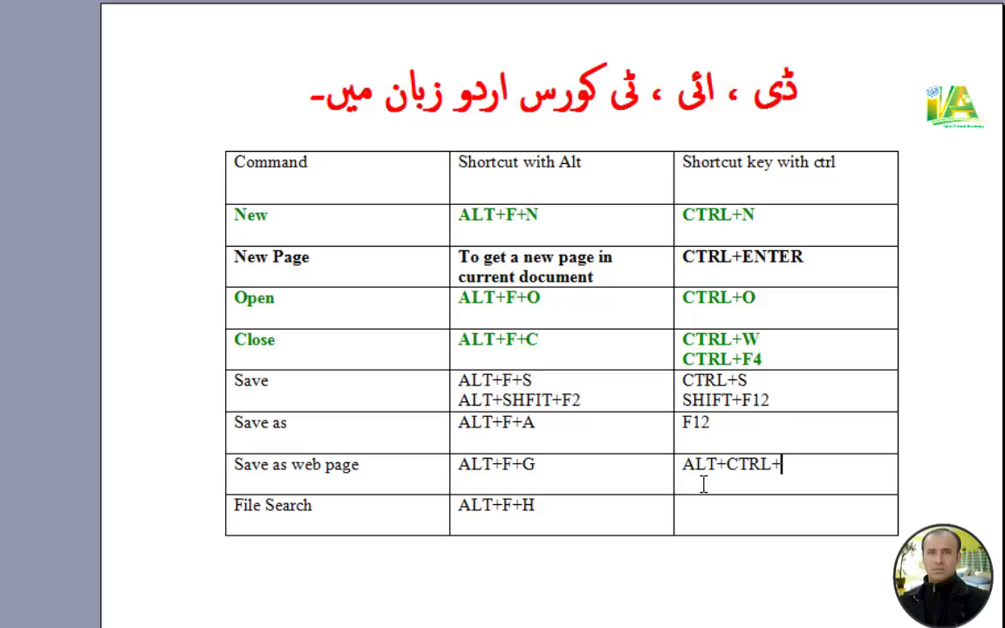
type("+1")
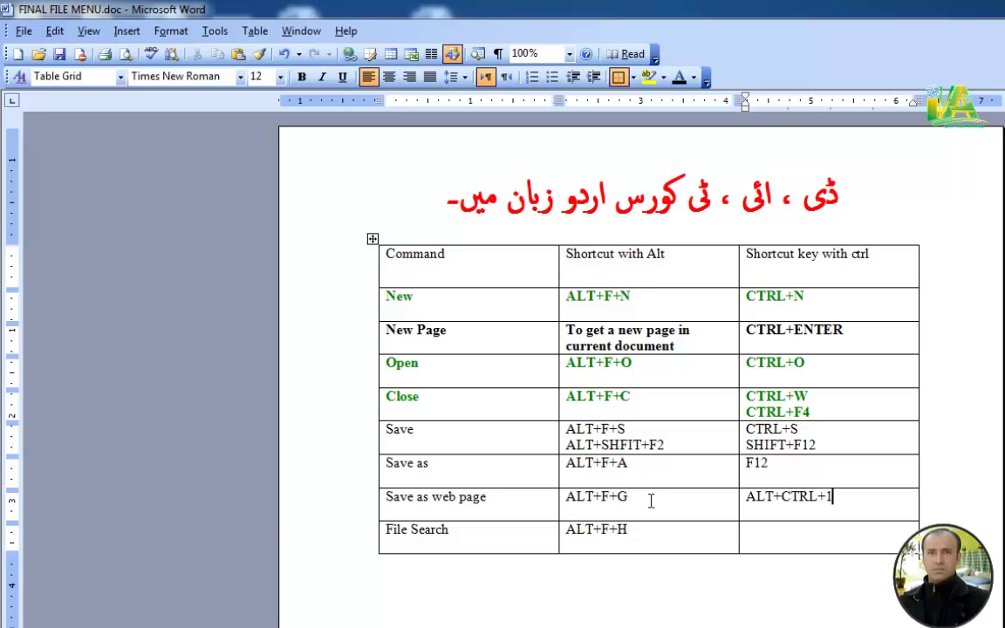
Step: Save the document to the Desktop as a Single File Web Page named WEBPAGE FILE MENU.mht, accepting the loss of document versions
key("alt+f")
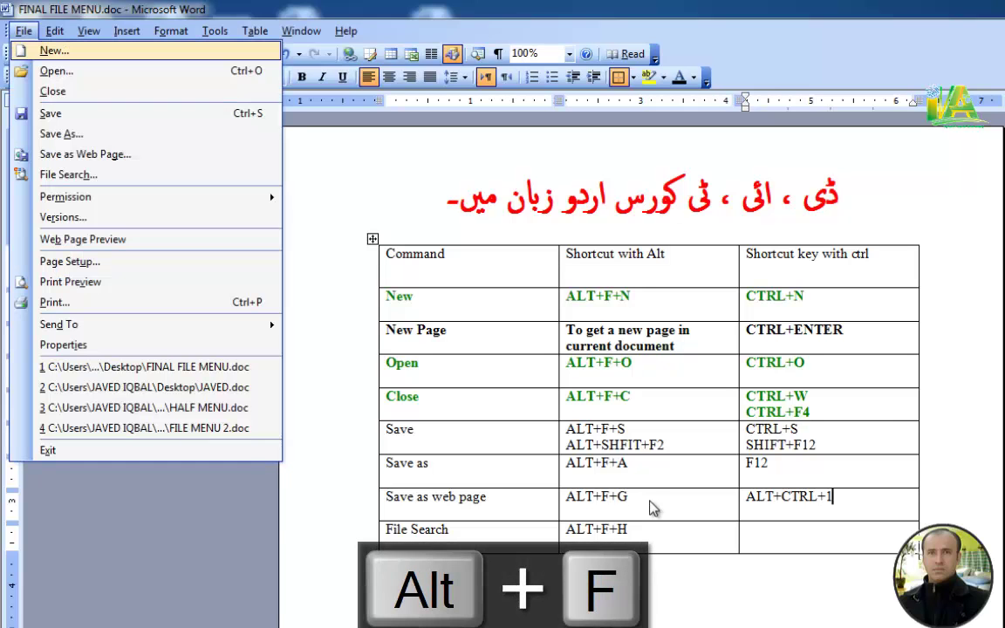
key("g")
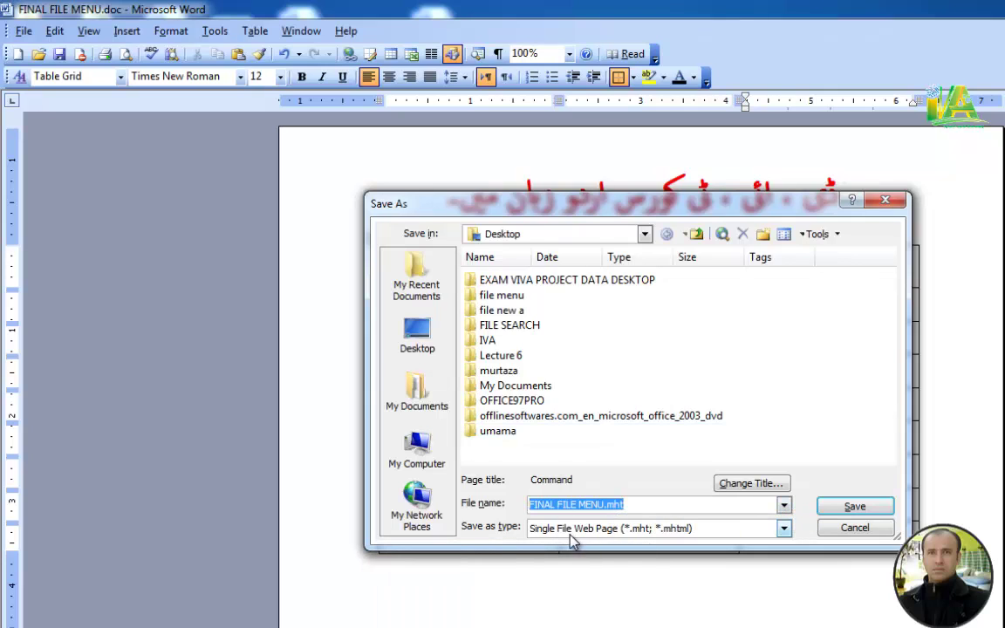
left_click(784, 529)
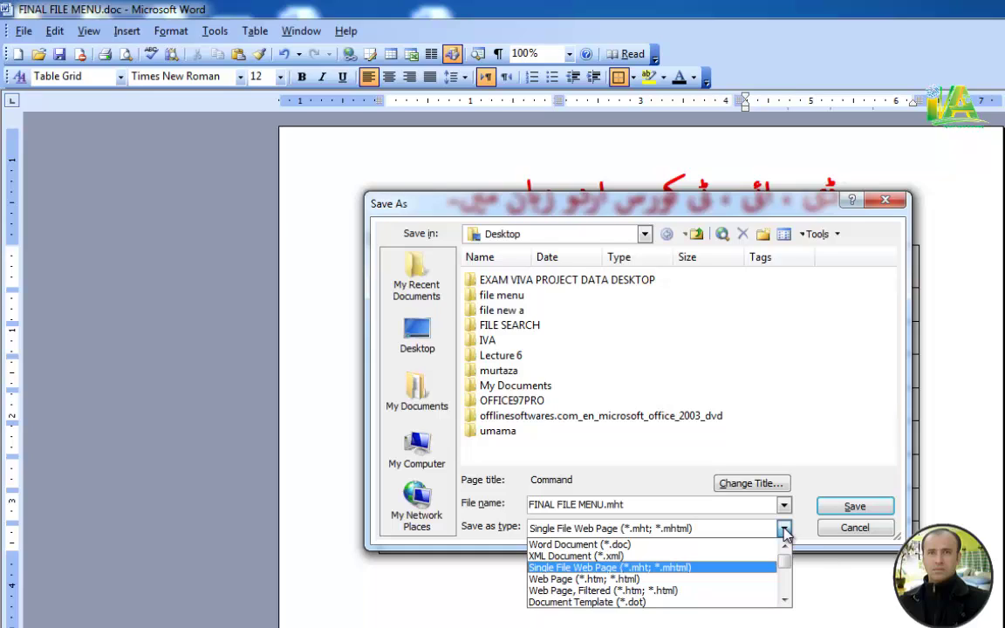
left_click(784, 529)
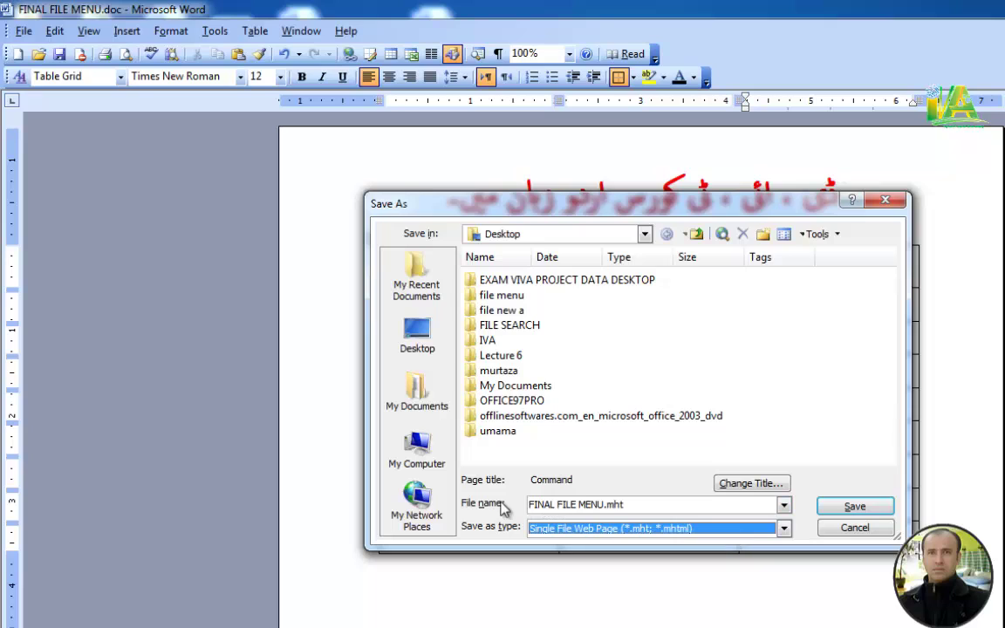
left_click(602, 504)
left_click_drag(601, 504, 477, 505)
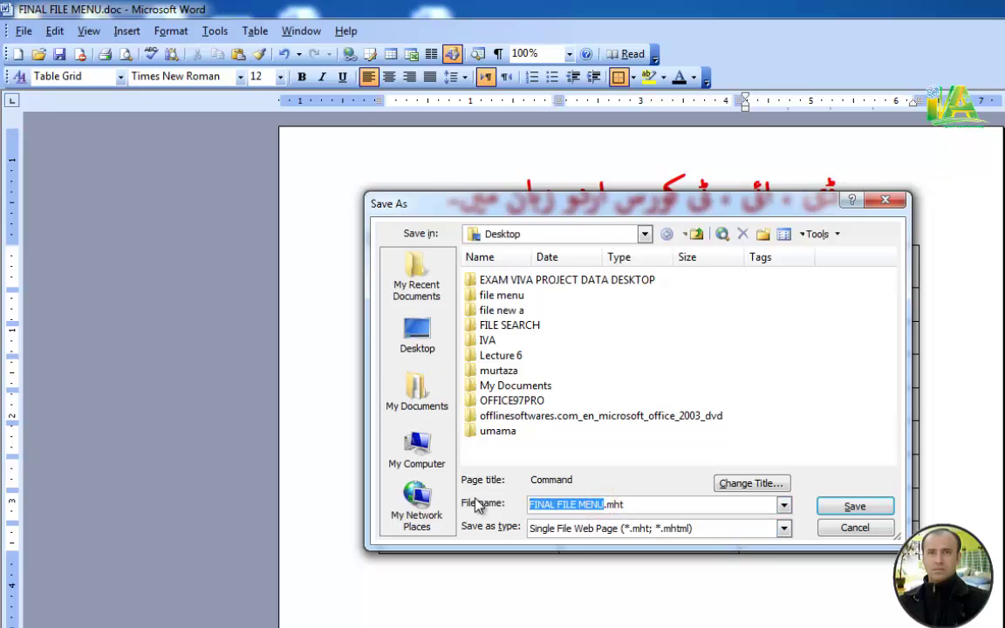
key("BackSpace")
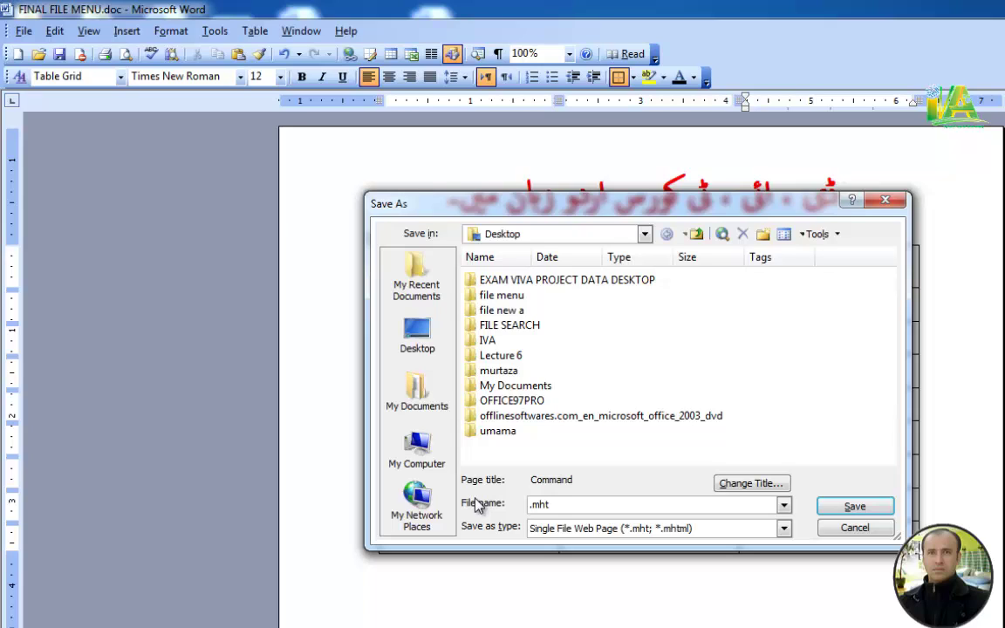
type("WEBPAGE FI")
type("LE MENU")
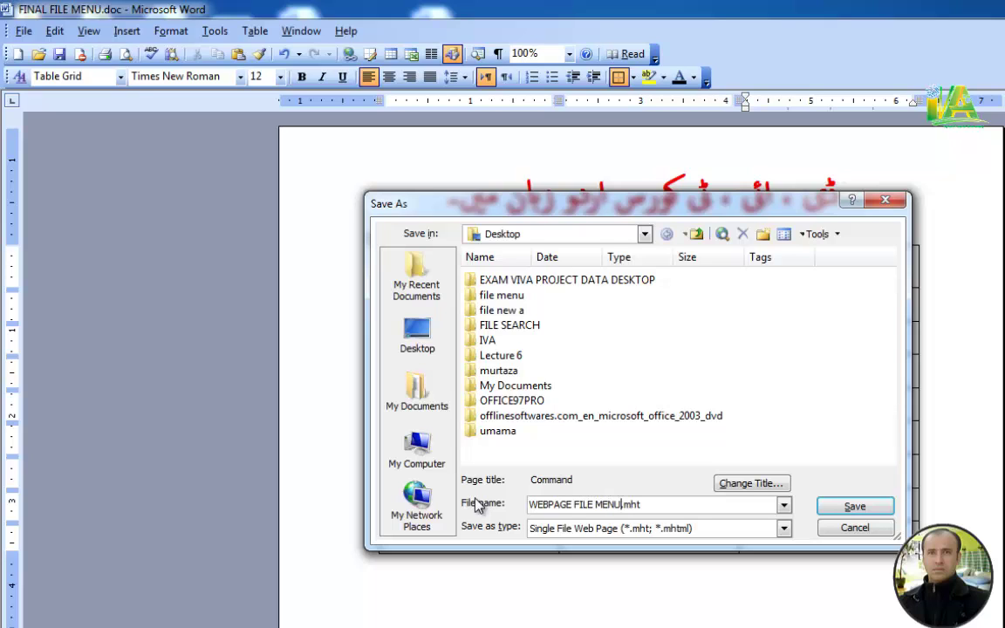
left_click(829, 505)
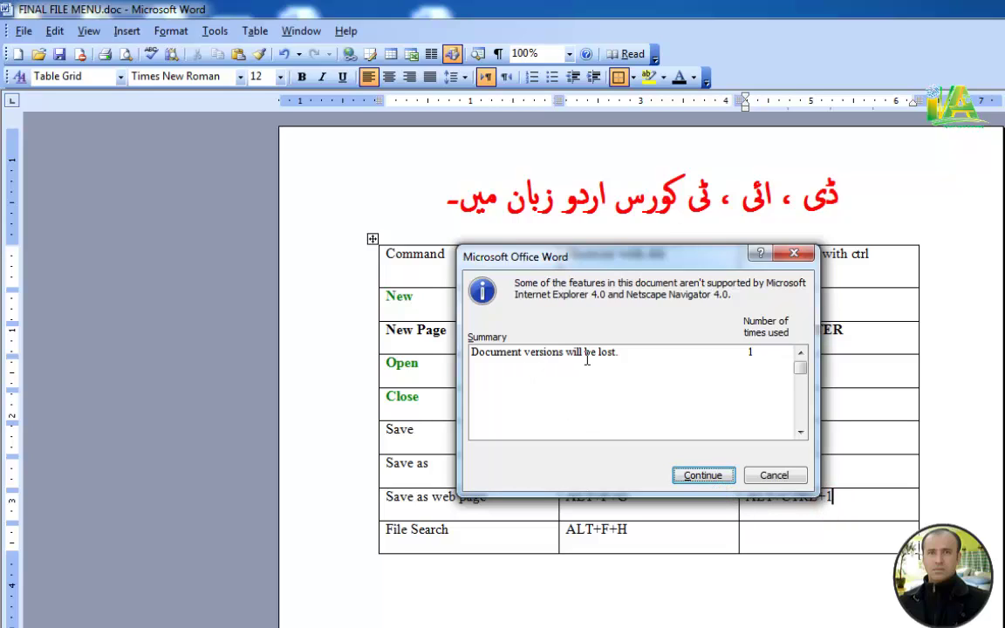
left_click(710, 475)
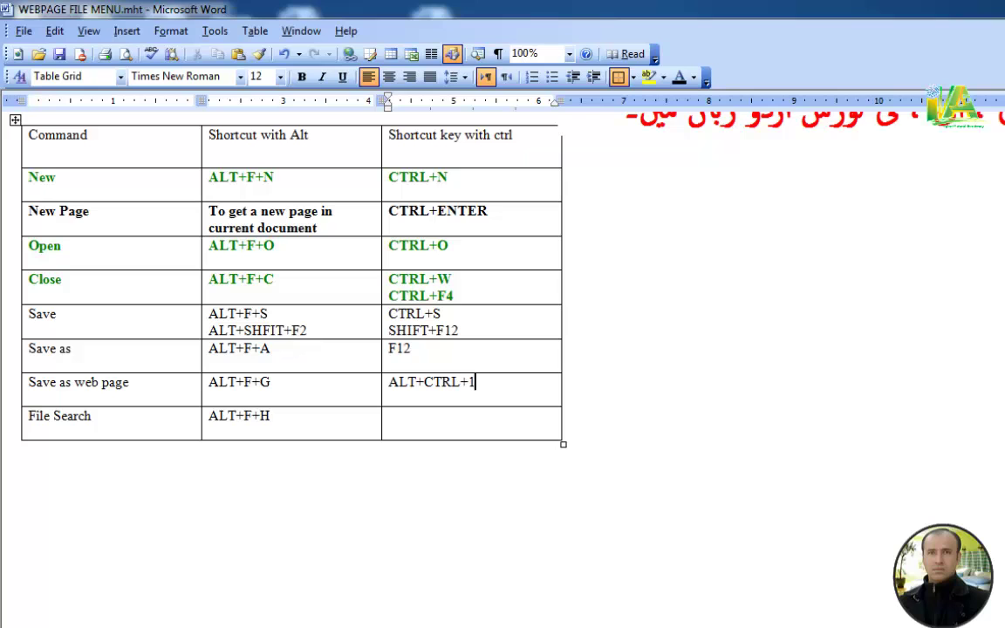
Step: Close the web page document and open WEBPAGE FILE MENU.mht from the desktop in the web browser
key("ctrl+w")
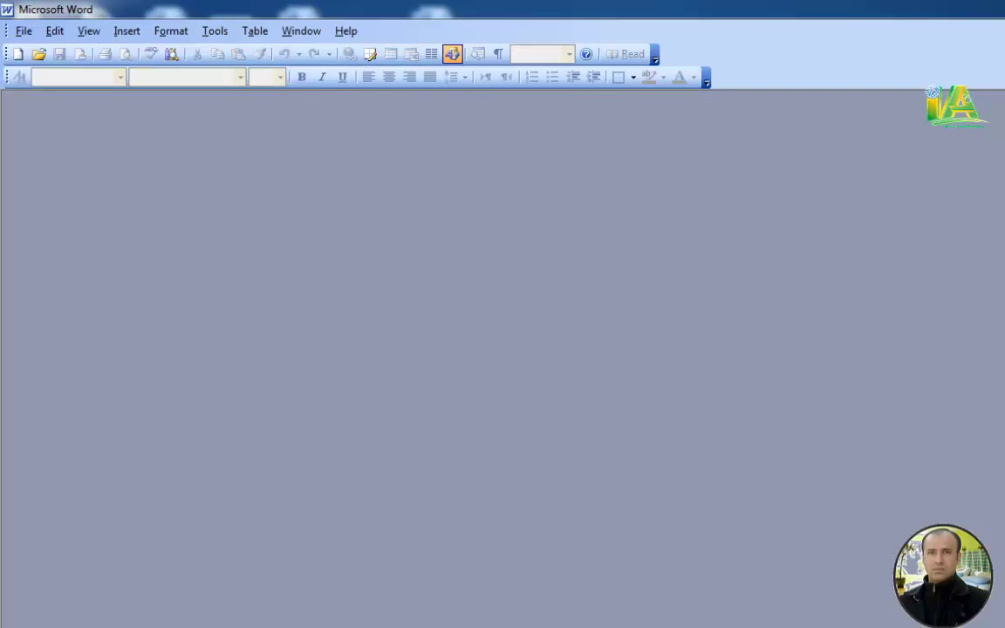
key("alt+F4")
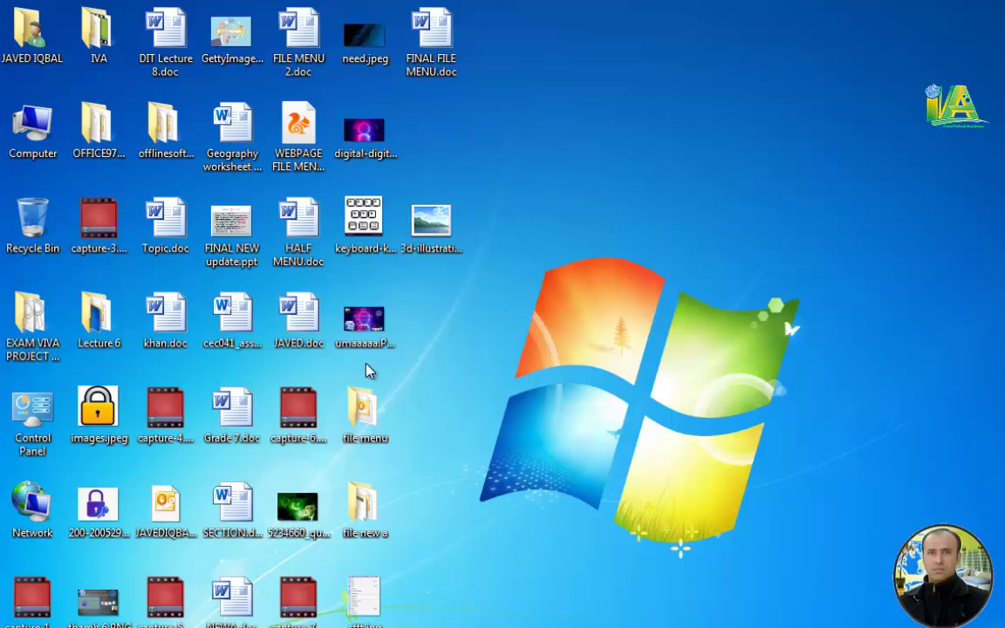
left_click(248, 143)
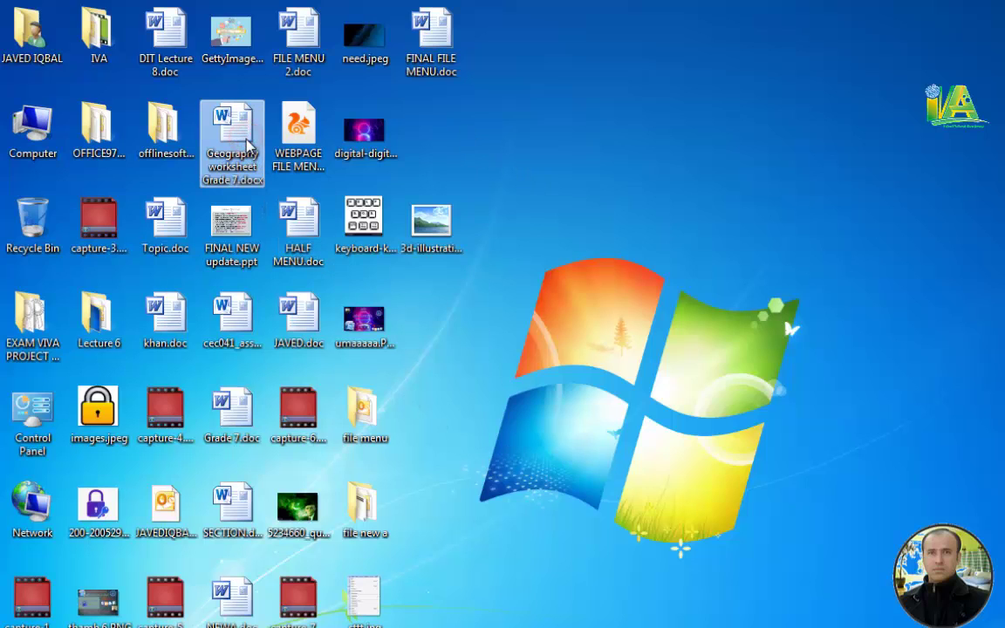
key("w")
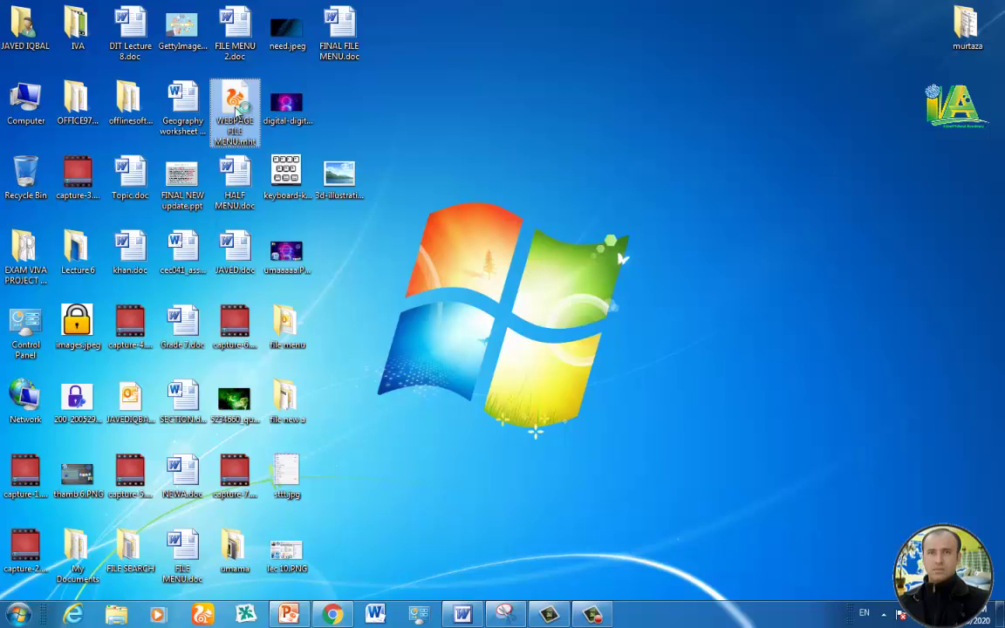
double_click(236, 112)
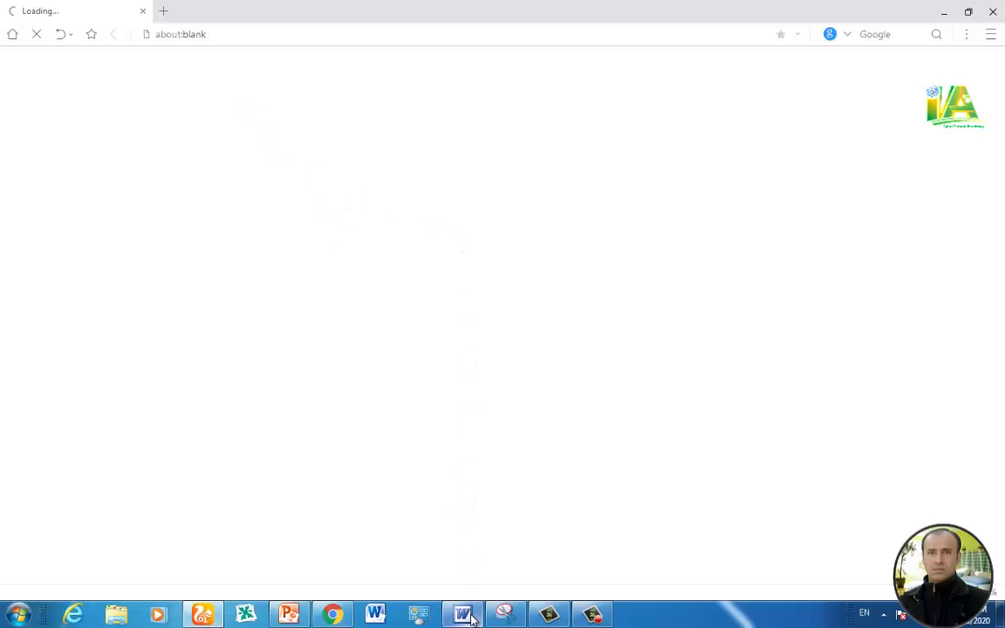
Step: Switch to Word and open FINAL FILE MENU.doc from the Desktop folder
mouse_move(471, 617)
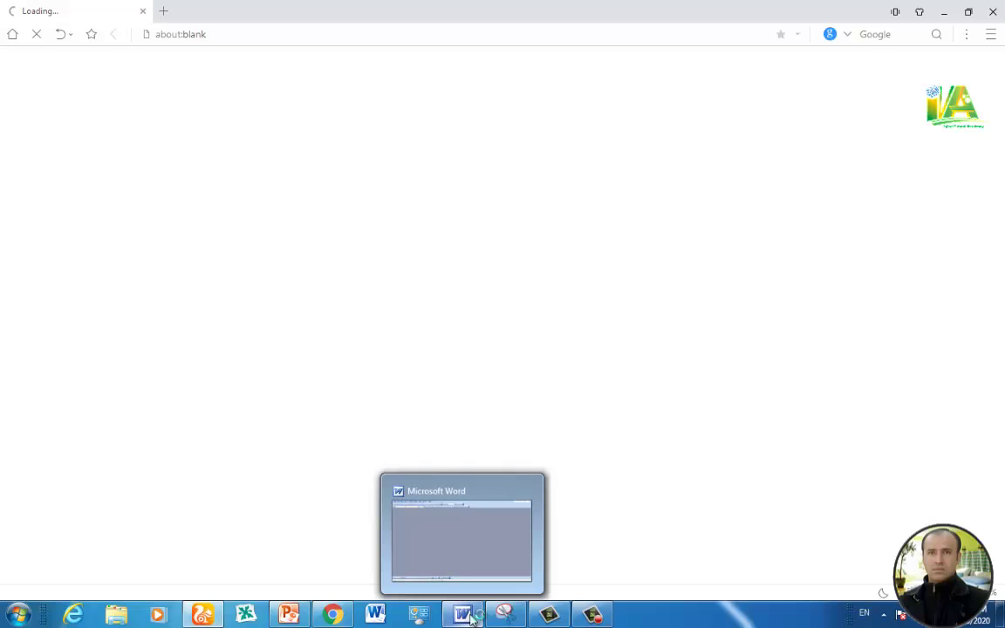
left_click(471, 618)
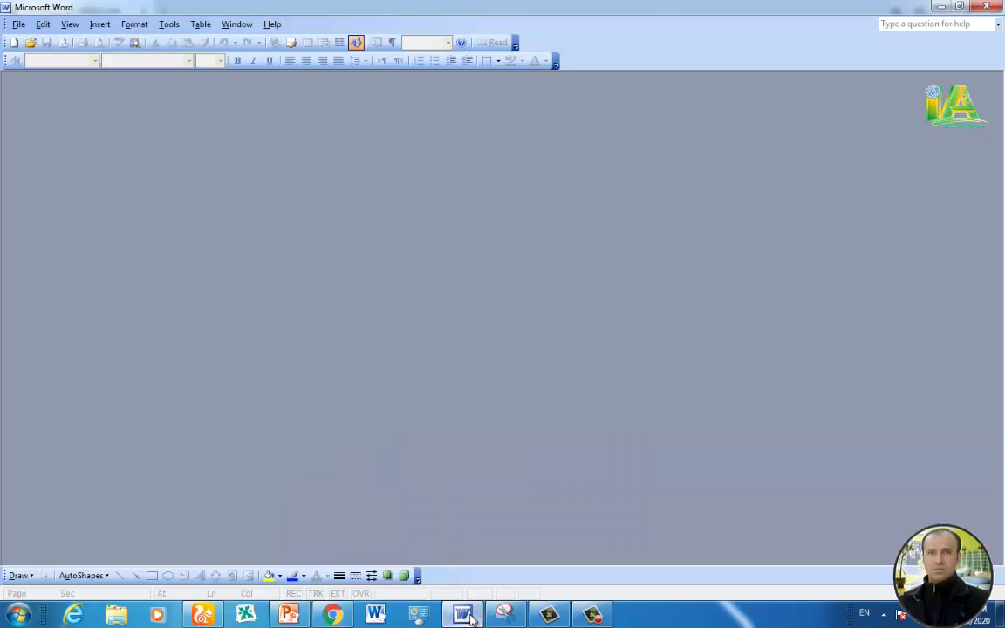
left_click(19, 24)
left_click(40, 56)
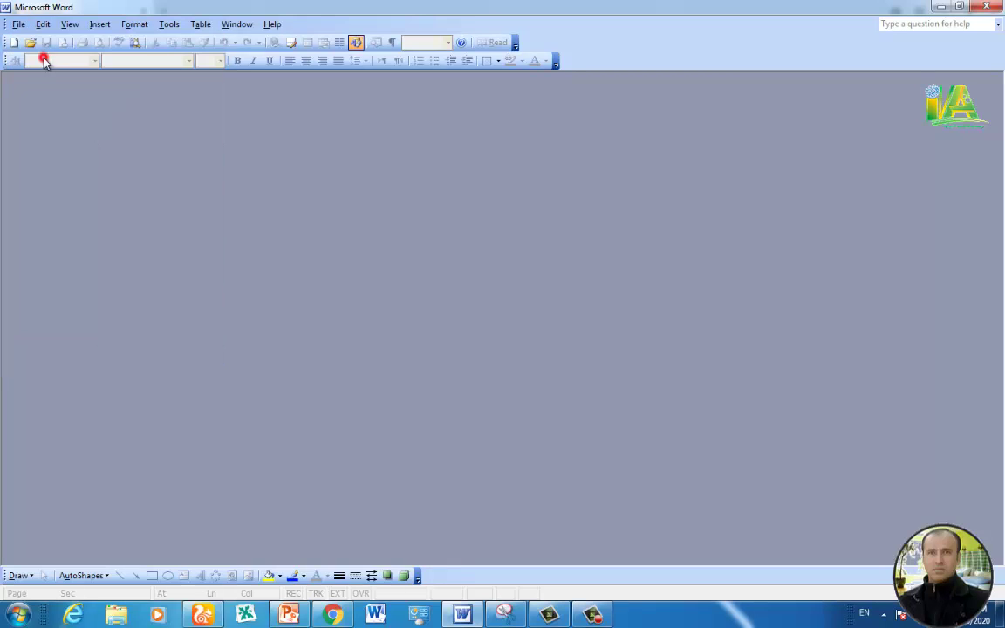
left_click(602, 230)
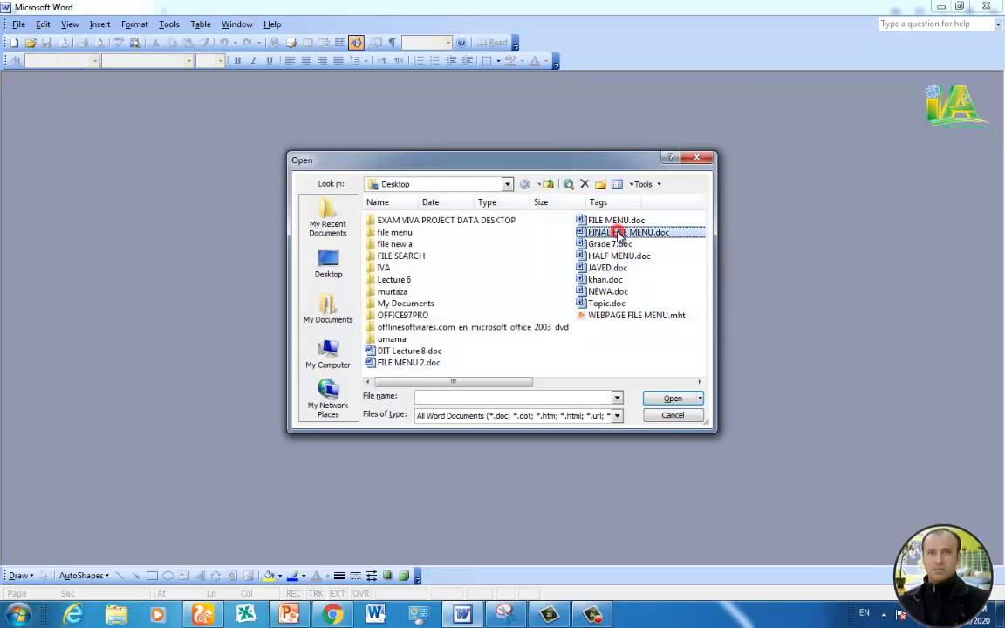
left_click(654, 399)
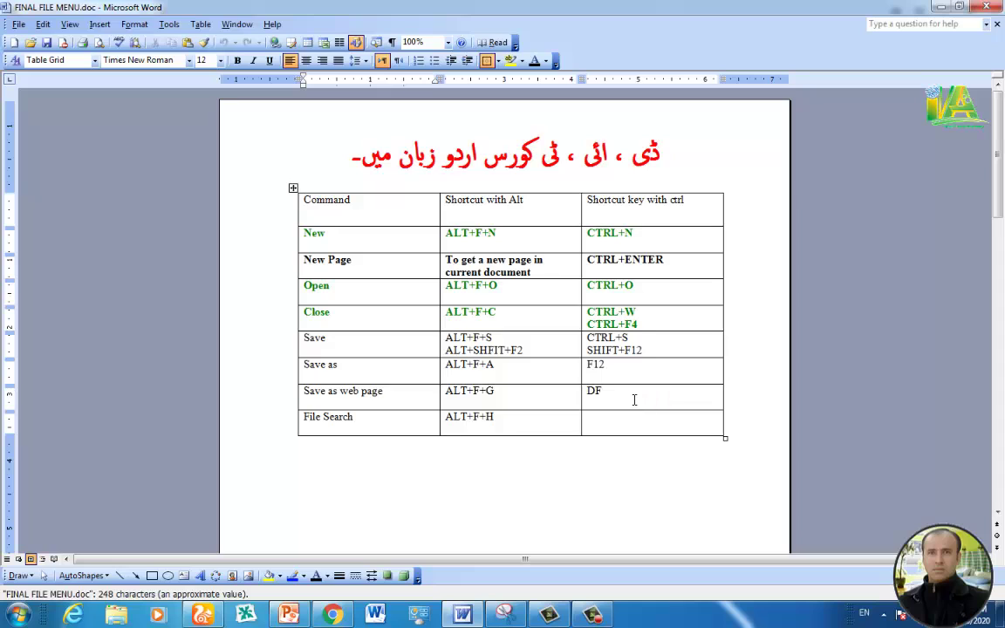
Step: Delete the placeholder text "DF" from the Ctrl shortcut cell of the Save as web page row
left_click(624, 398)
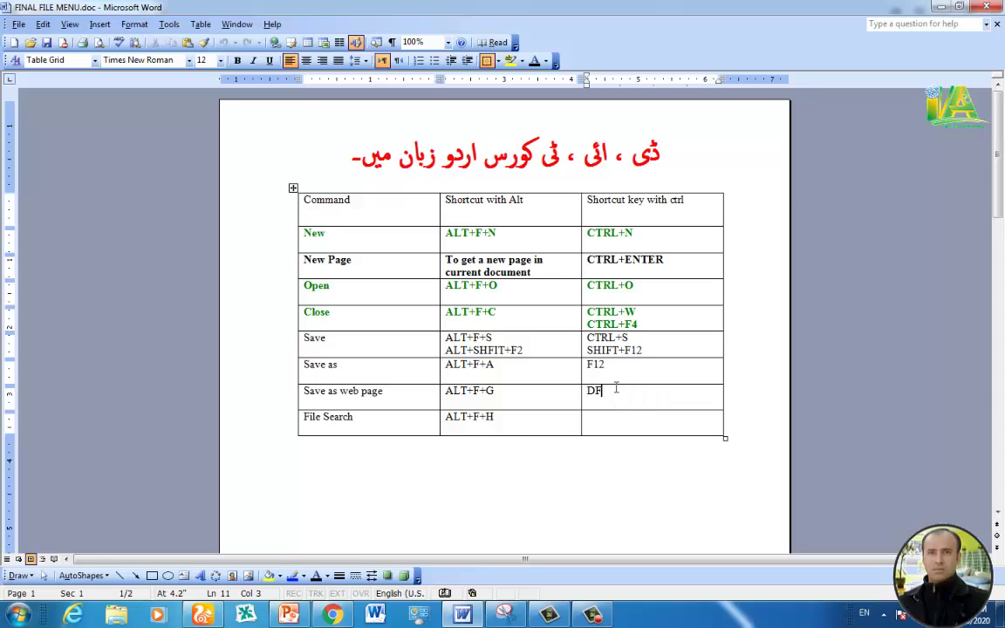
key("BackSpace")
key("BackSpace")
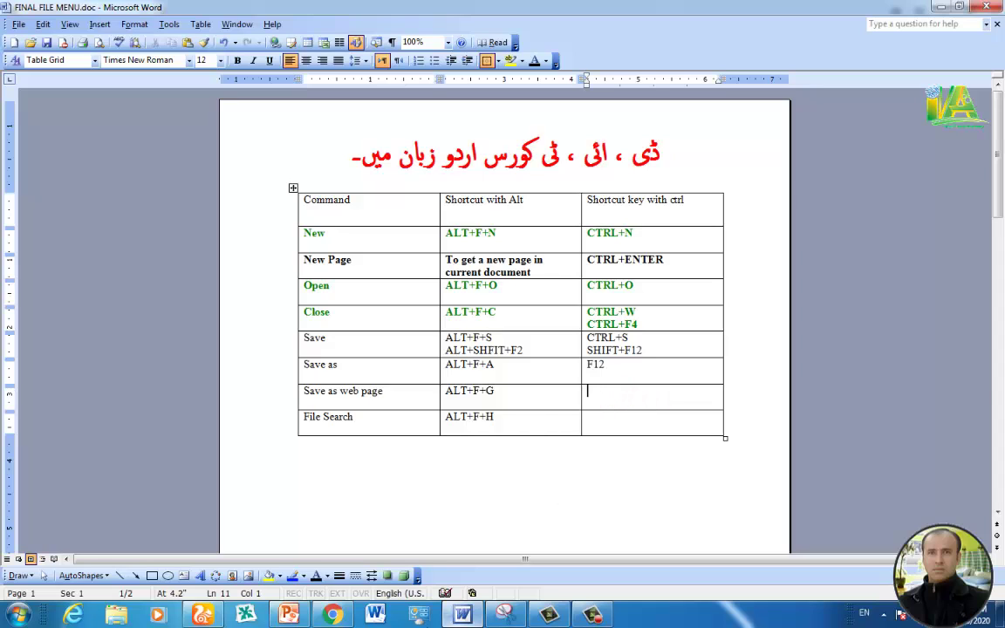
Step: Switch to the browser to view the saved WEBPAGE FILE MENU.mht page, and minimize it to return to the Word document
left_click(286, 616)
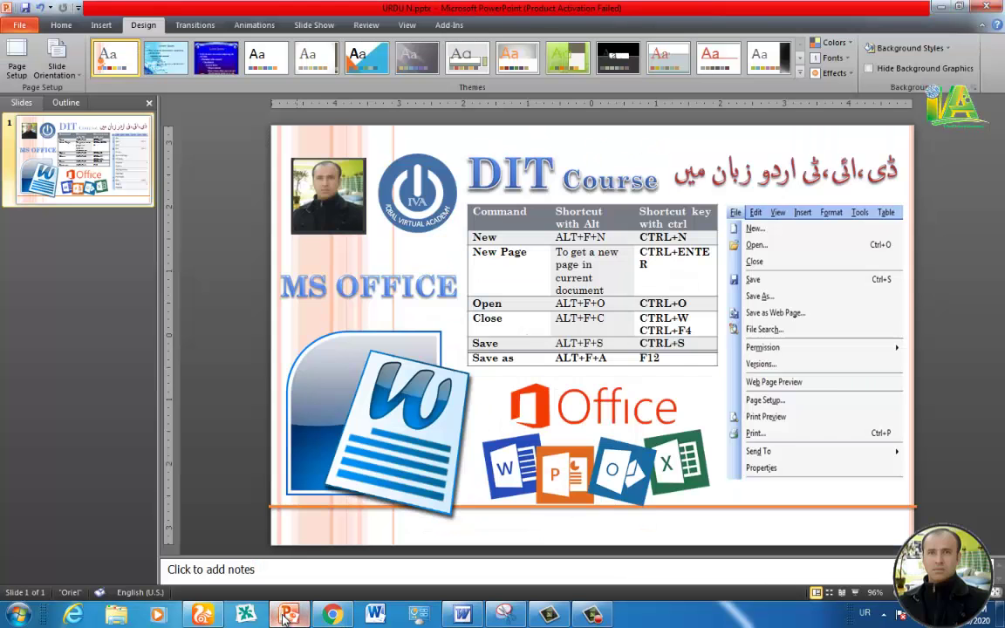
left_click(287, 618)
left_click(215, 616)
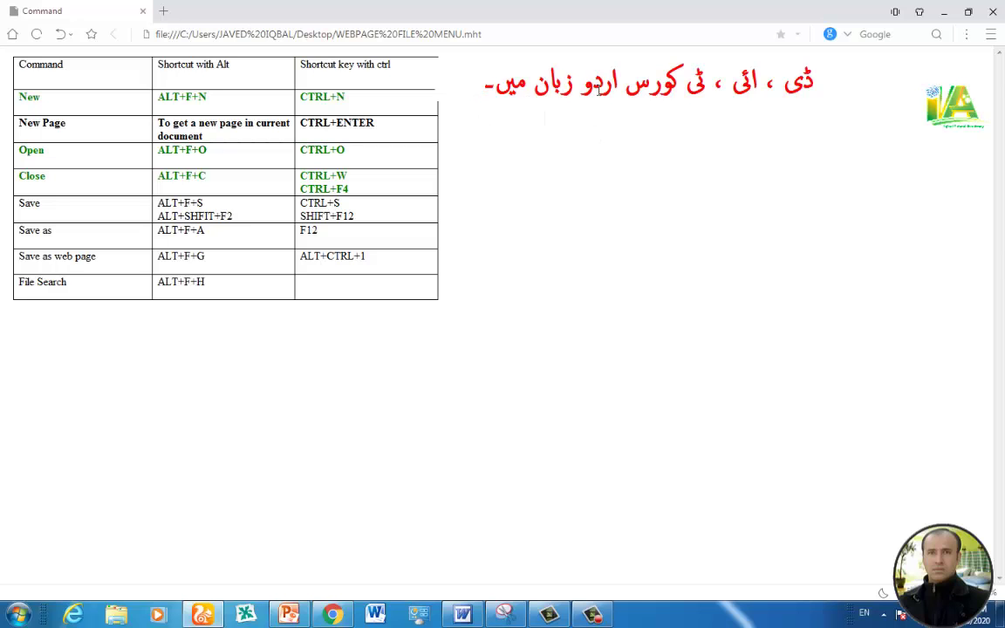
left_click(945, 12)
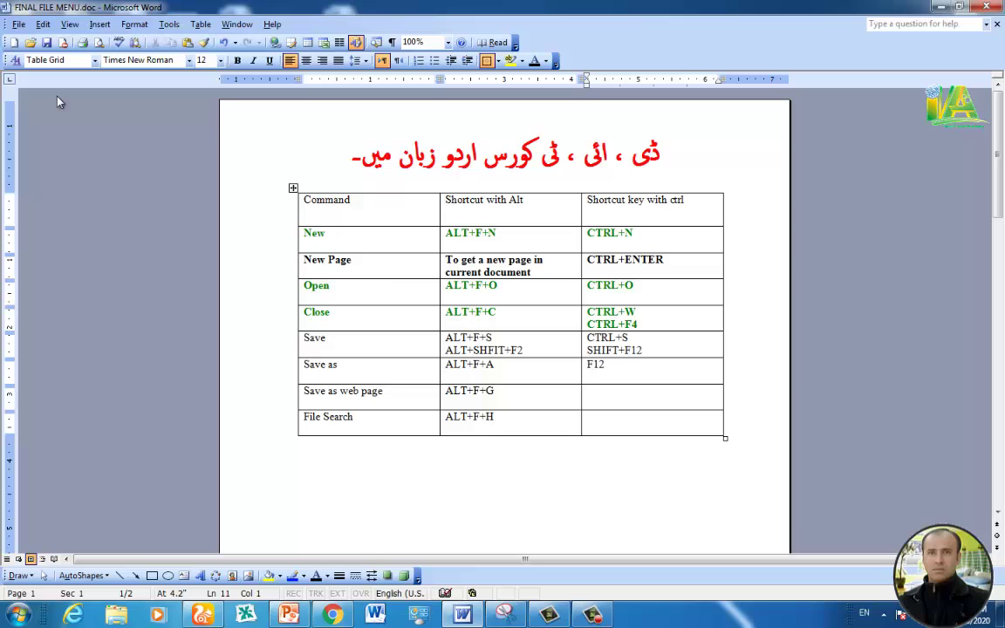
Step: Preview the document as a web page in the browser, and close the preview and the browser
left_click(19, 25)
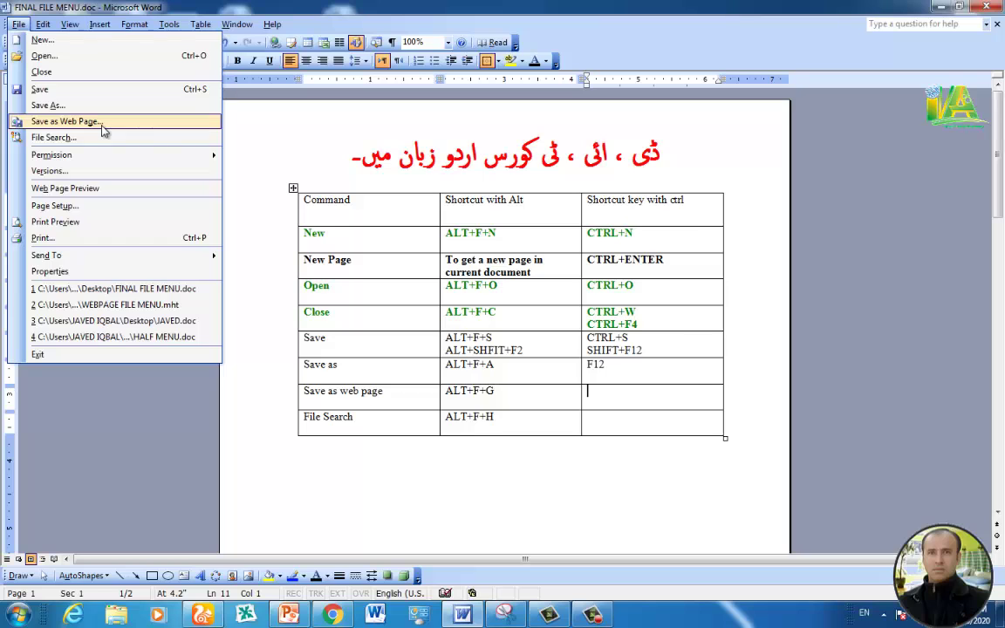
left_click(670, 158)
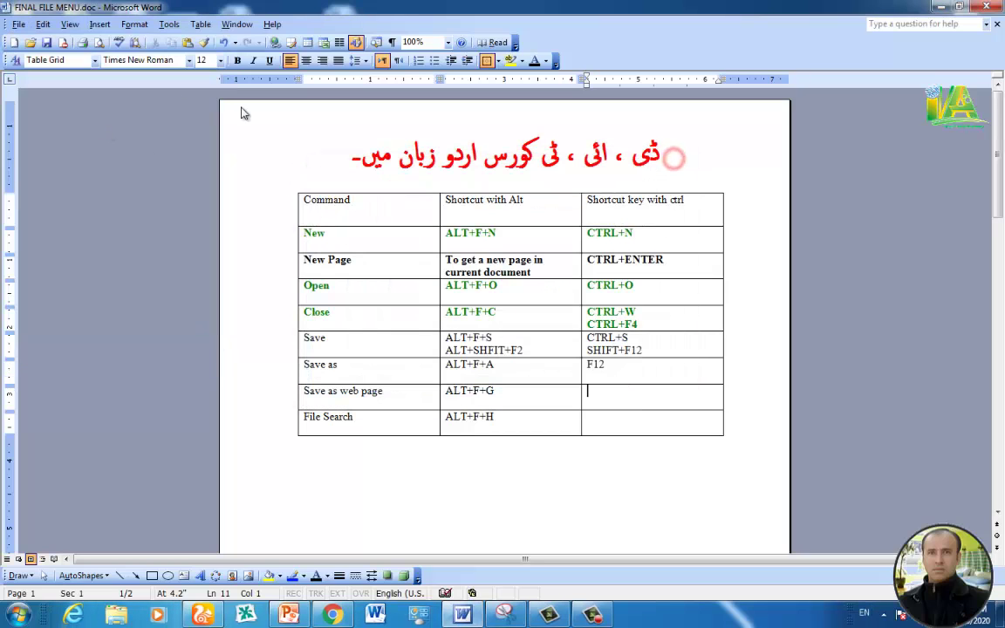
left_click(18, 24)
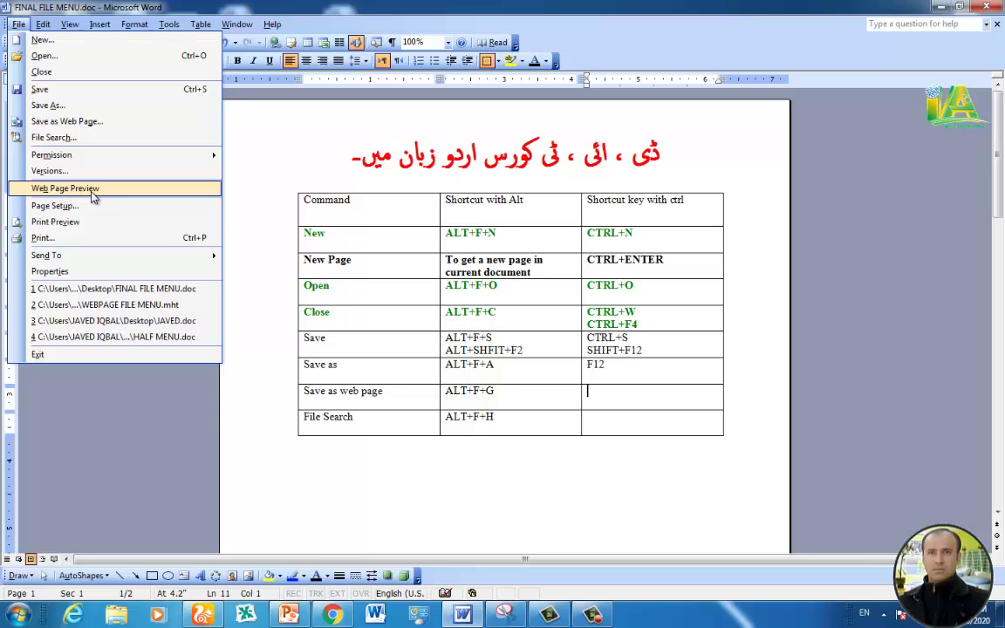
left_click(93, 197)
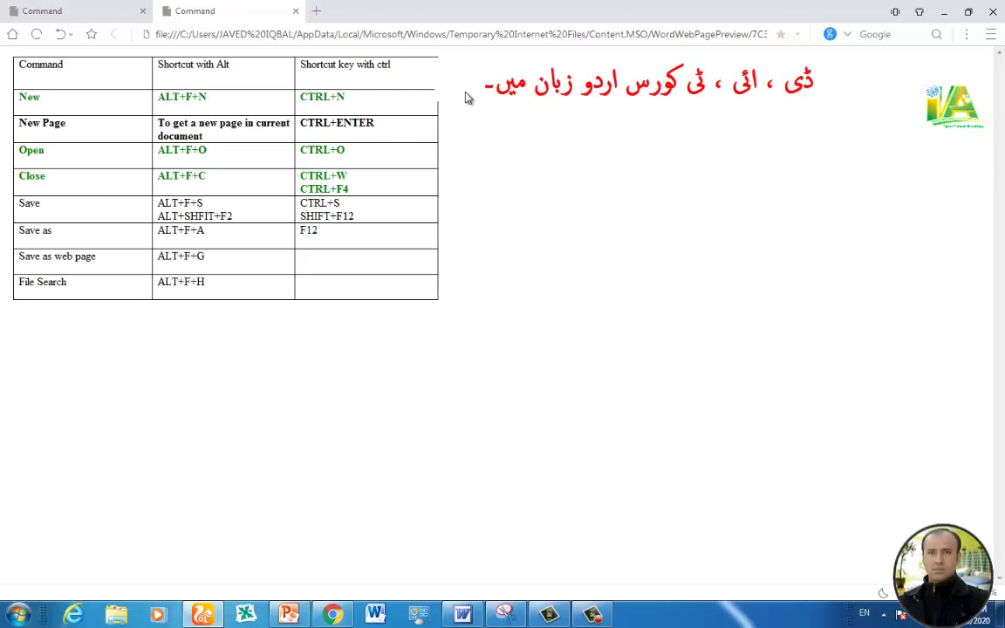
left_click(297, 12)
left_click(992, 12)
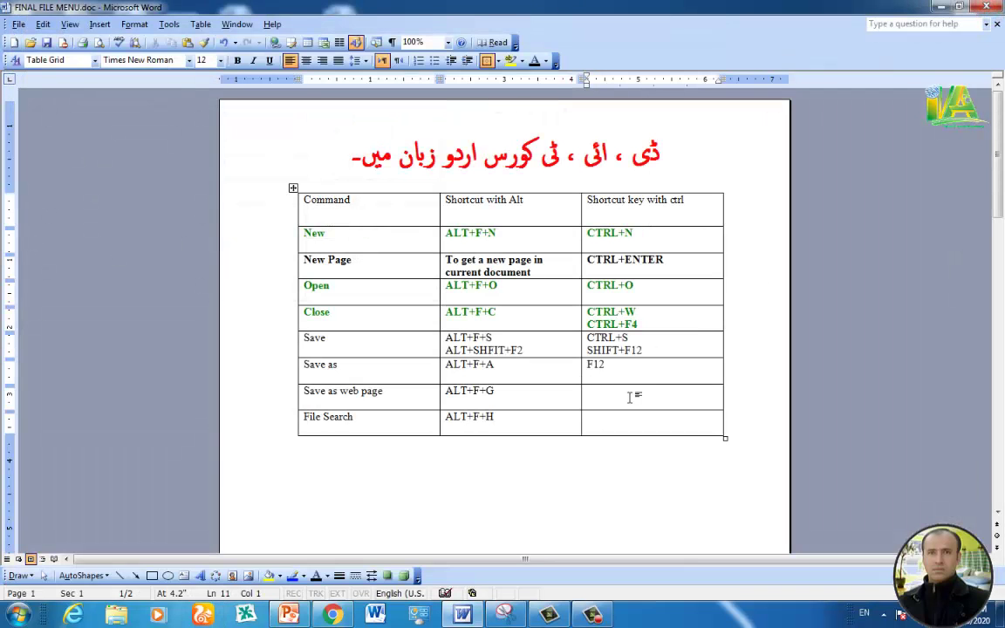
Step: Enter "ALT+CTRL+1" in the Ctrl shortcut cell of the Save as web page row
left_click(628, 397)
type("ALT")
type("+CT")
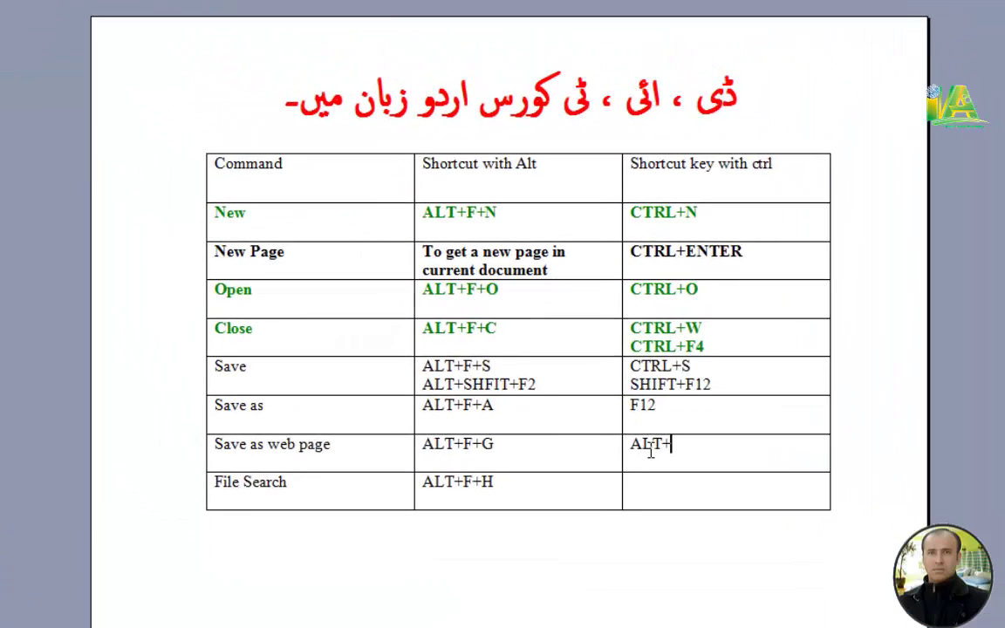
type("RL")
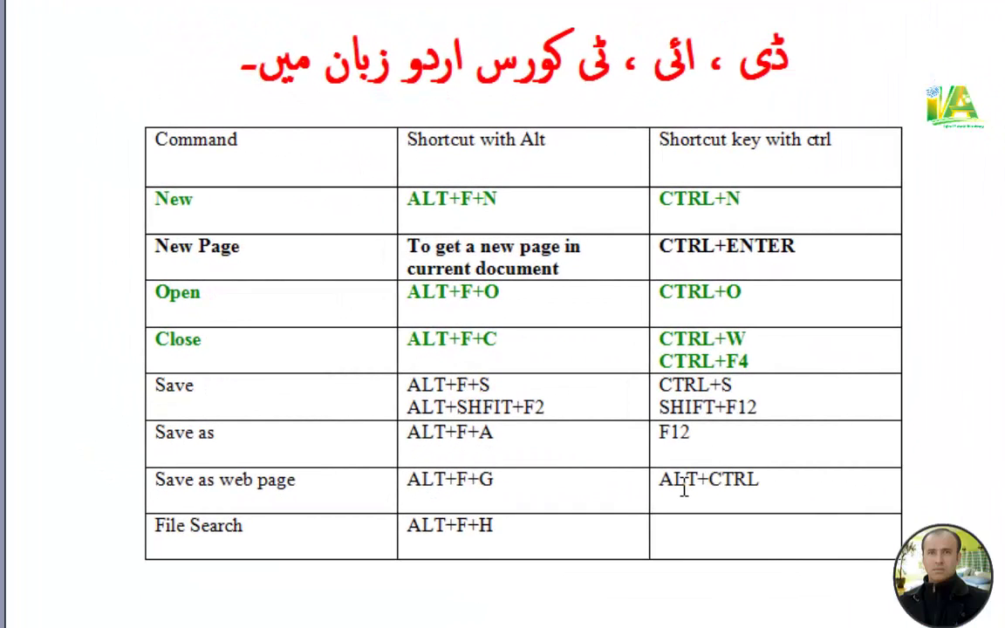
type("+1")
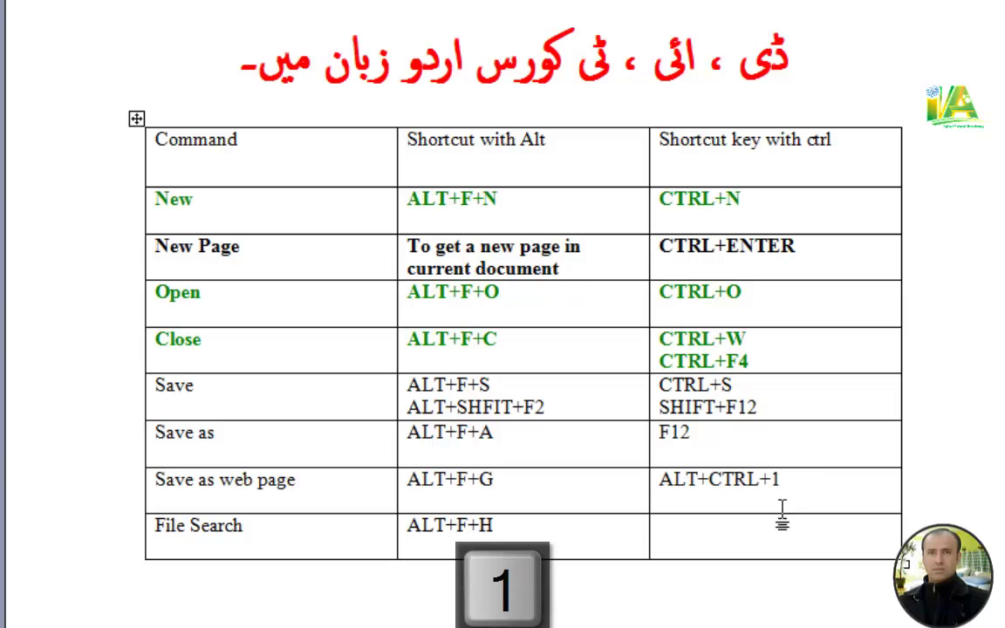
Step: Test the Save as web page shortcut by opening its save dialog, and cancel without saving
left_click(771, 529)
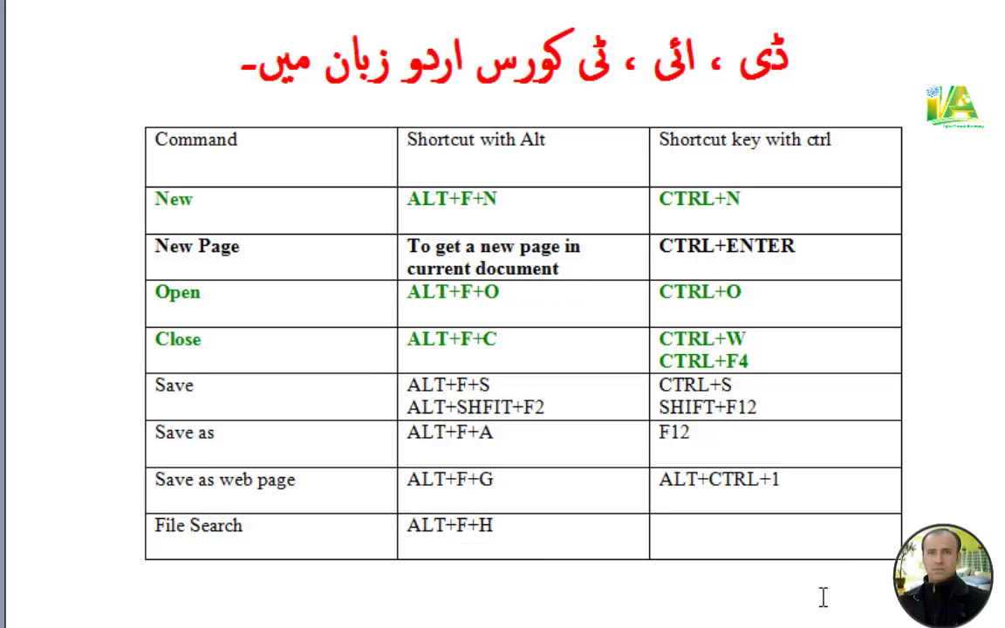
key("ctrl+alt+1")
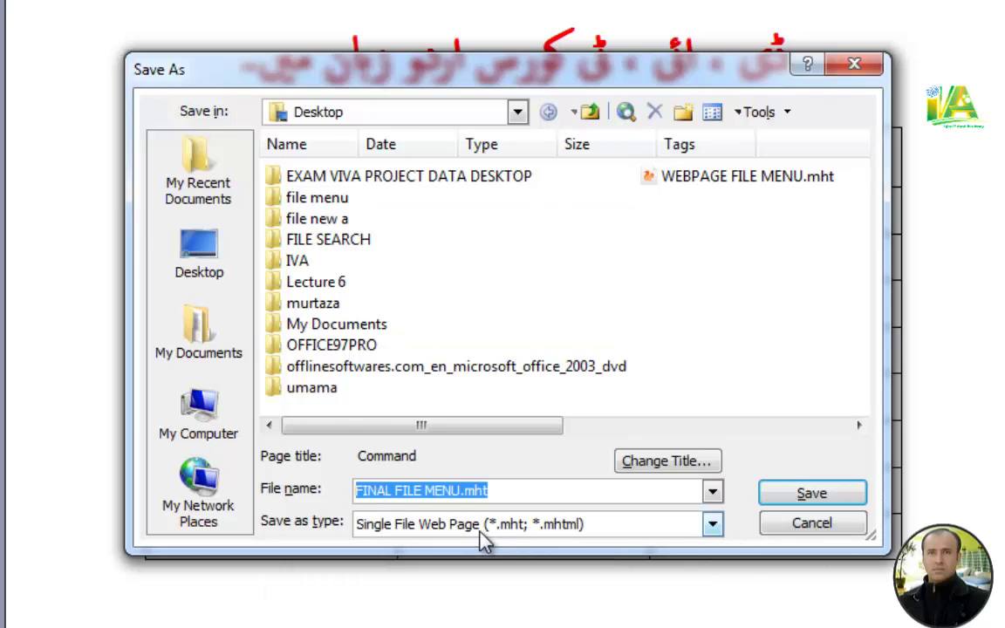
left_click(787, 526)
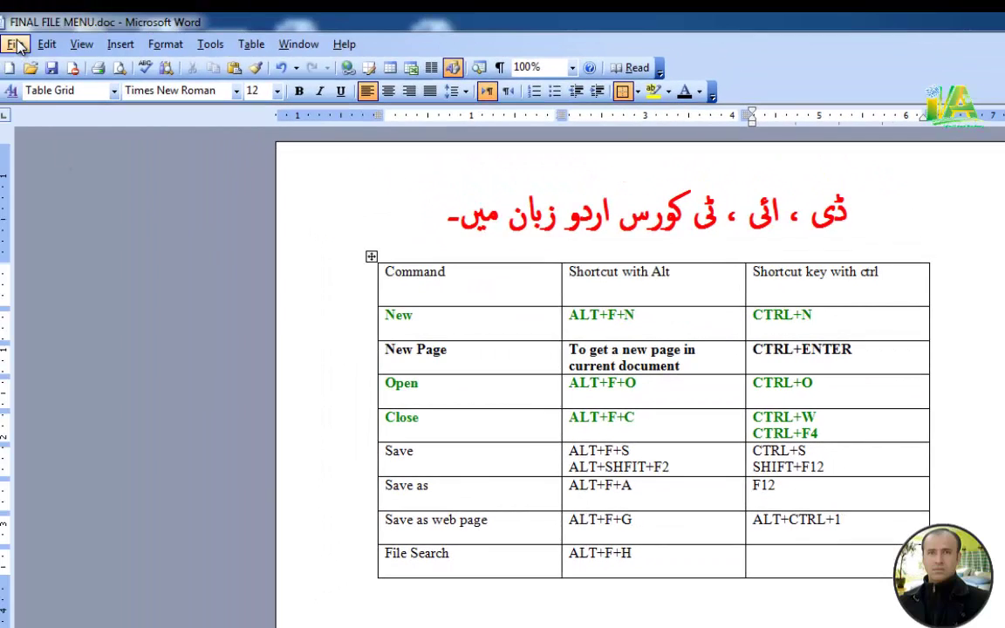
left_click(15, 44)
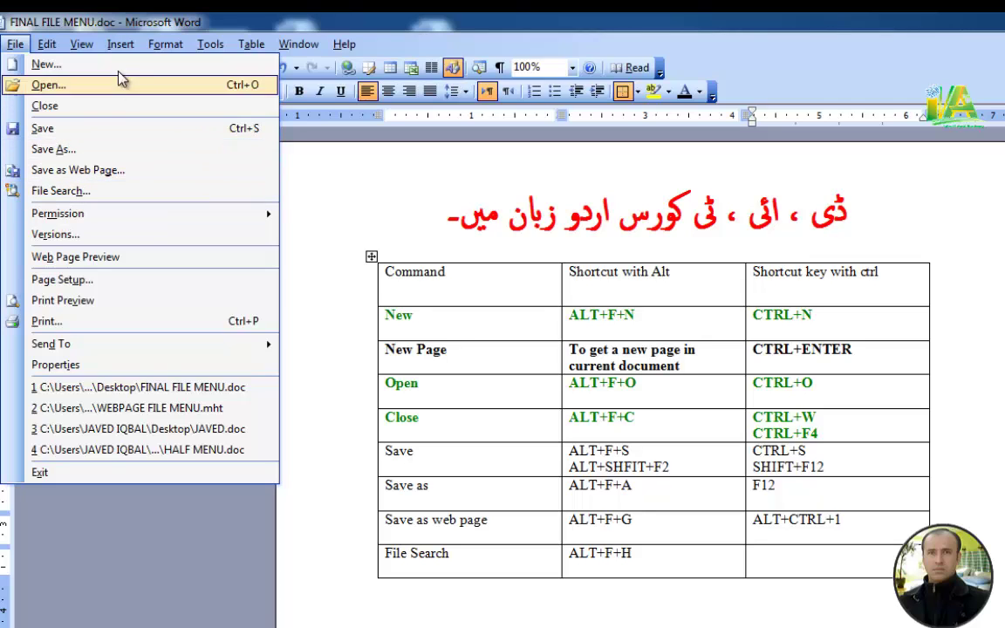
mouse_move(44, 44)
mouse_move(81, 44)
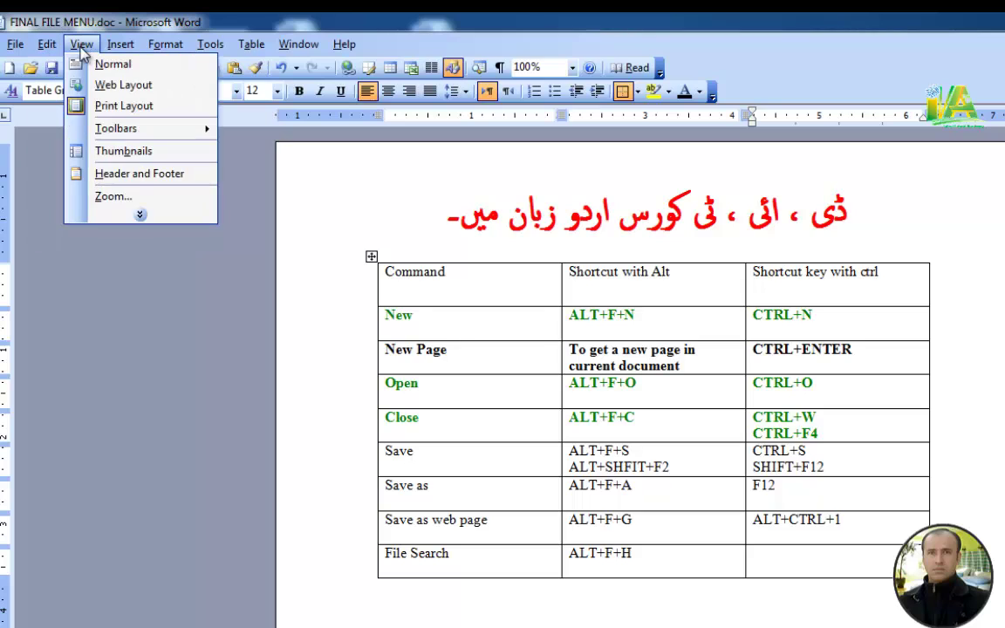
left_click(145, 218)
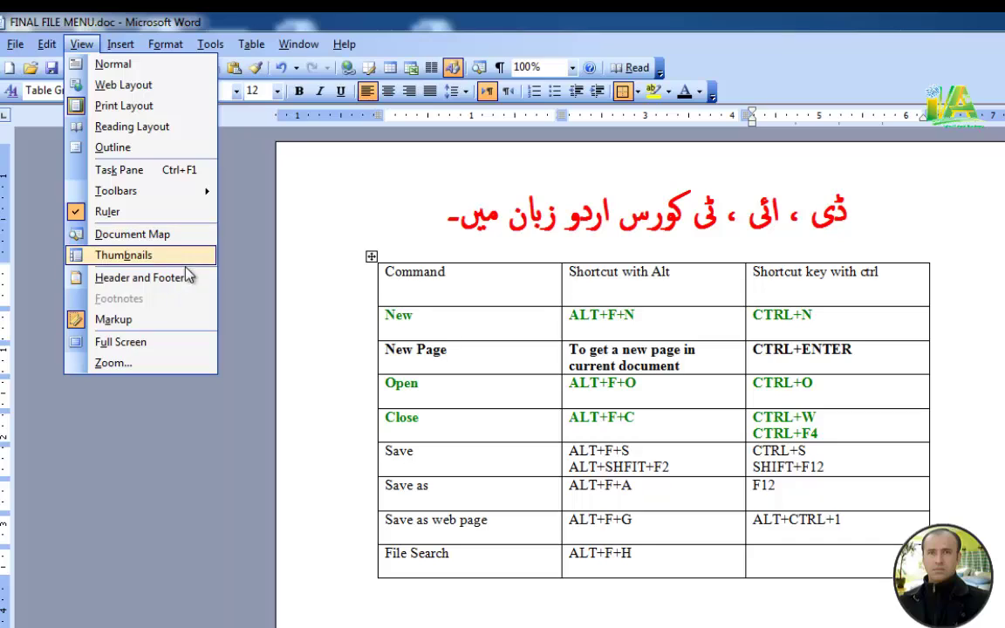
left_click(777, 571)
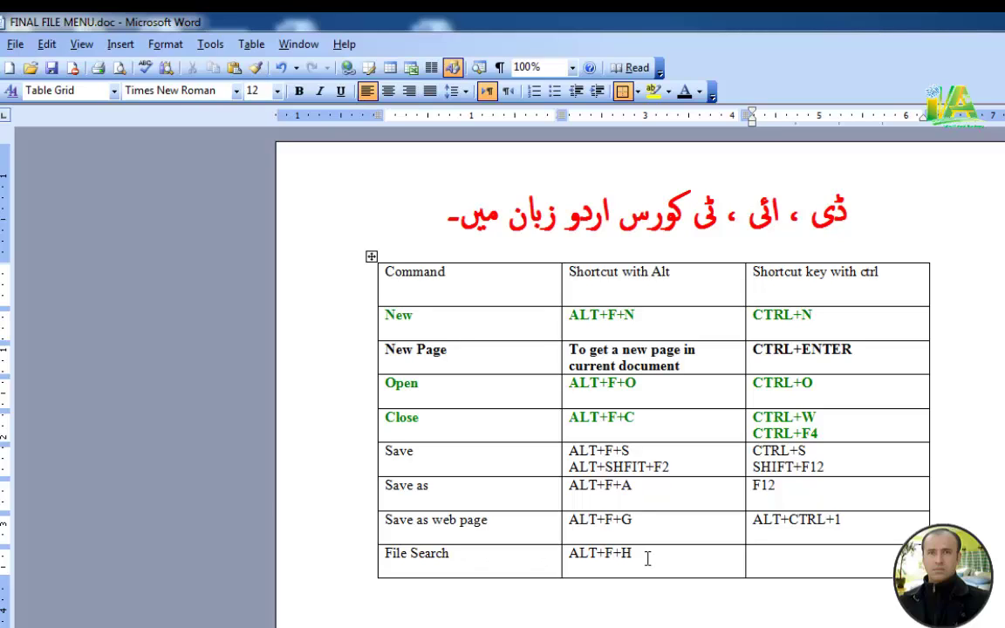
Step: Open the keyboard shortcut customization and look through the File category's commands for a file search command
left_click(80, 45)
mouse_move(128, 132)
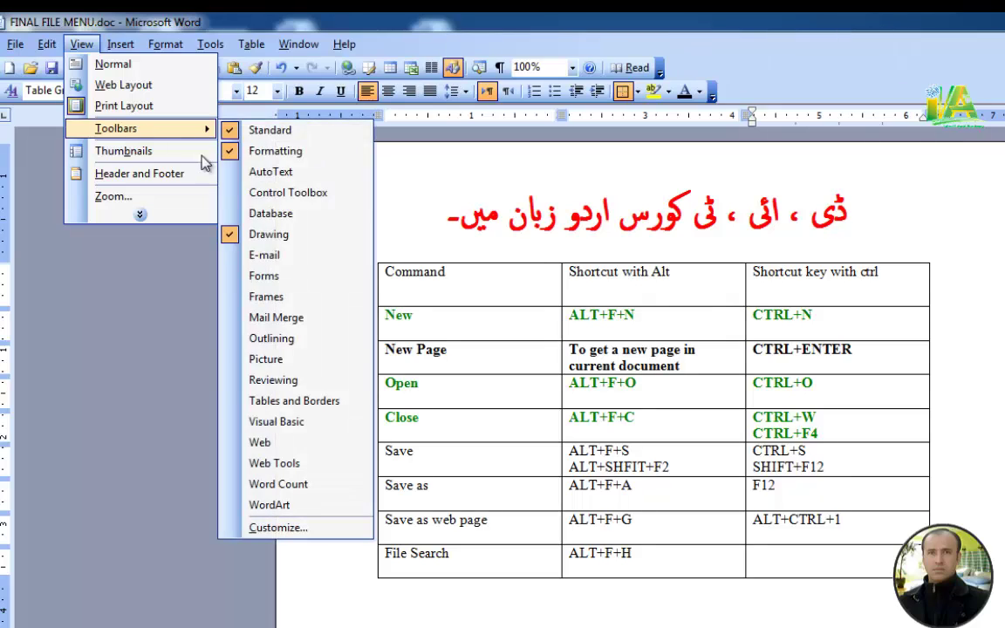
left_click(314, 529)
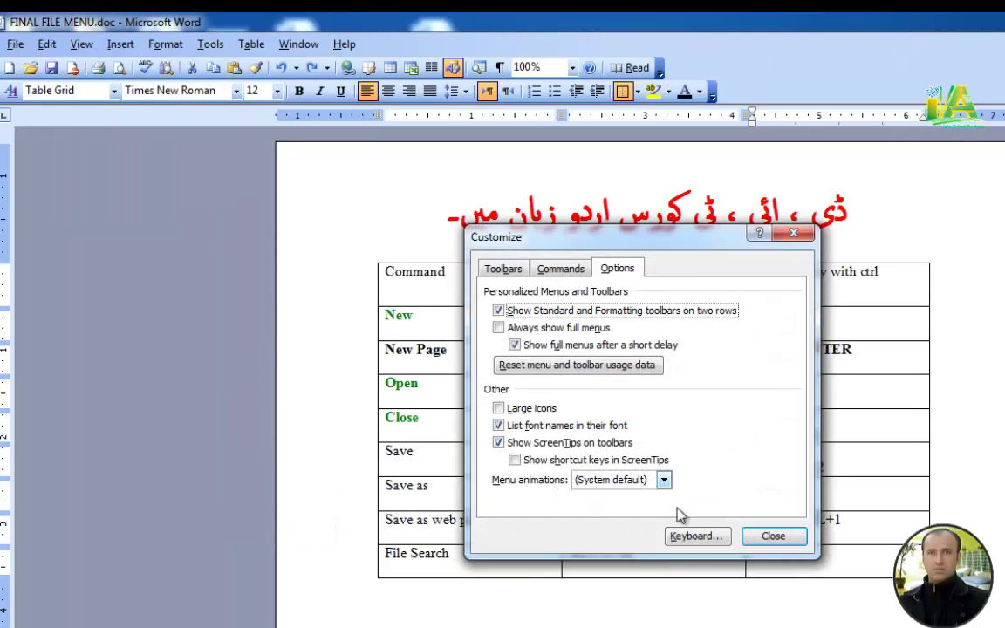
left_click(696, 537)
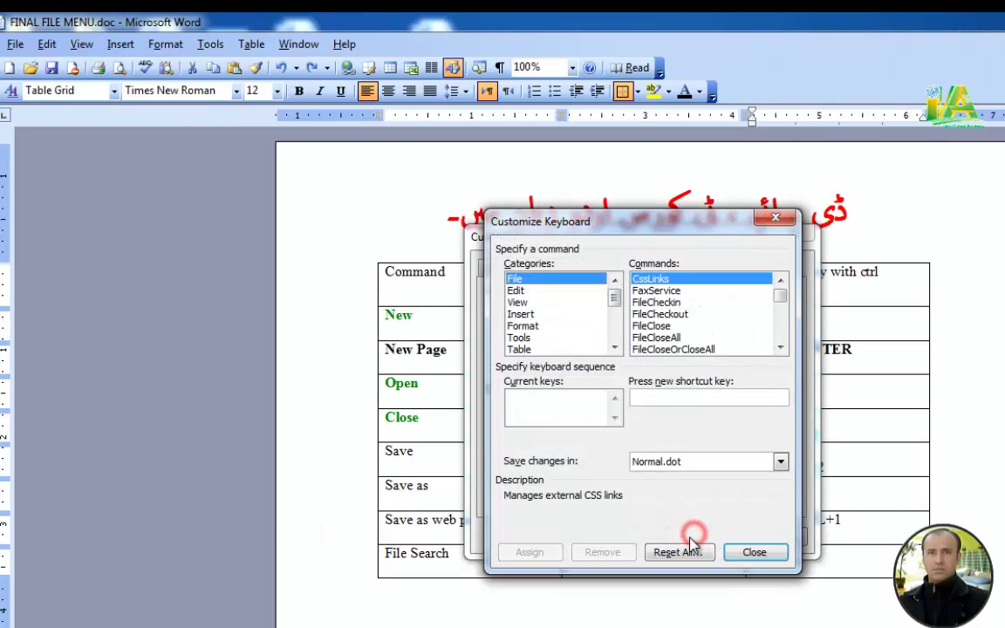
left_click(779, 348)
left_click(779, 348)
left_click(780, 348)
left_click(780, 348)
left_click(780, 348)
left_click(780, 348)
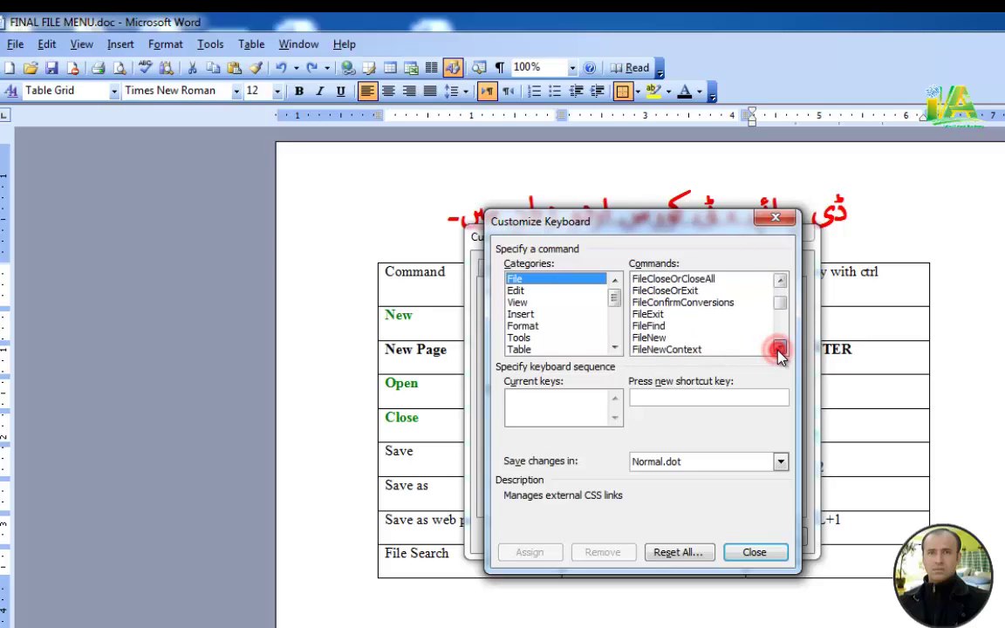
left_click(779, 349)
left_click(780, 349)
left_click(780, 348)
left_click(780, 349)
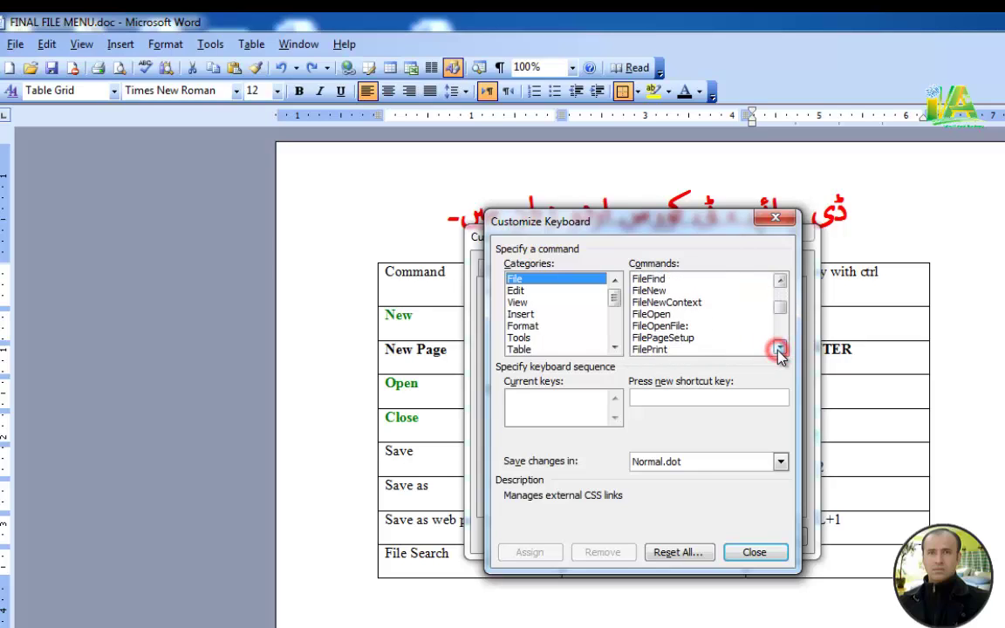
left_click(779, 349)
left_click(780, 349)
left_click(780, 349)
left_click(779, 349)
left_click(780, 348)
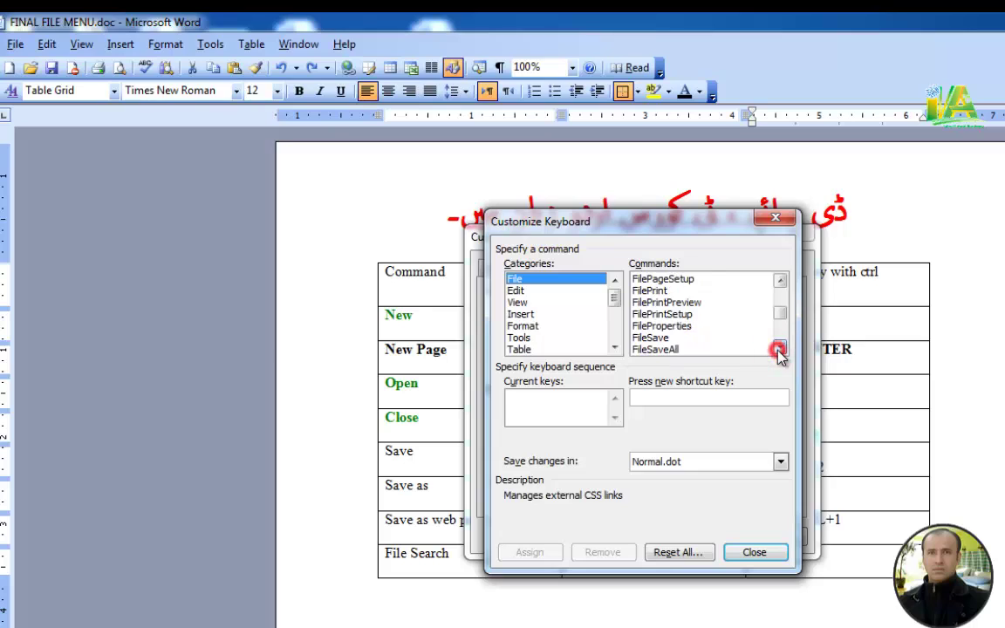
left_click(779, 349)
left_click(779, 349)
left_click(779, 349)
left_click(779, 349)
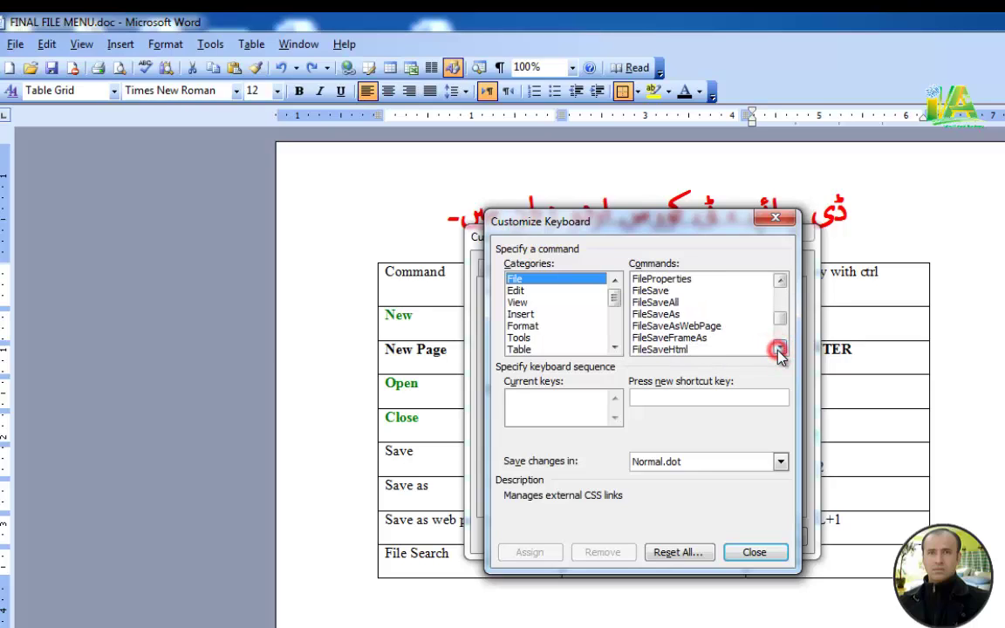
left_click(780, 348)
left_click(780, 349)
left_click(779, 349)
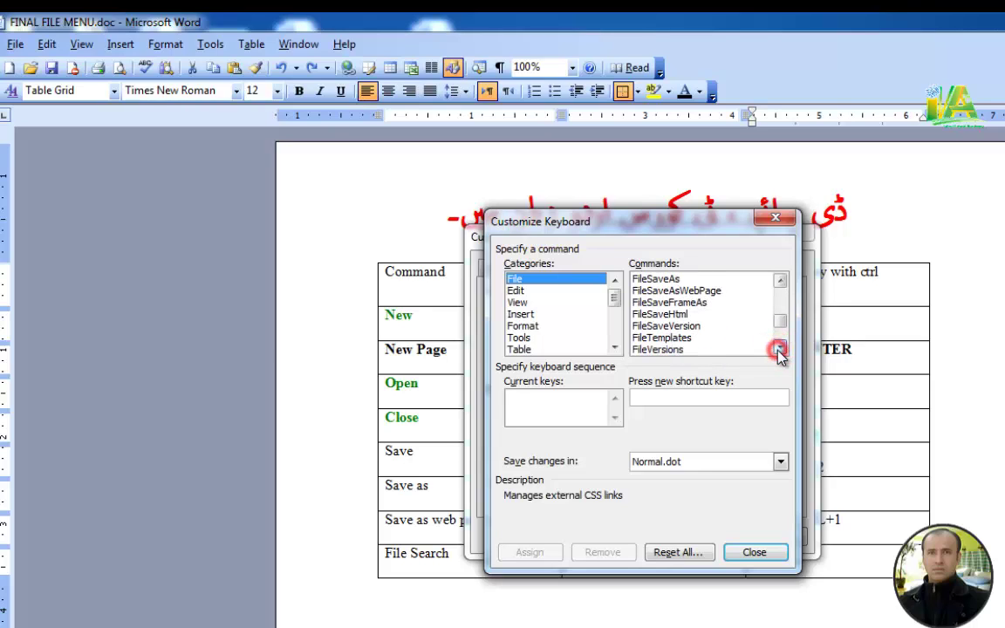
left_click(780, 349)
left_click(780, 349)
left_click(780, 349)
left_click(779, 349)
left_click(780, 348)
left_click(780, 348)
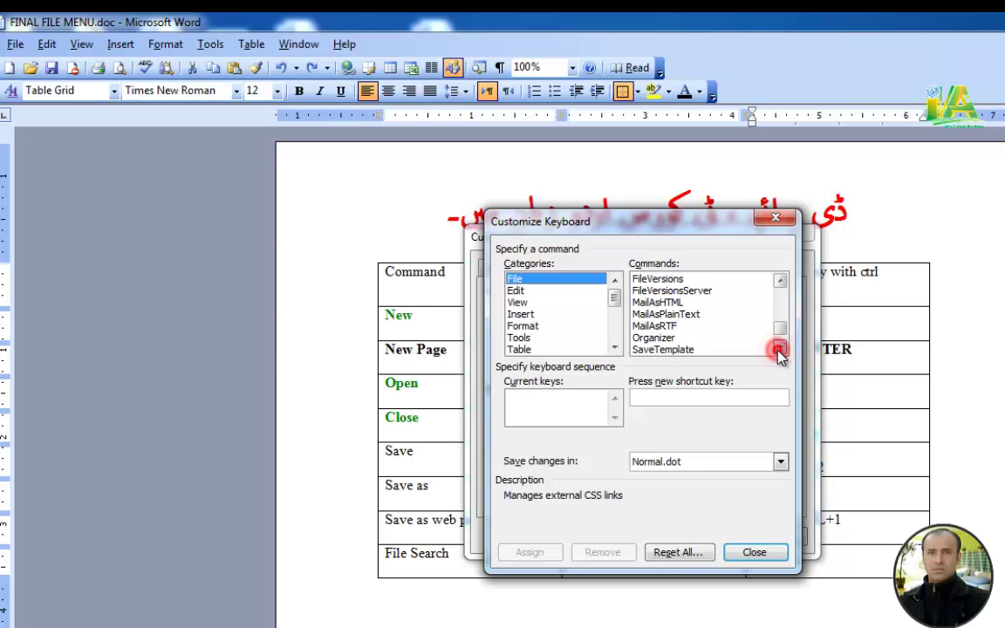
left_click(779, 349)
left_click(780, 348)
left_click(780, 349)
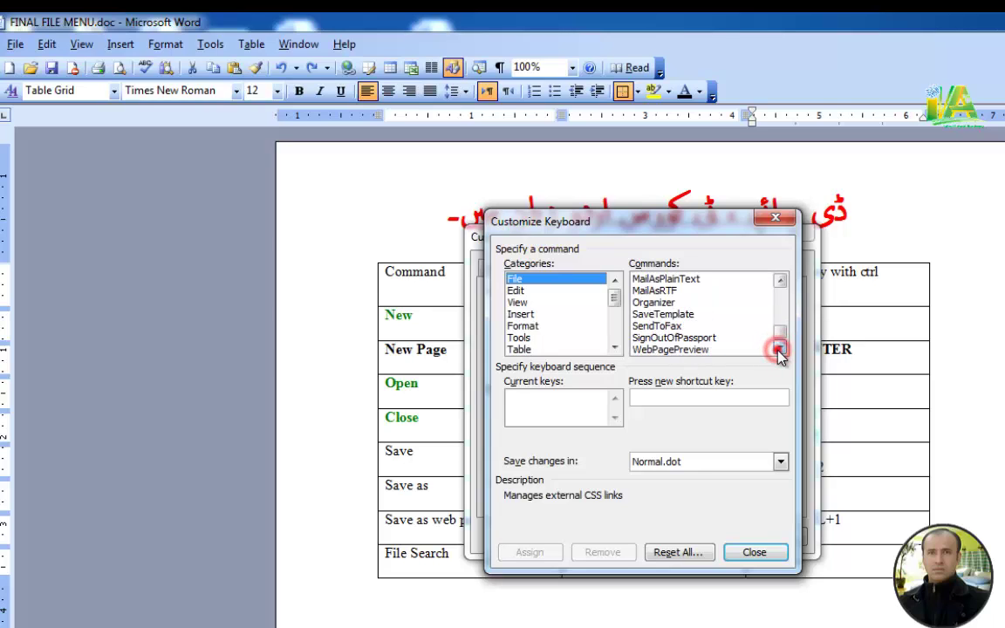
left_click_drag(779, 332, 775, 304)
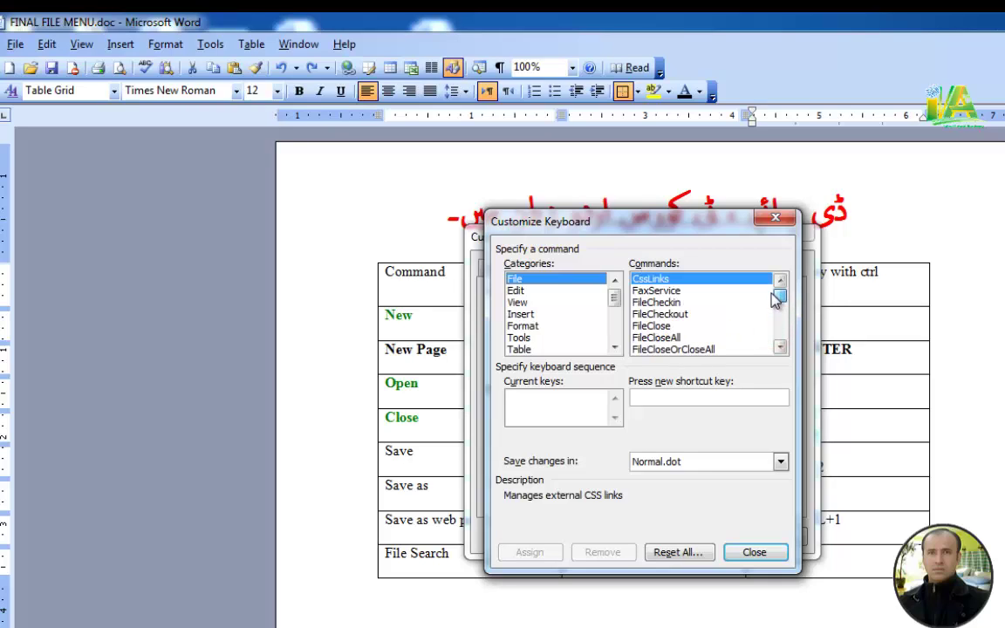
Step: Check the description and current keys of each File command from FaxService to WebPagePreview, and close the customization dialogs
left_click(668, 293)
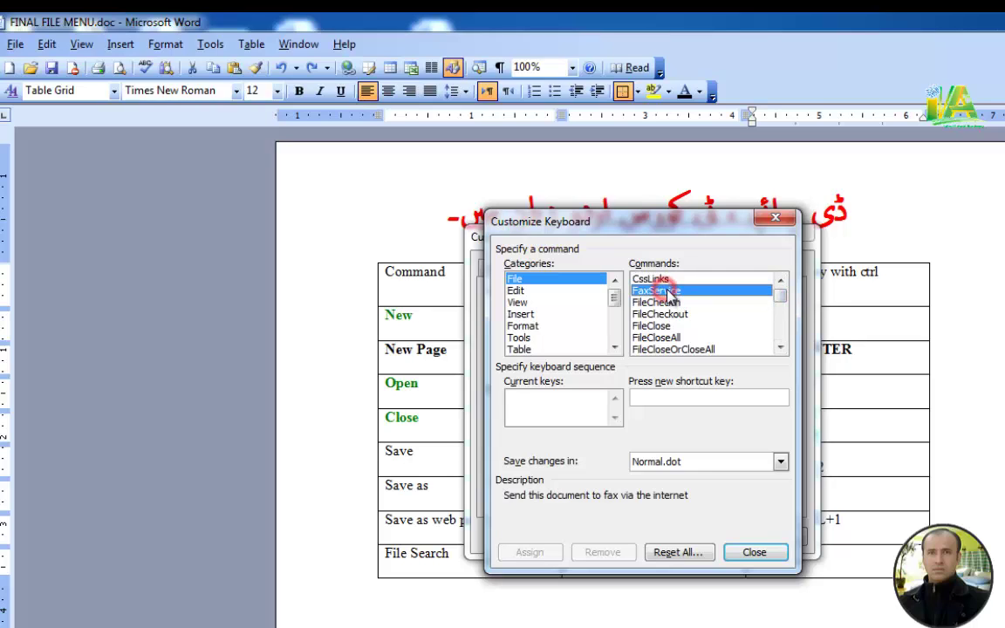
left_click(667, 280)
left_click(678, 289)
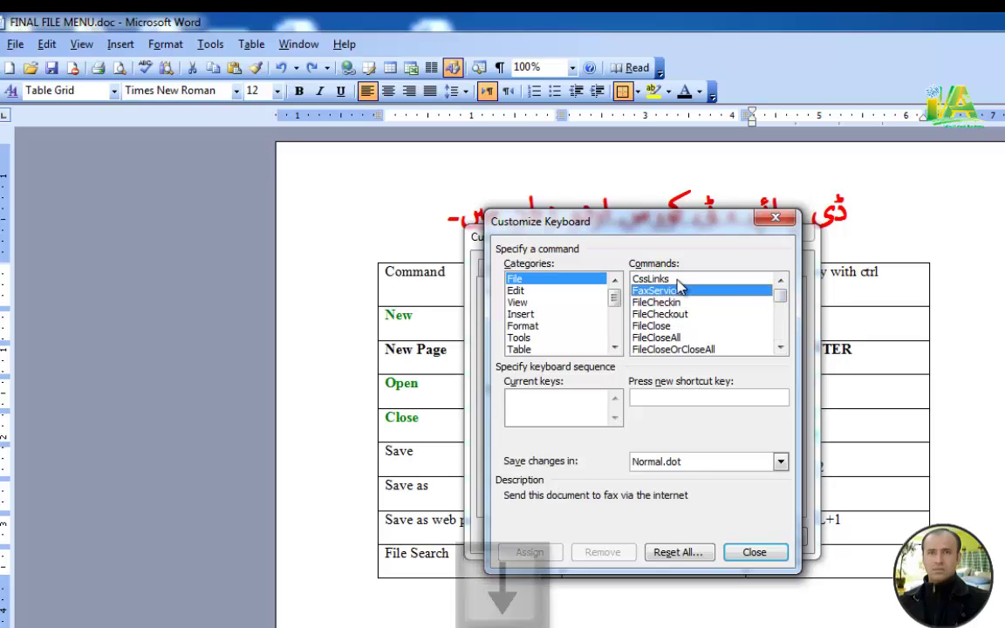
key("Down")
key("Down")
key("Down")
key("Down")
key("Down")
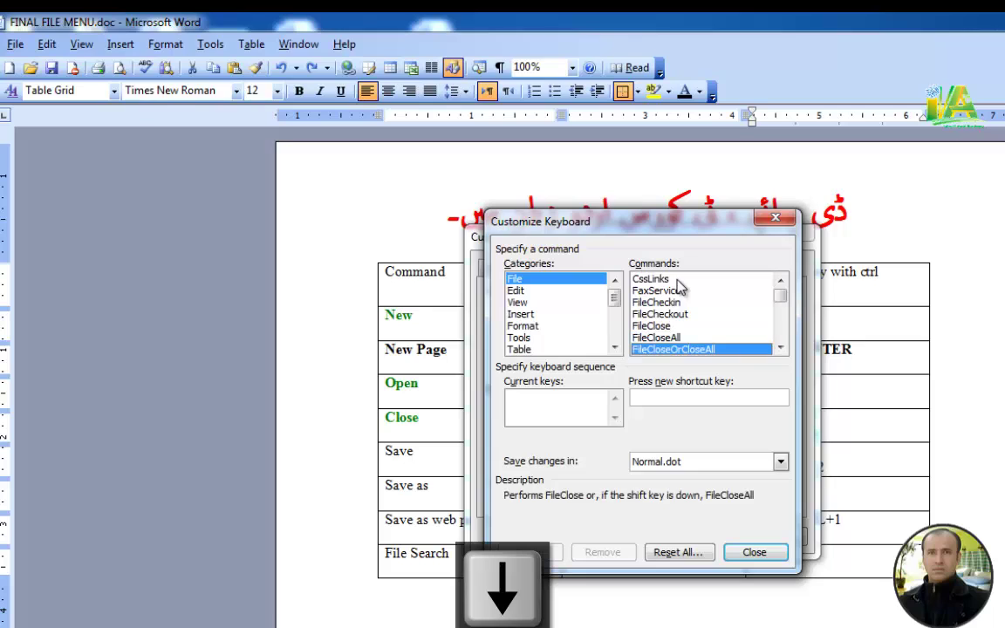
key("Down")
key("Down")
key("Down")
key("Down")
key("Down")
key("Down")
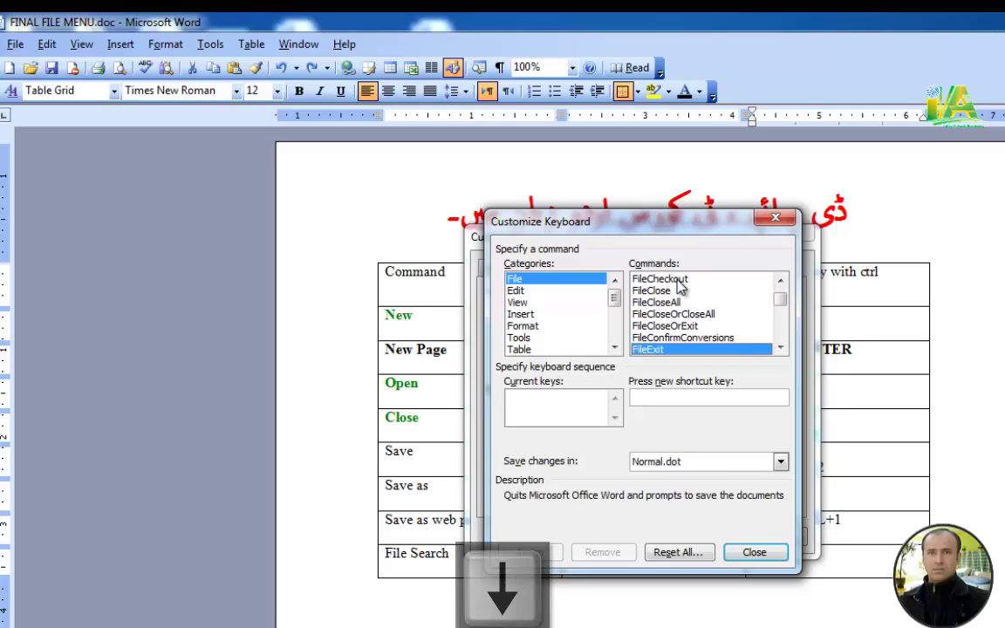
key("Down")
key("Down")
key("Down")
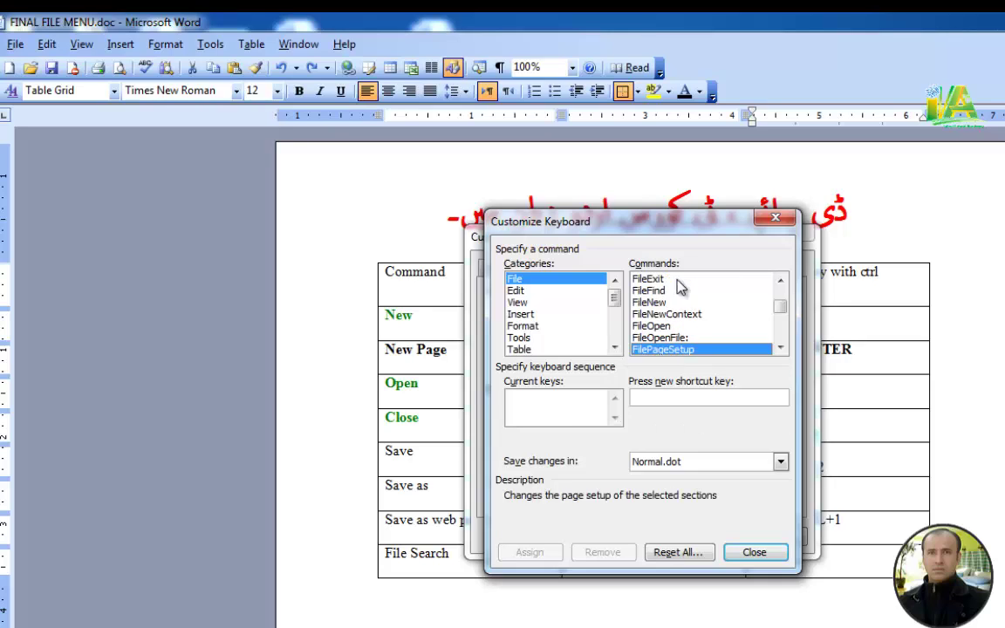
key("Down")
key("Down")
key("Down")
key("Down")
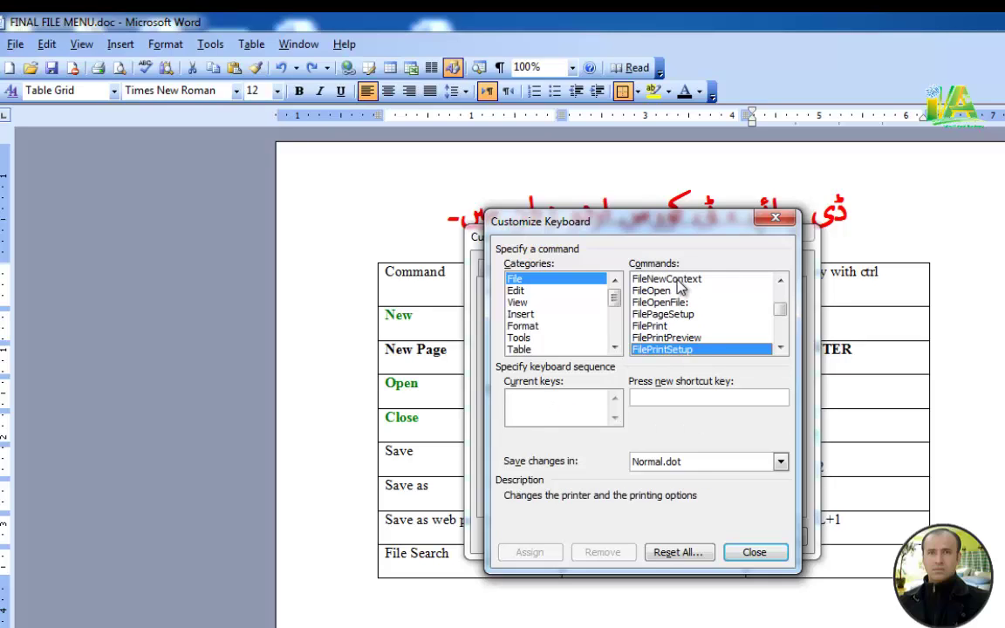
key("Down")
key("Down")
key("Down")
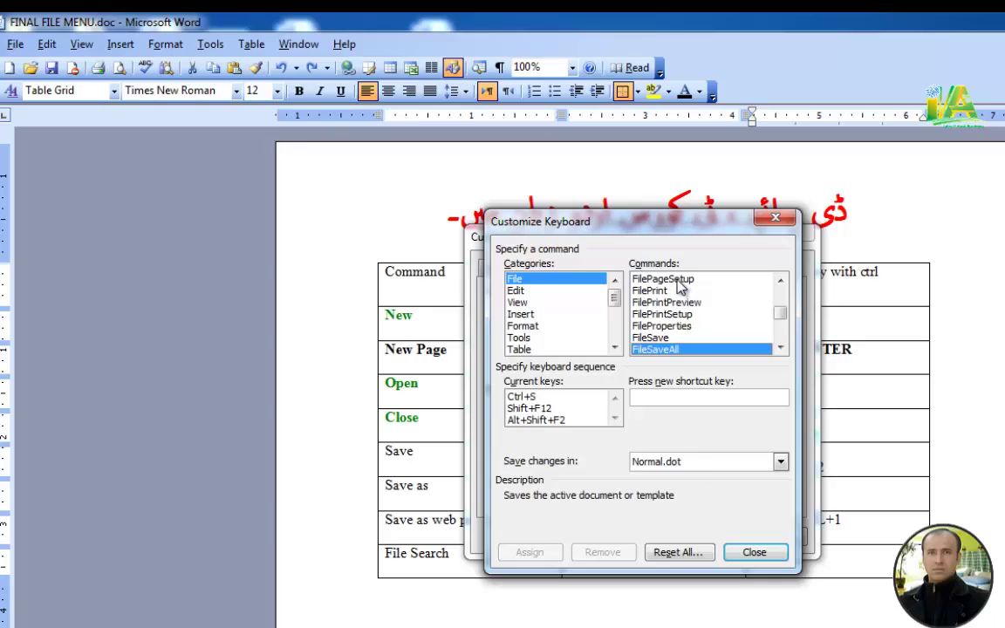
key("Down")
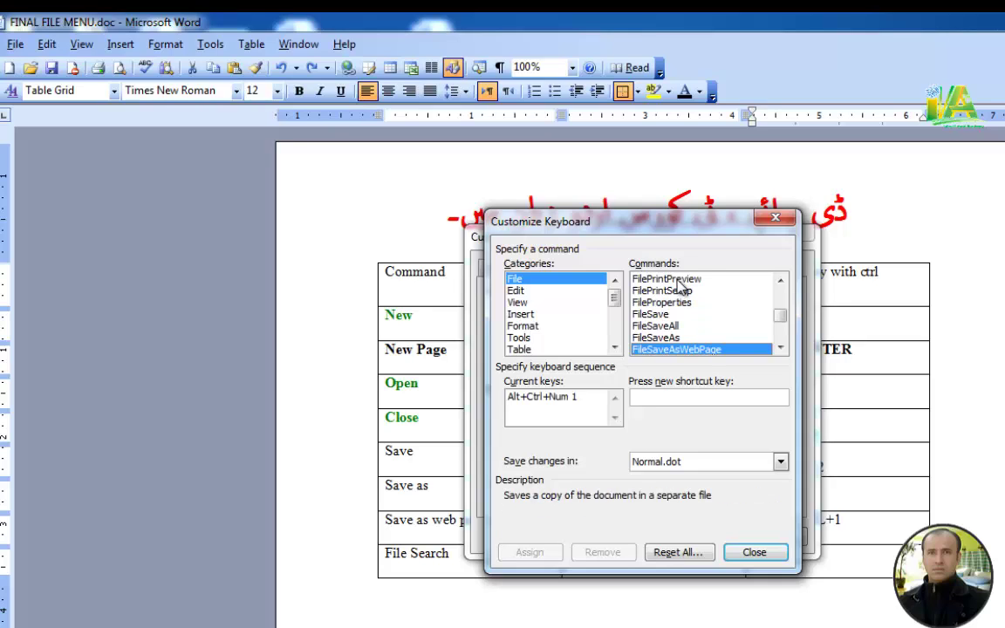
key("Down")
key("Down")
key("Down")
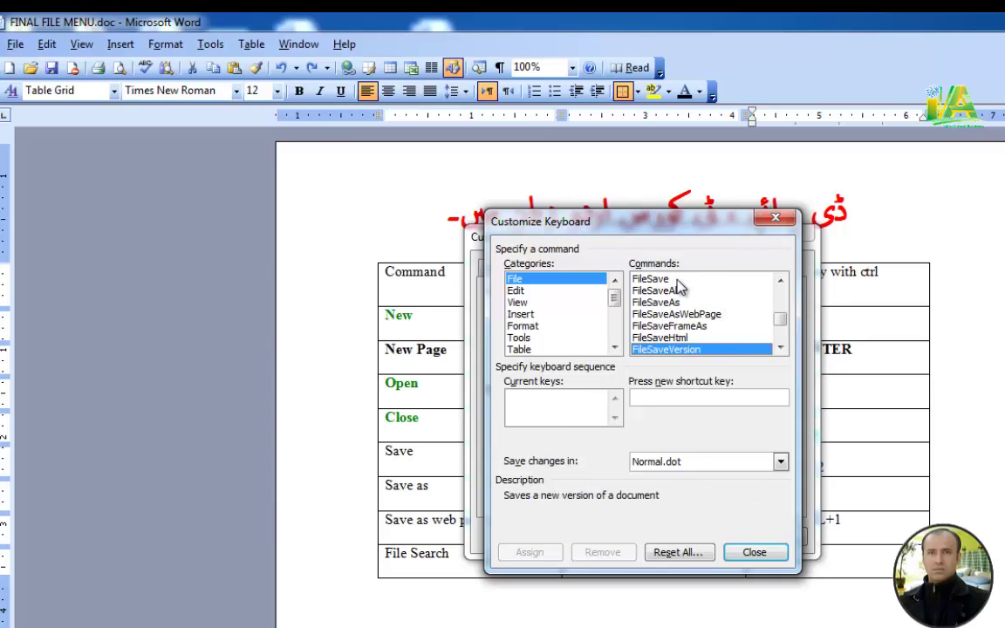
key("Down")
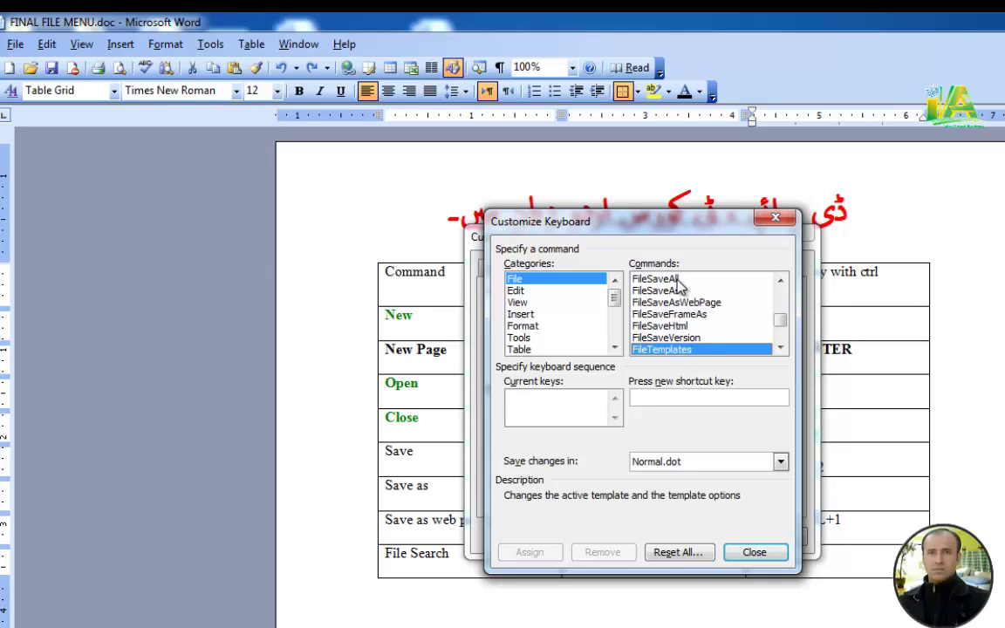
key("Down")
key("Down")
key("Down")
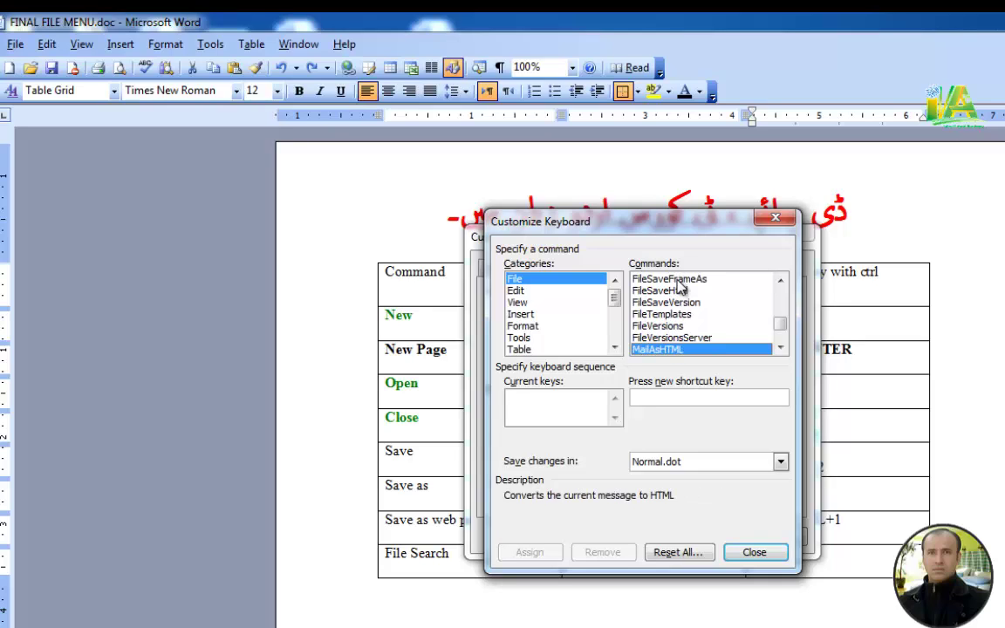
key("Down")
key("Down")
key("Down")
key("Down")
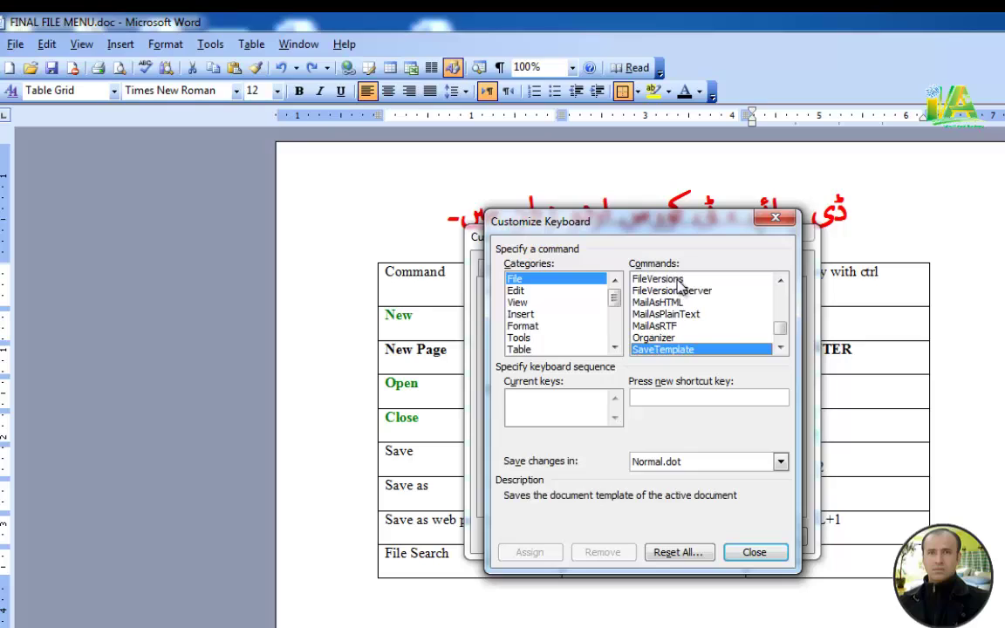
key("Down")
key("Down")
key("Down")
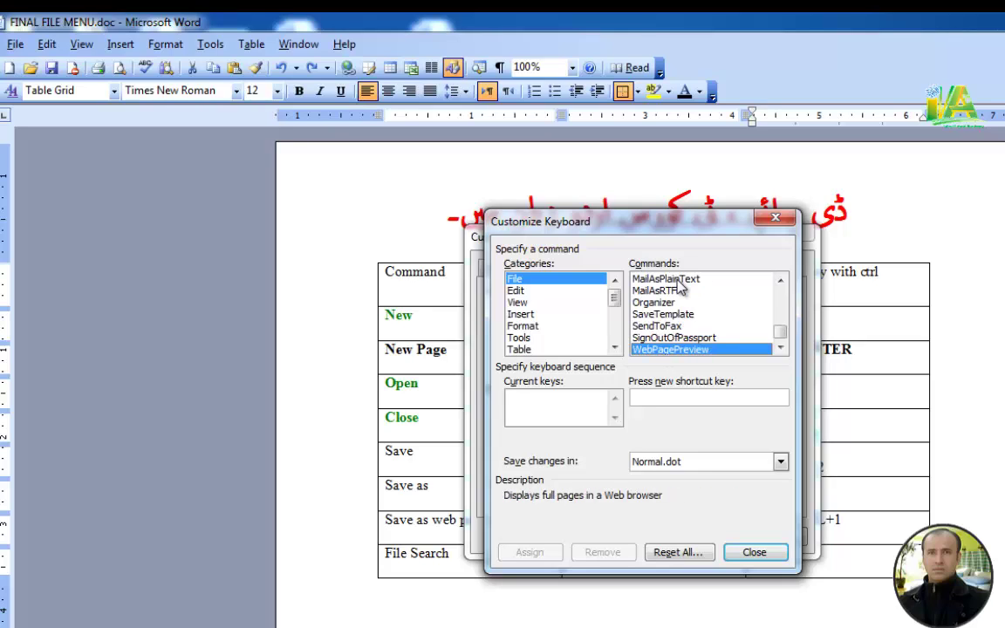
left_click(766, 558)
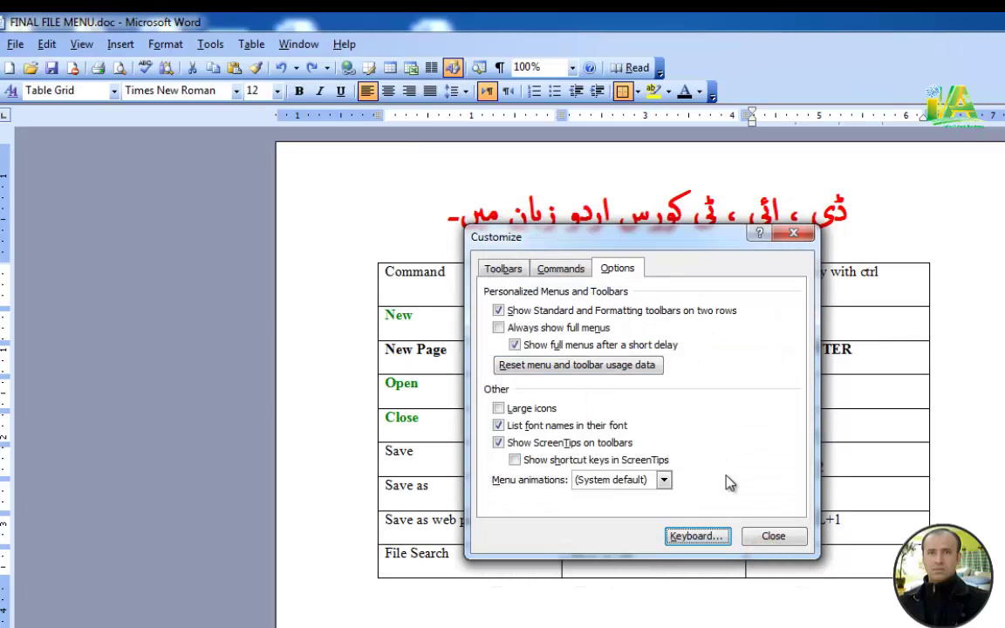
left_click(770, 536)
Step: Test the File Search shortcut ALT+F+H, view the search location and file type choices, and close the search pane
left_click(640, 553)
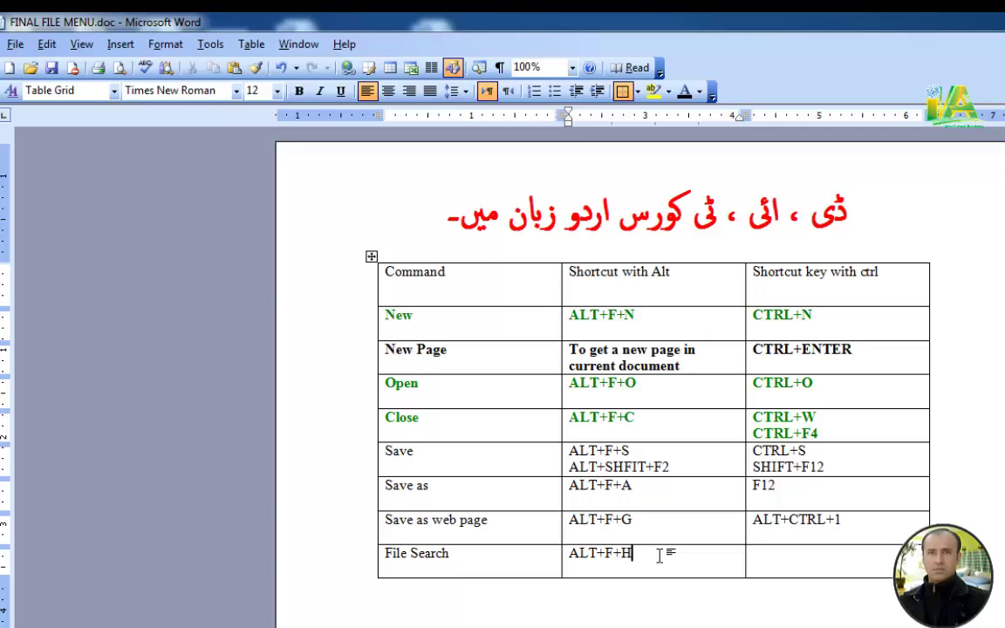
key("alt+f")
key("h")
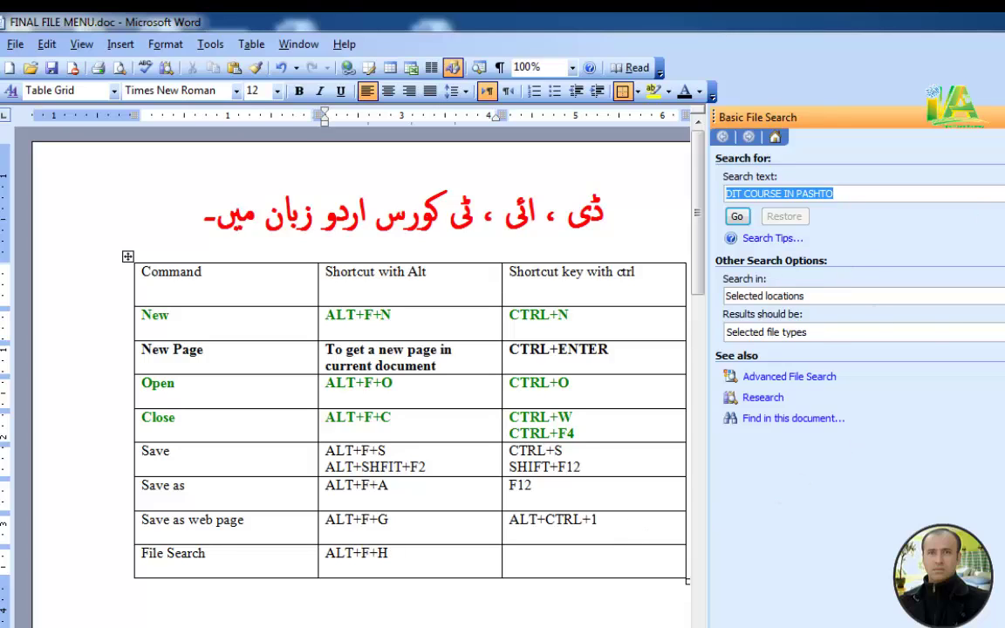
left_click(1000, 296)
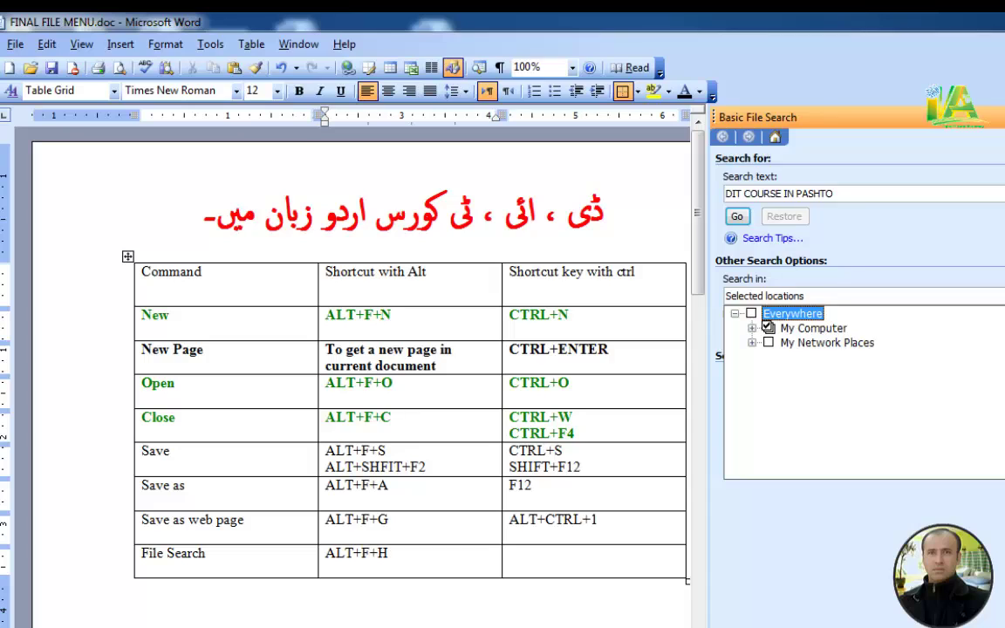
left_click(1000, 297)
left_click(1001, 333)
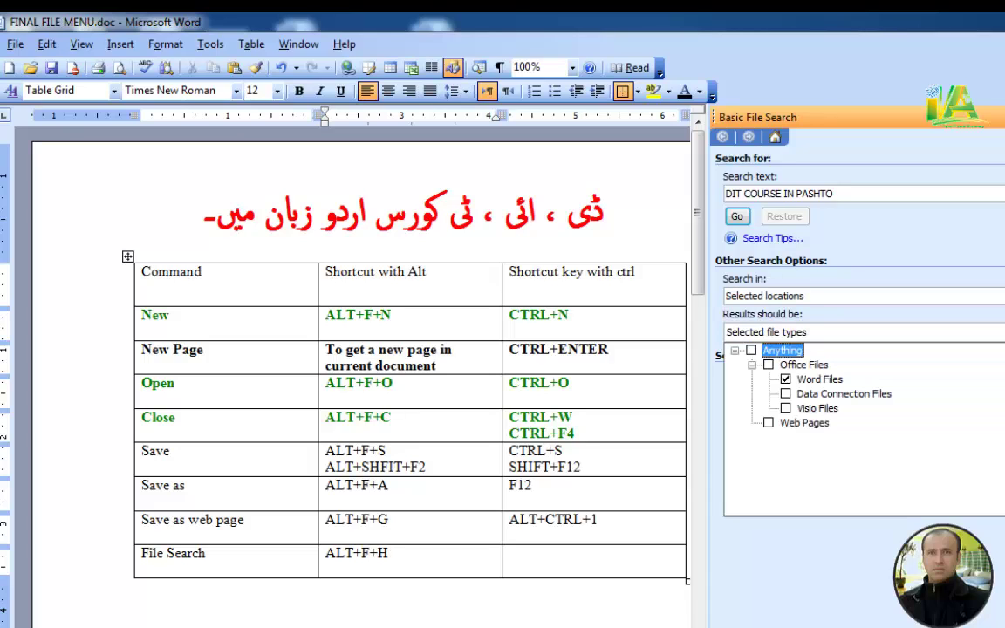
left_click(1000, 332)
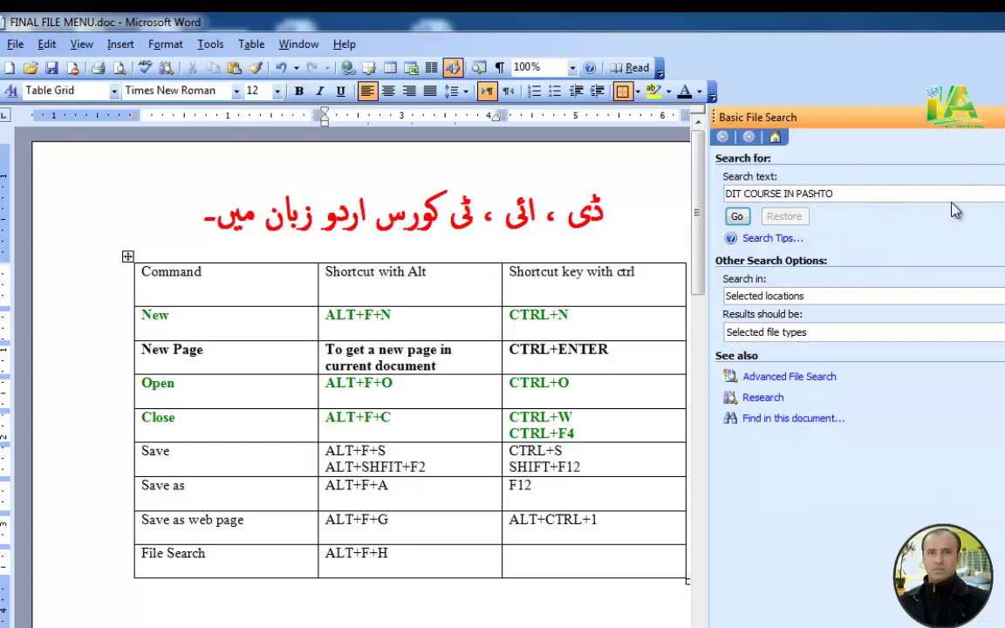
left_click(1001, 117)
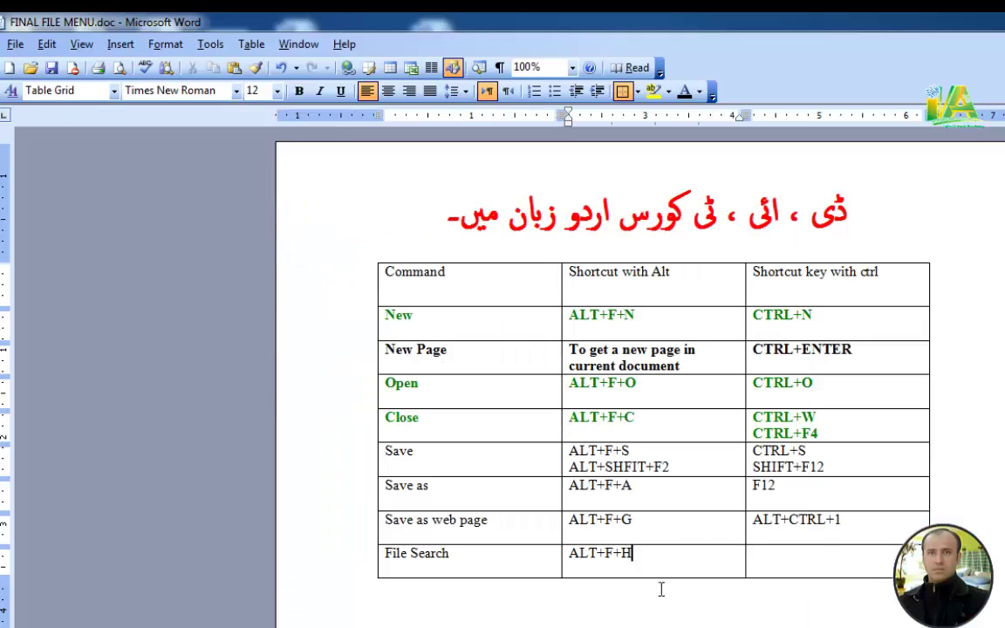
Step: Add a row below File Search and enter the command name Permission in its first cell, correcting the spelling
left_click(814, 560)
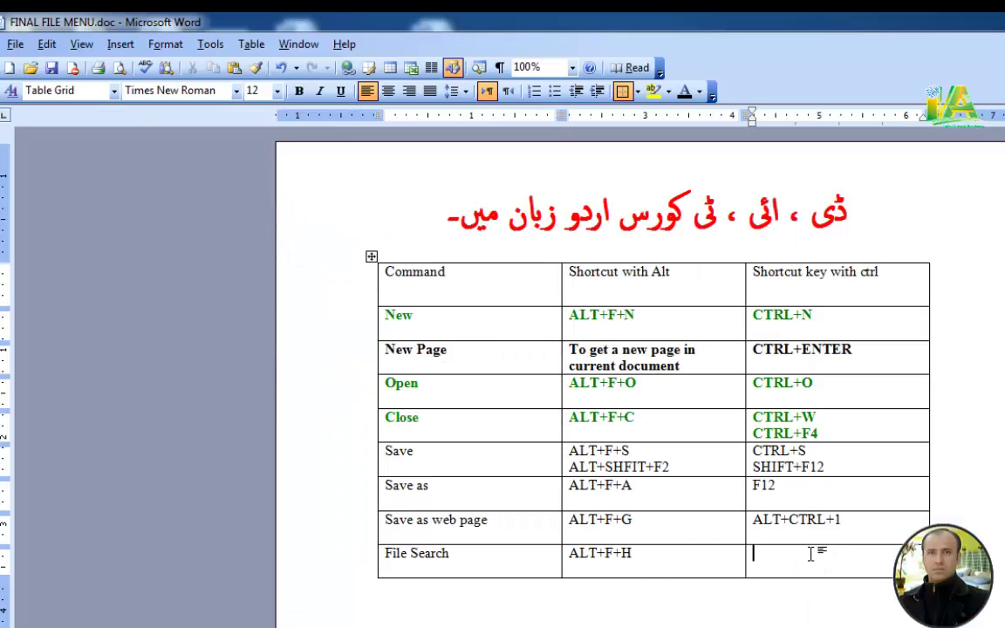
key("Tab")
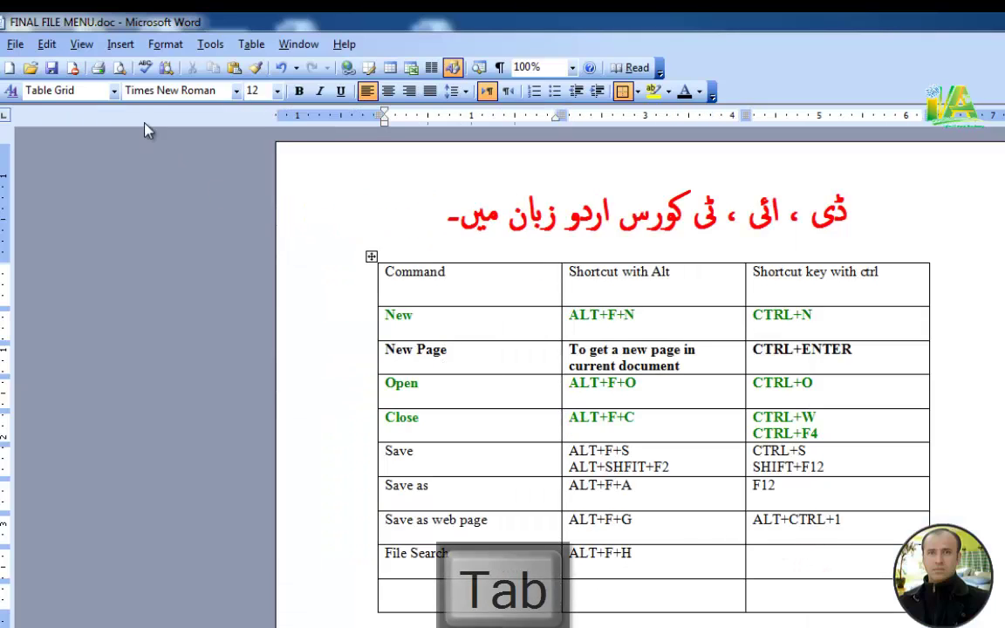
left_click(15, 43)
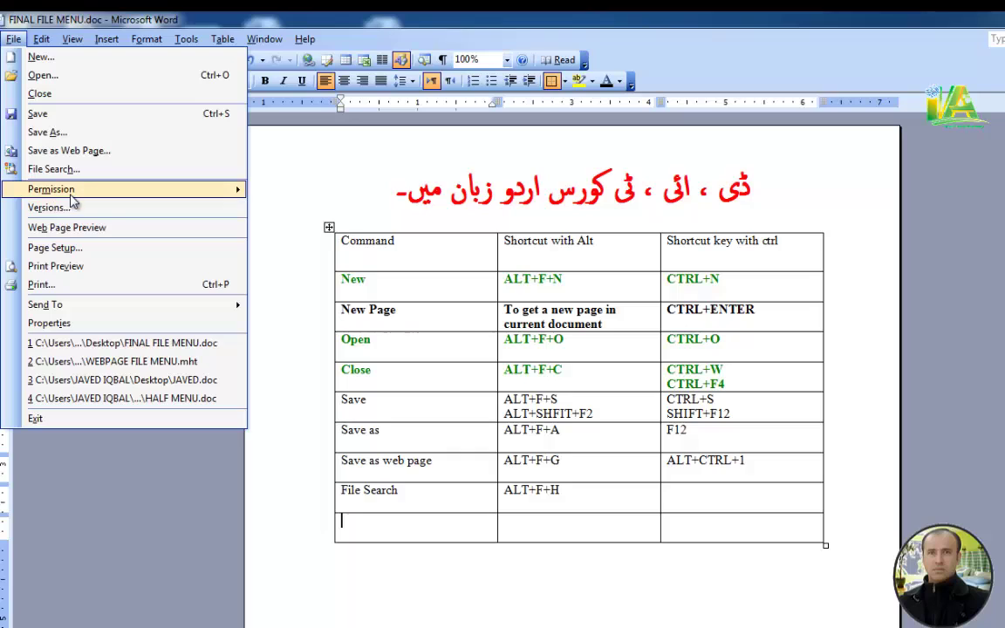
mouse_move(74, 201)
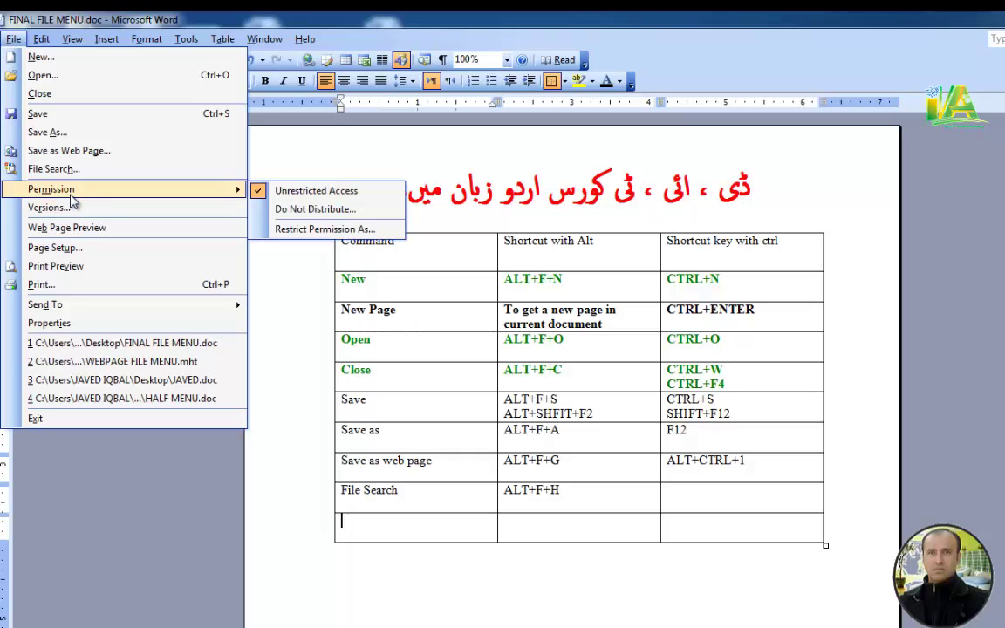
left_click(437, 531)
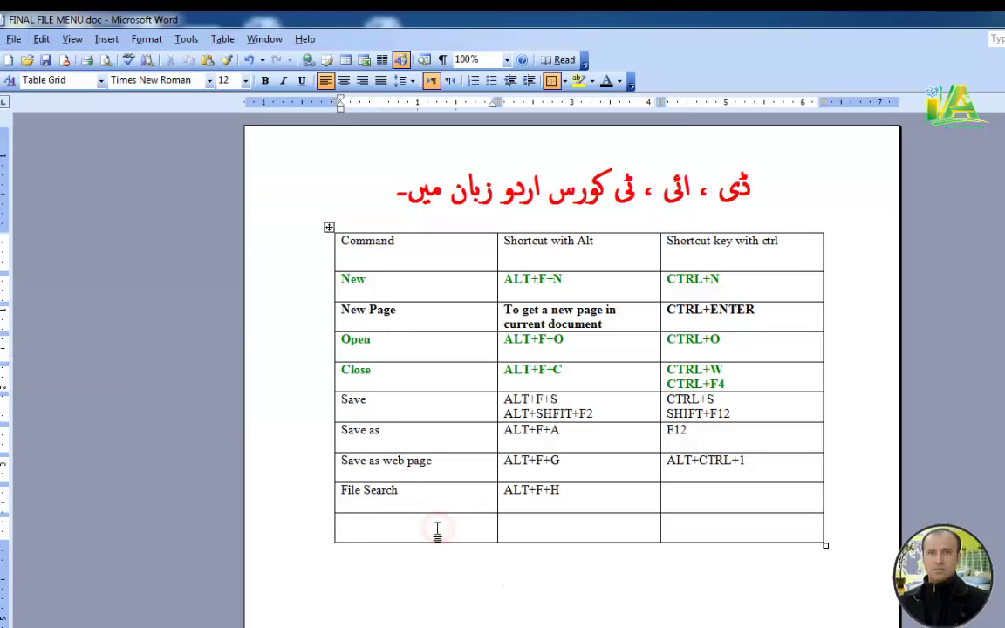
type("PER")
type("ermission")
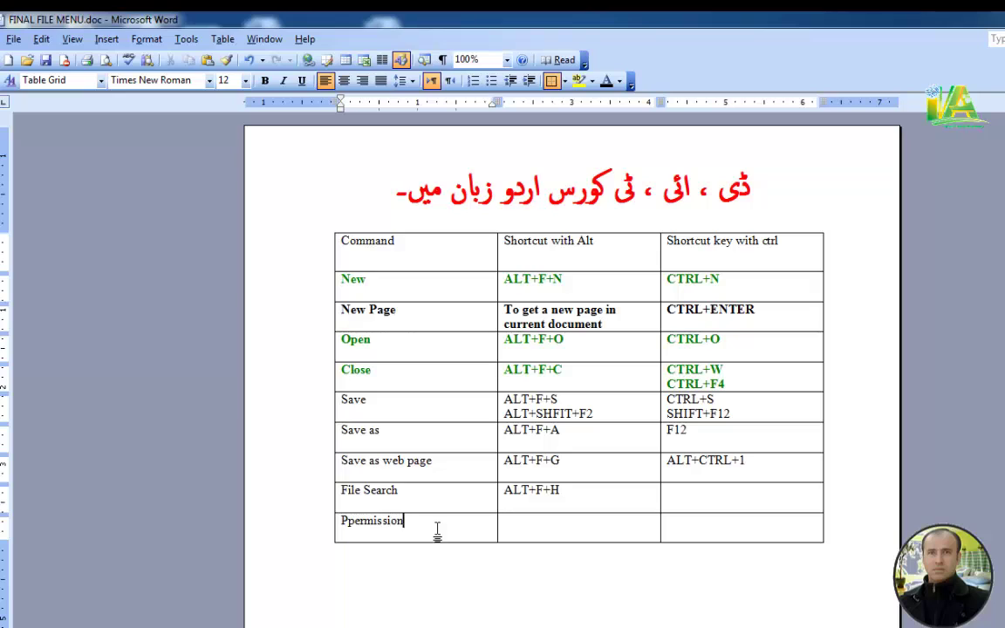
right_click(366, 521)
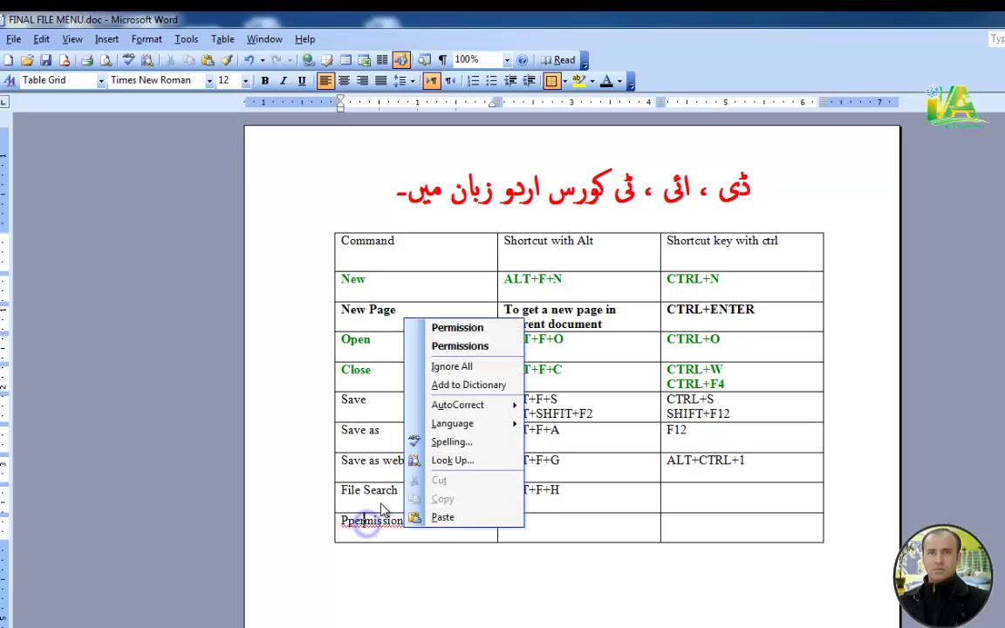
left_click(466, 325)
Step: Enter ALT+F+M as the Alt shortcut for Permission and test that shortcut
left_click(545, 527)
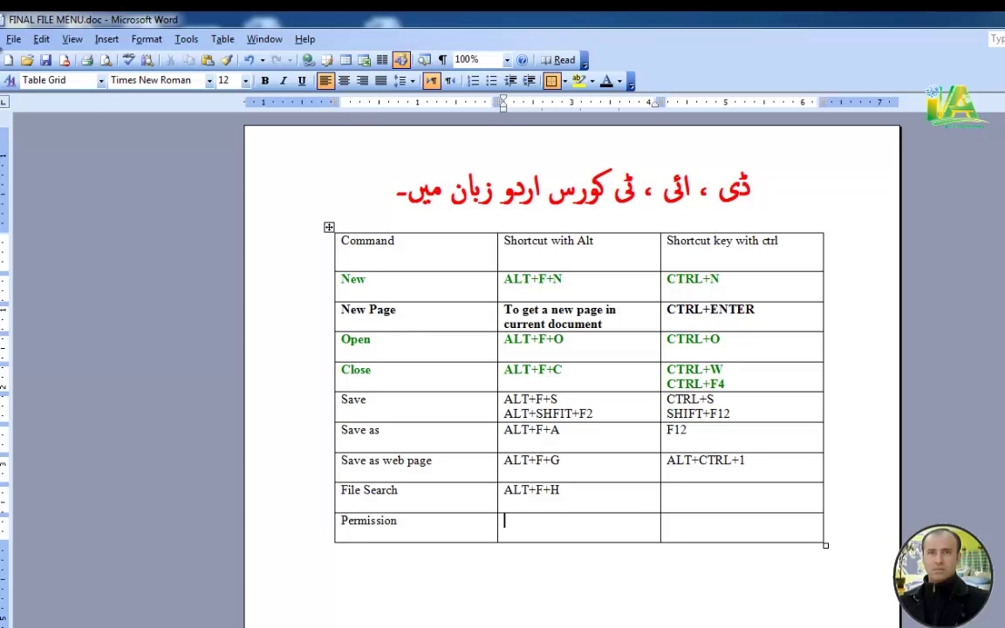
left_click(13, 40)
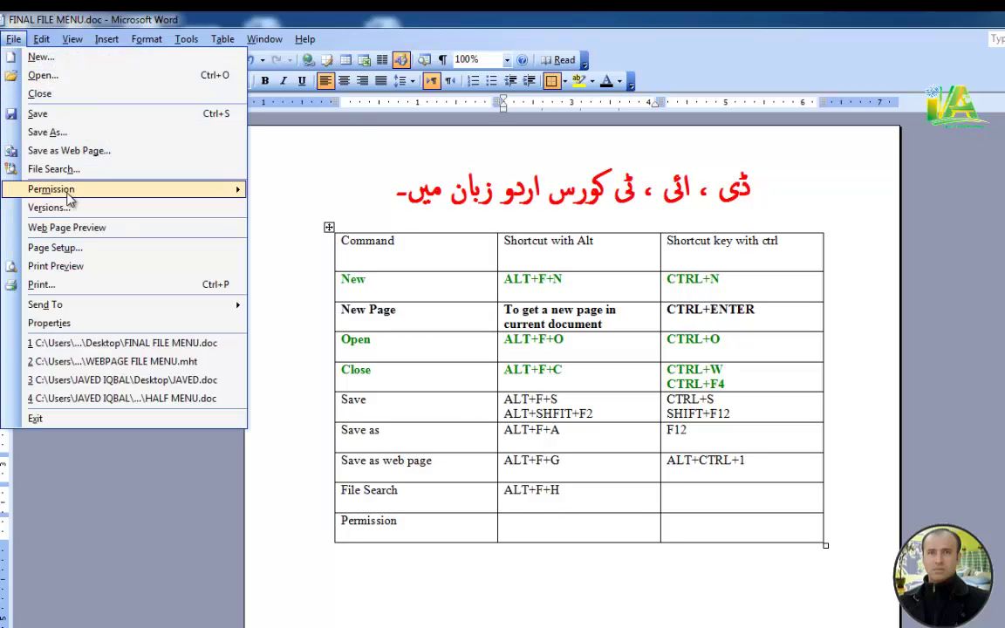
left_click(546, 521)
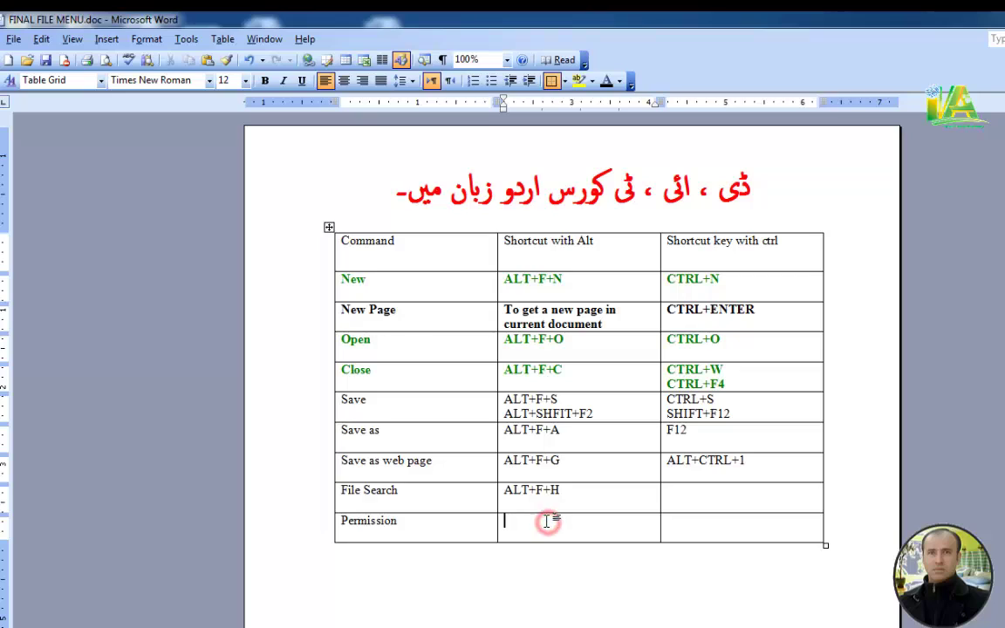
type("LT+F+M")
key("alt+f")
key("m")
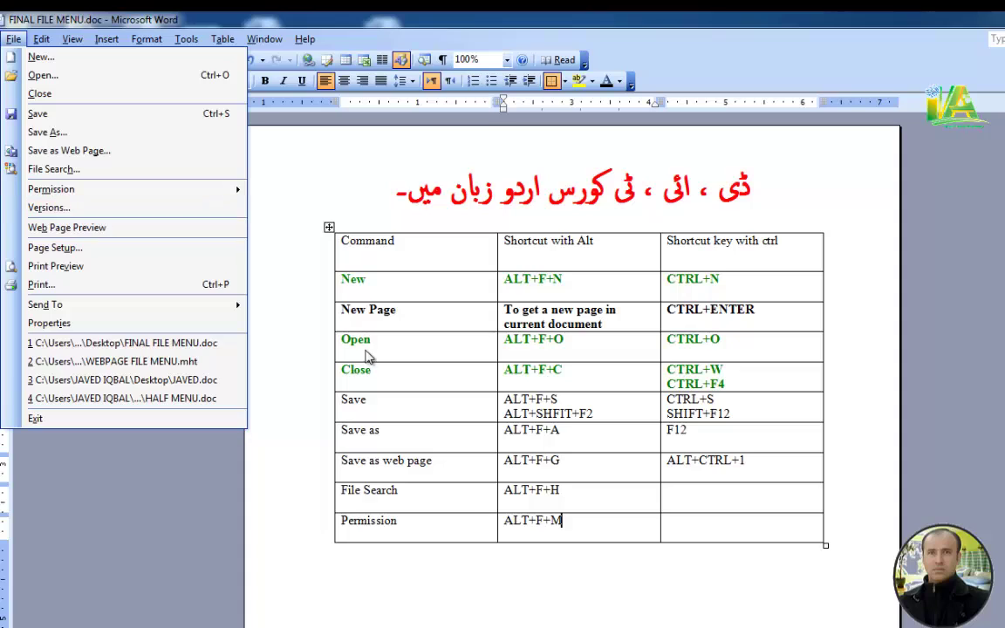
Step: Add a row below Permission and enter the command name Versions in its first cell
left_click(687, 538)
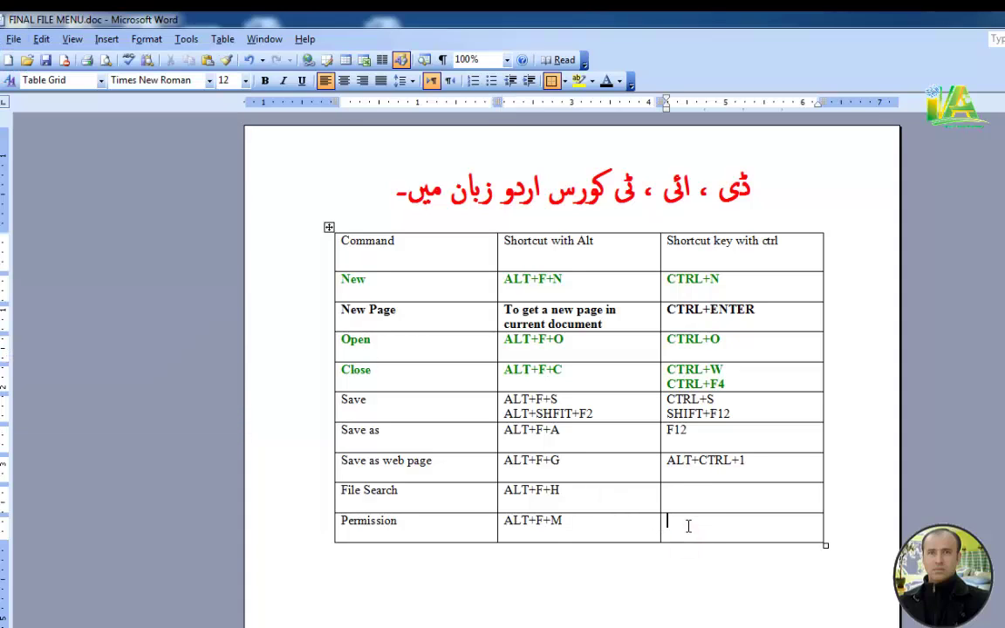
key("Tab")
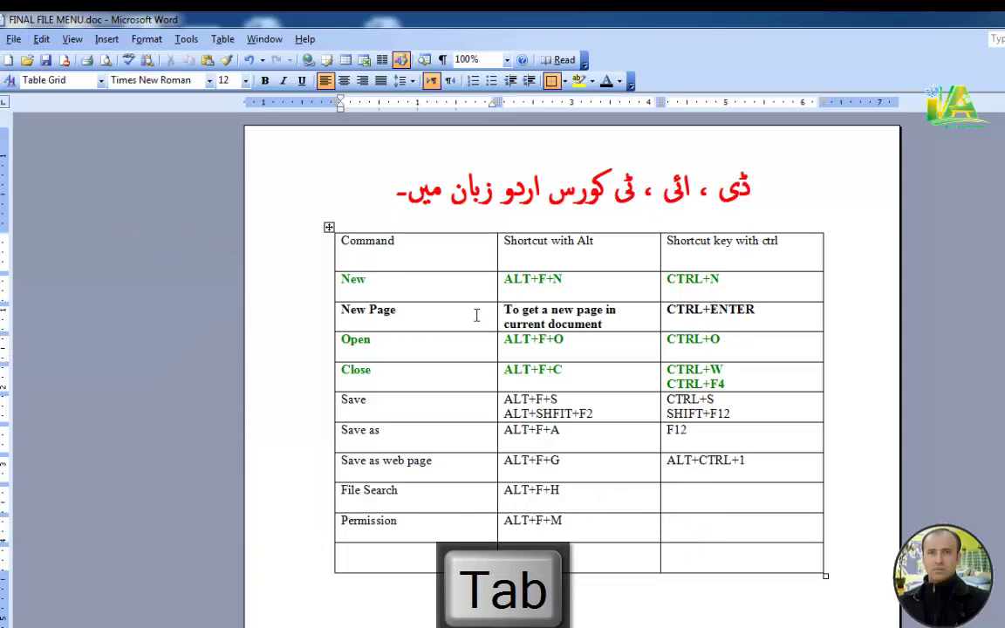
left_click(14, 39)
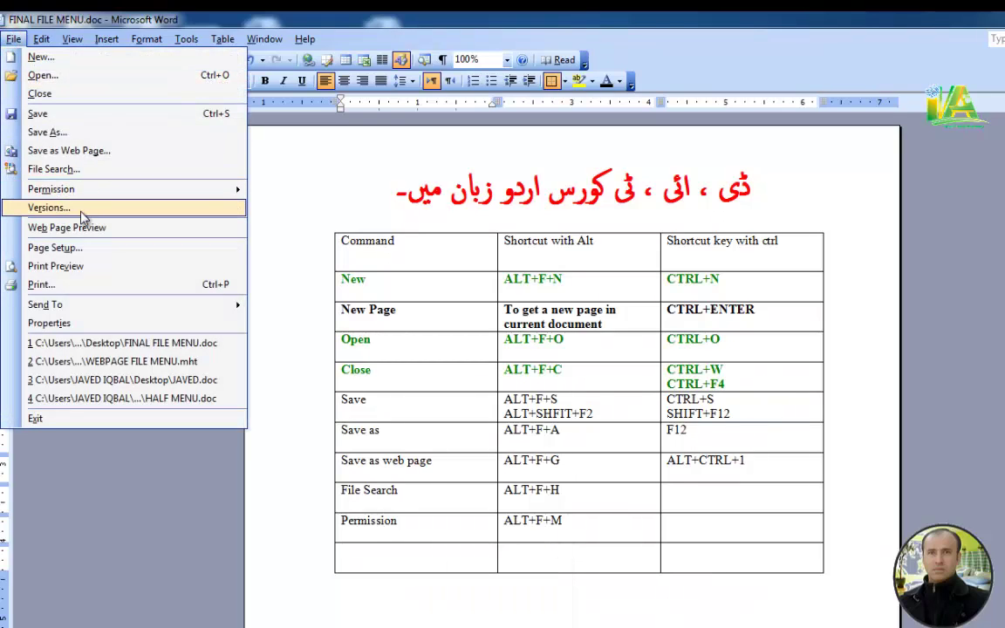
left_click(438, 558)
type("V")
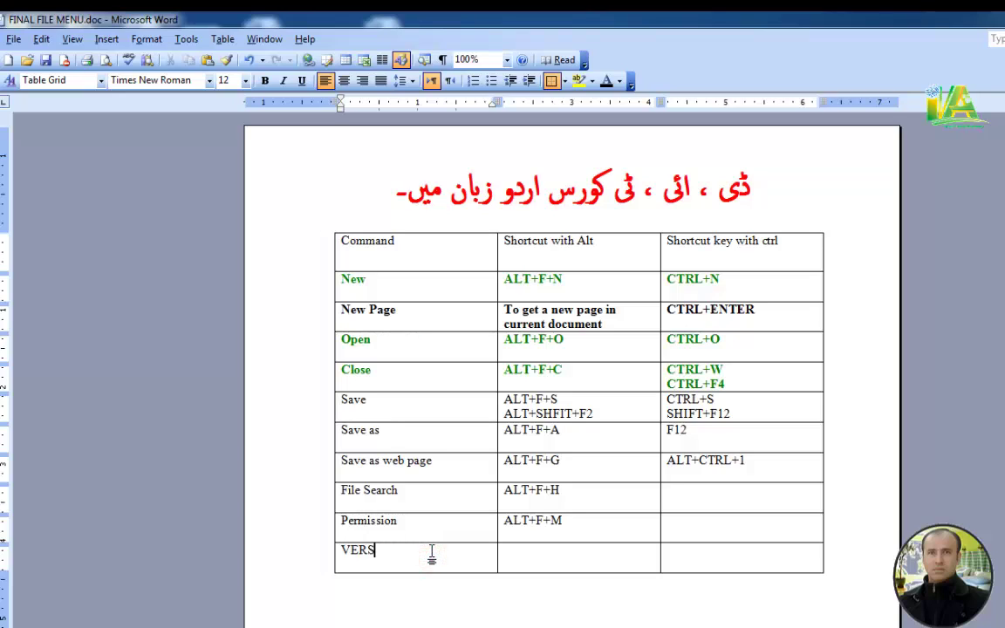
type("E")
key("BackSpace")
type("ersions")
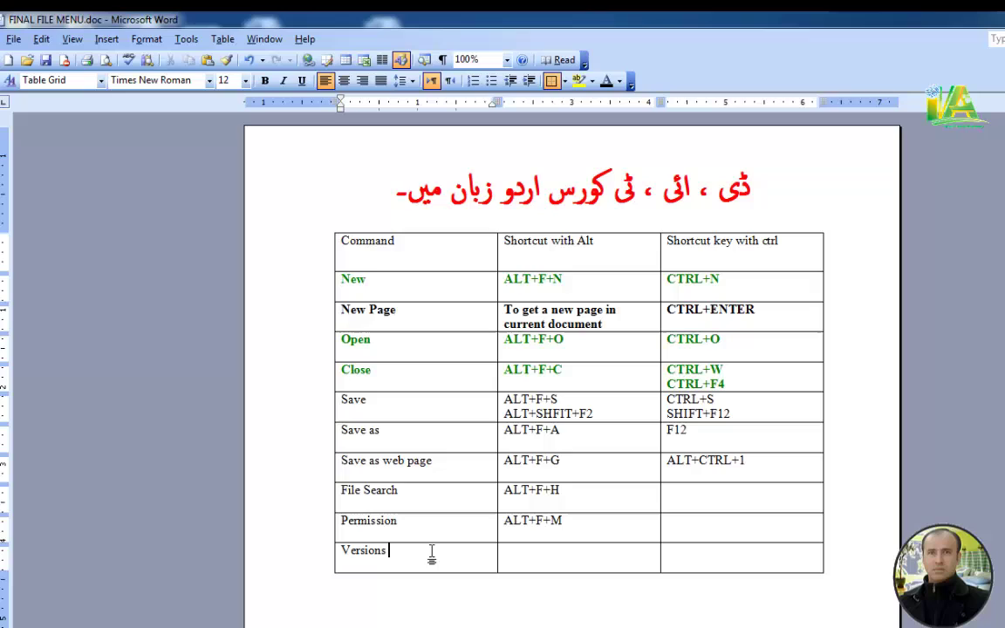
Step: Enter ALFT+F+R as the Alt shortcut for Versions and "DATE," in the row's third cell
left_click(537, 551)
type("ALF")
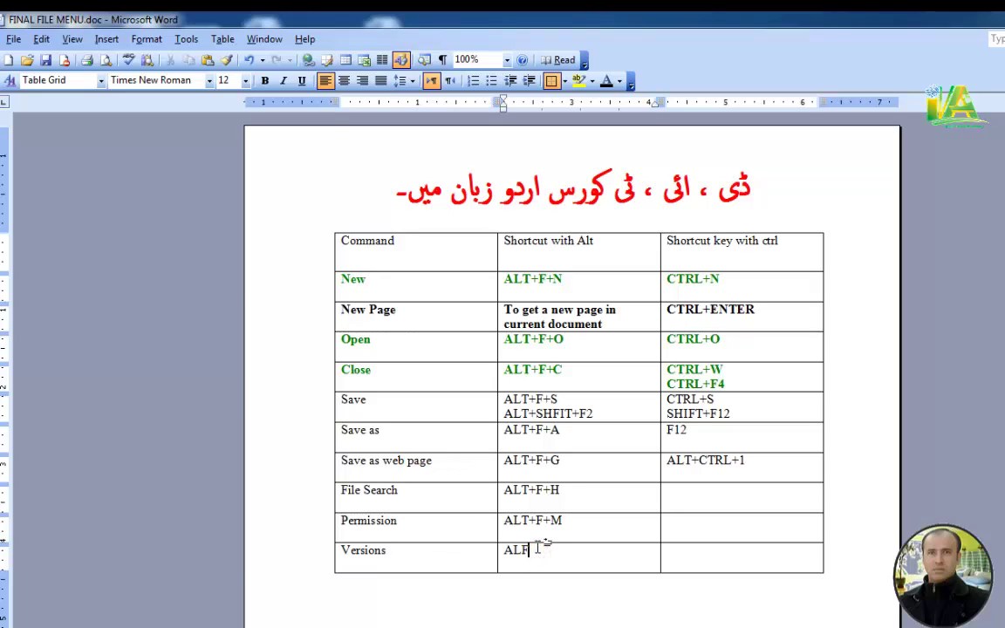
type("T+F+R")
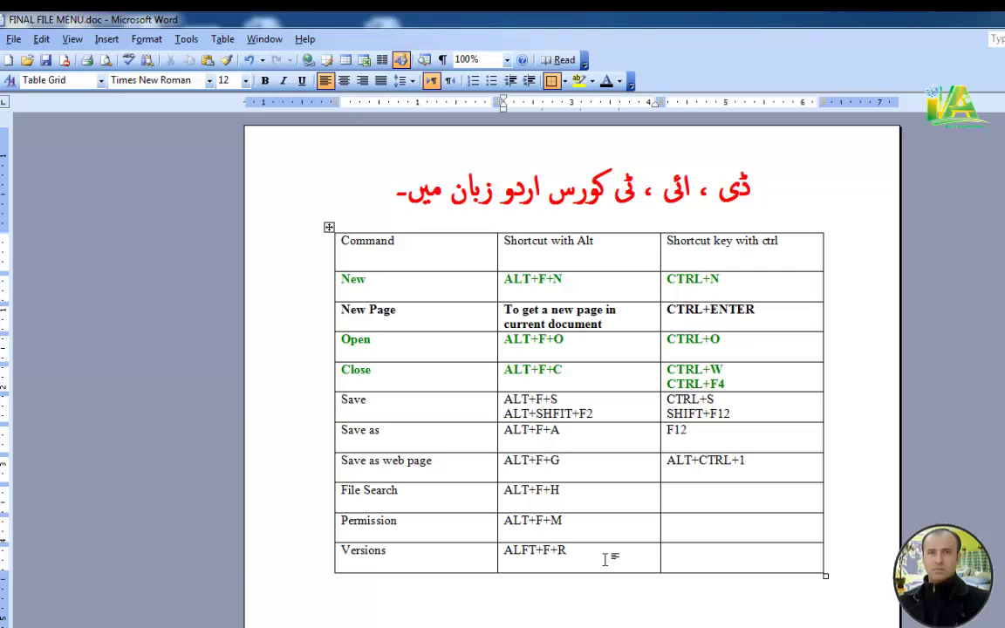
left_click(676, 551)
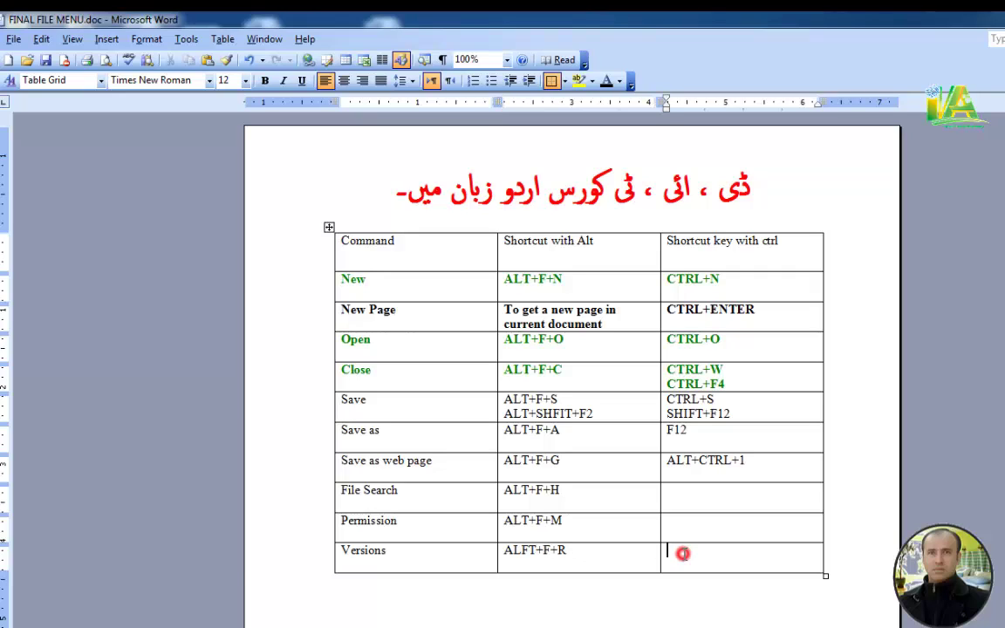
left_click(464, 547)
left_click(723, 527)
left_click(715, 552)
type("DAT")
type("E,")
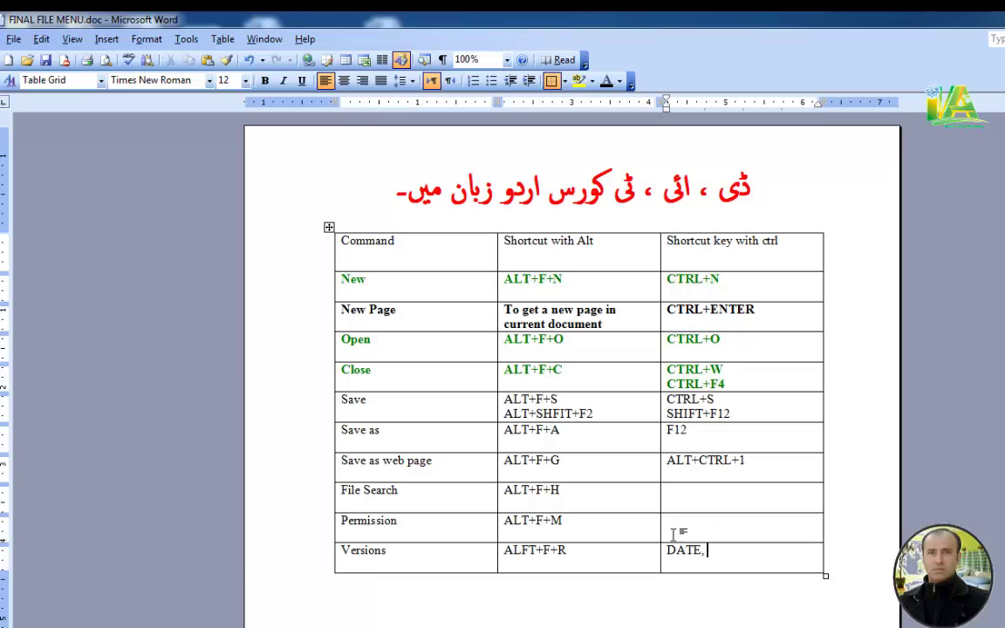
Step: Fill the third column with Search for File Search and Access for Permission, and add "comments" to the Versions entry
left_click(676, 526)
left_click(670, 504)
type("SEA")
key("BackSpace")
key("BackSpace")
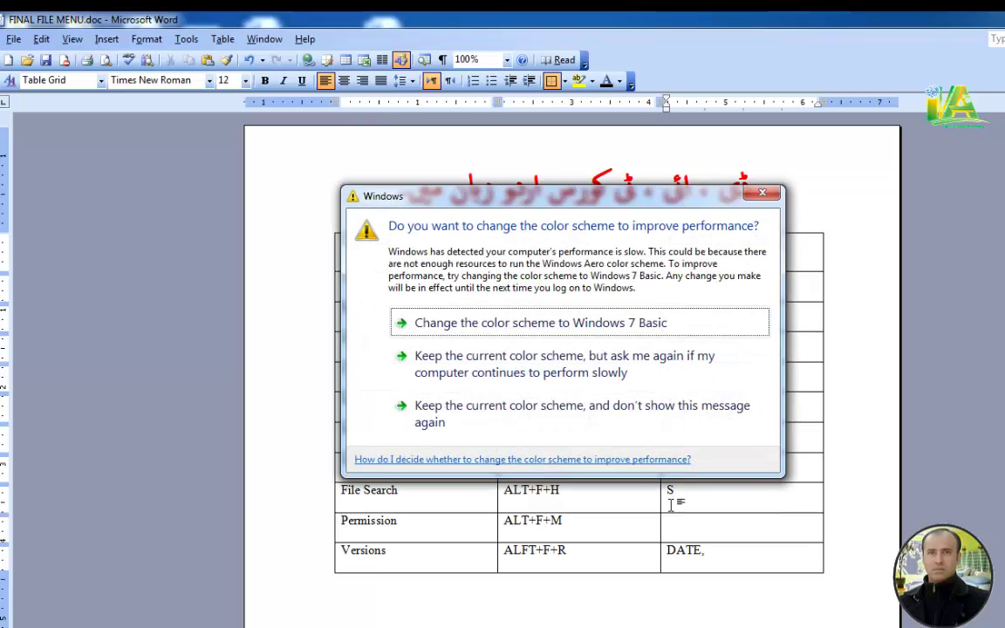
left_click(763, 191)
left_click(687, 499)
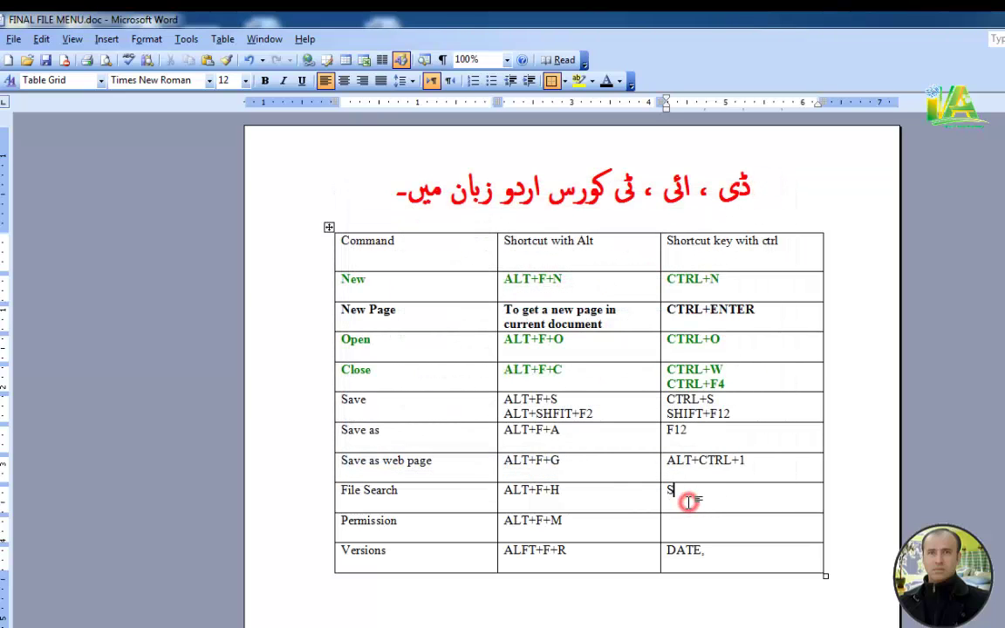
type("e")
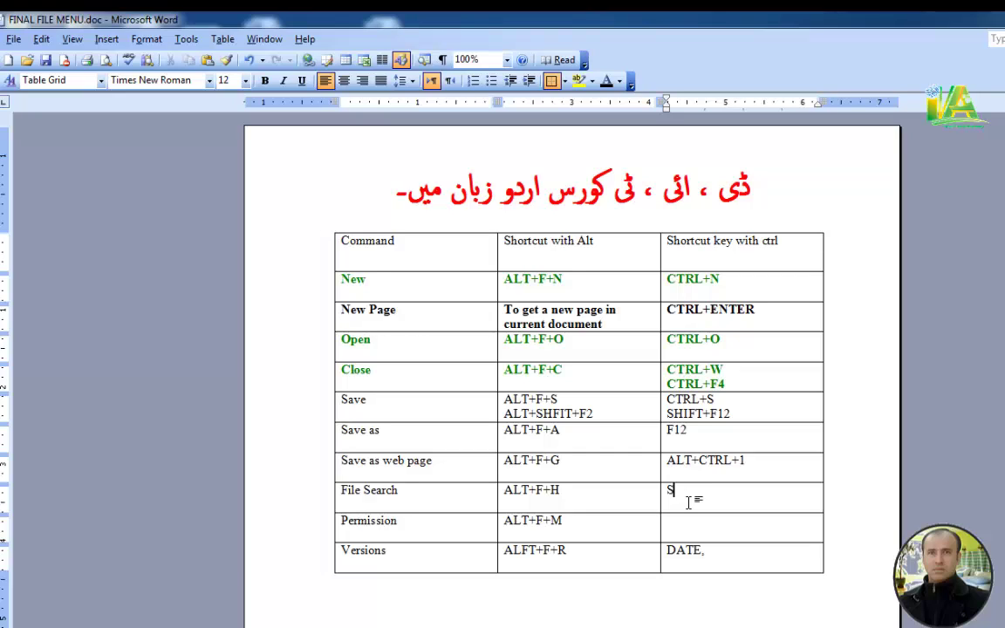
type("ar")
type("ch")
type("Access")
left_click(733, 557)
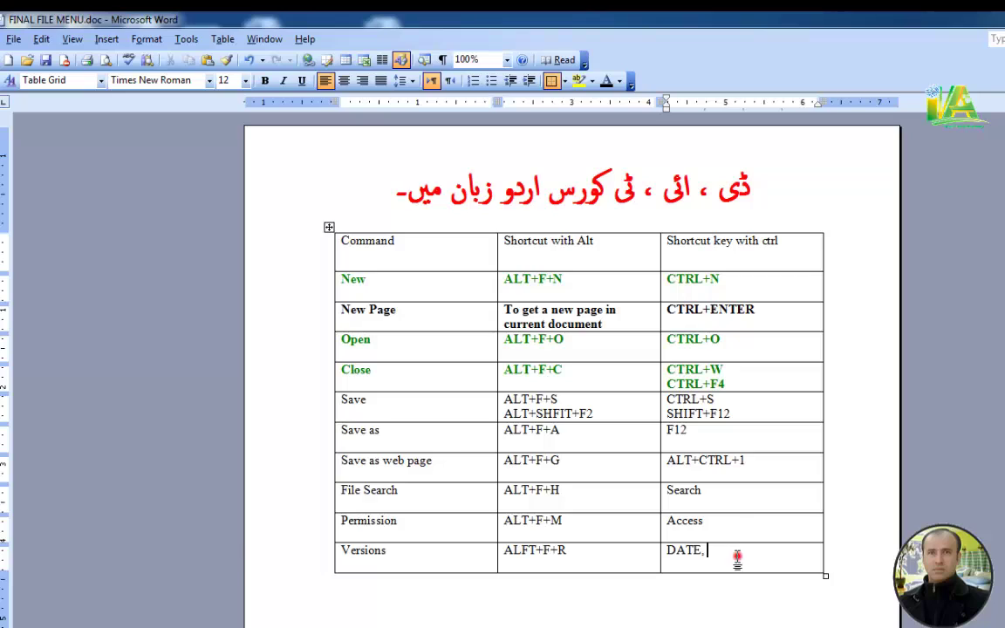
type("comments")
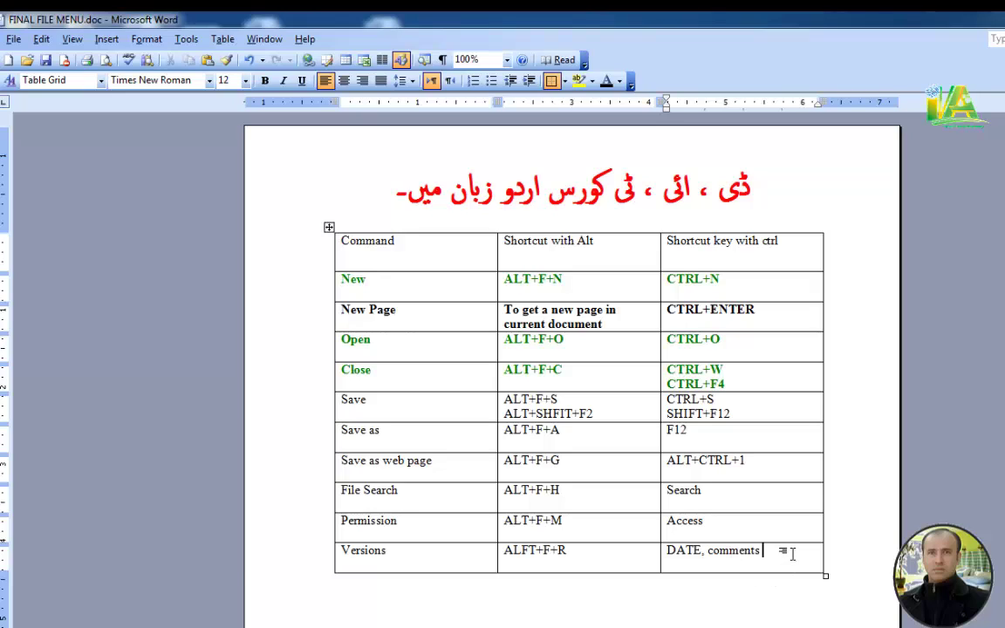
Step: Open the document's versions list with ALT+F+R, look through the existing versions, and view the comments of the 12/26/2020 12:53:00 PM version
left_click(433, 555)
key("alt+f")
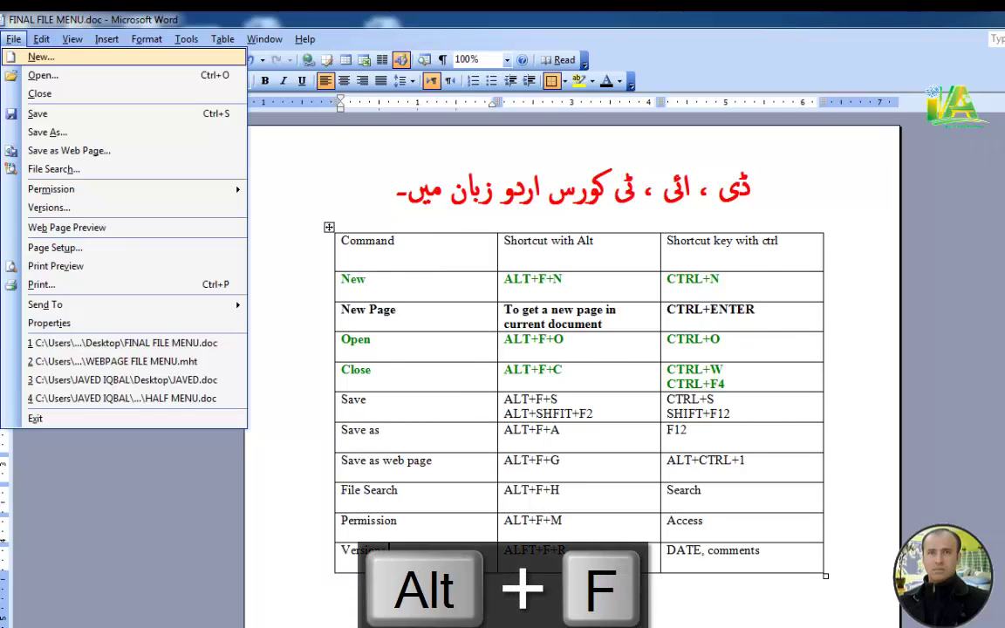
key("r")
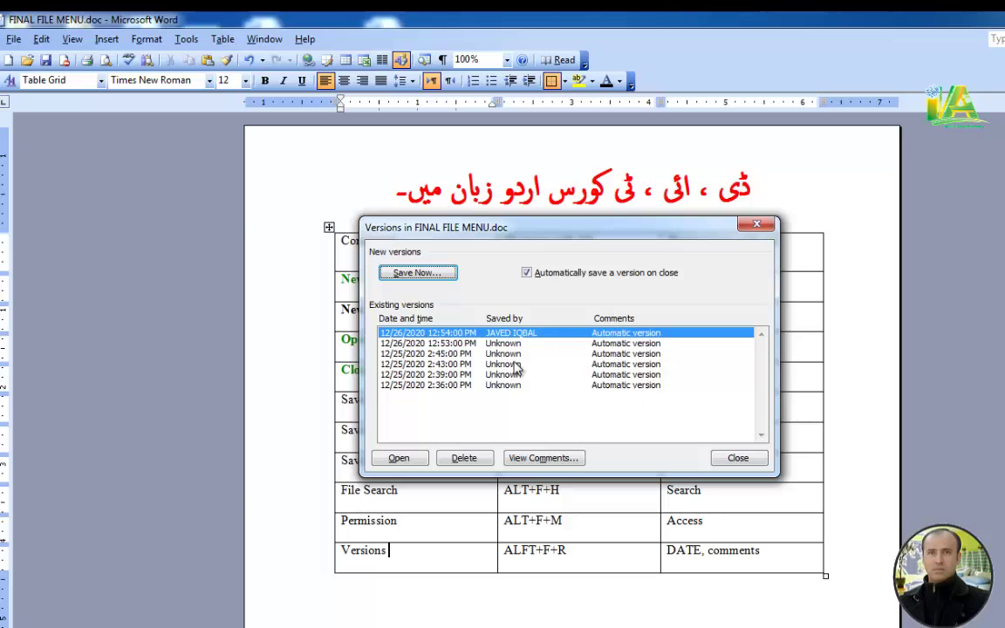
left_click(399, 354)
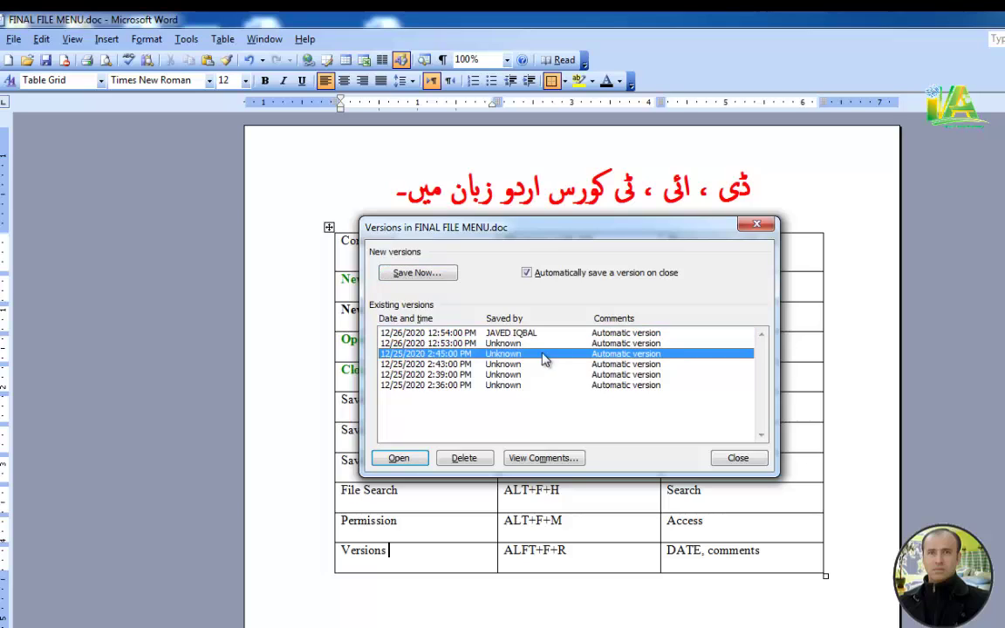
left_click(448, 373)
left_click(427, 384)
left_click(433, 364)
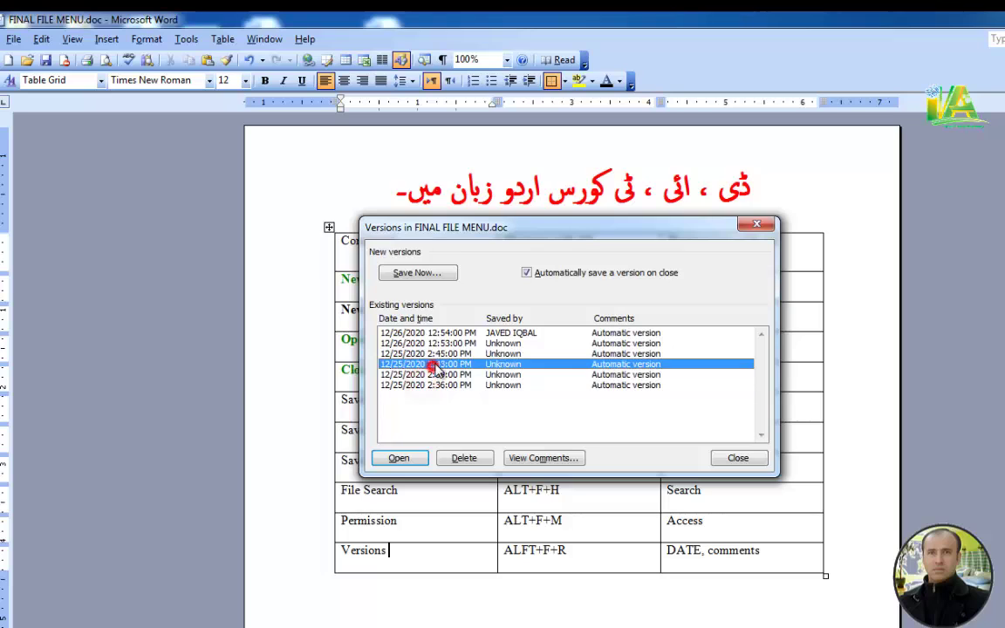
left_click(446, 345)
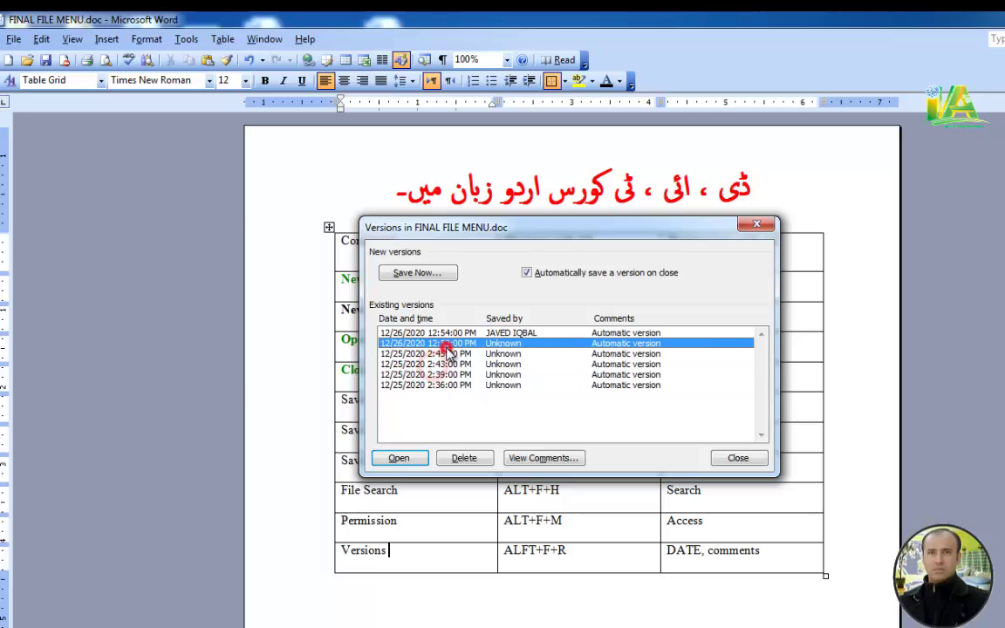
left_click(519, 462)
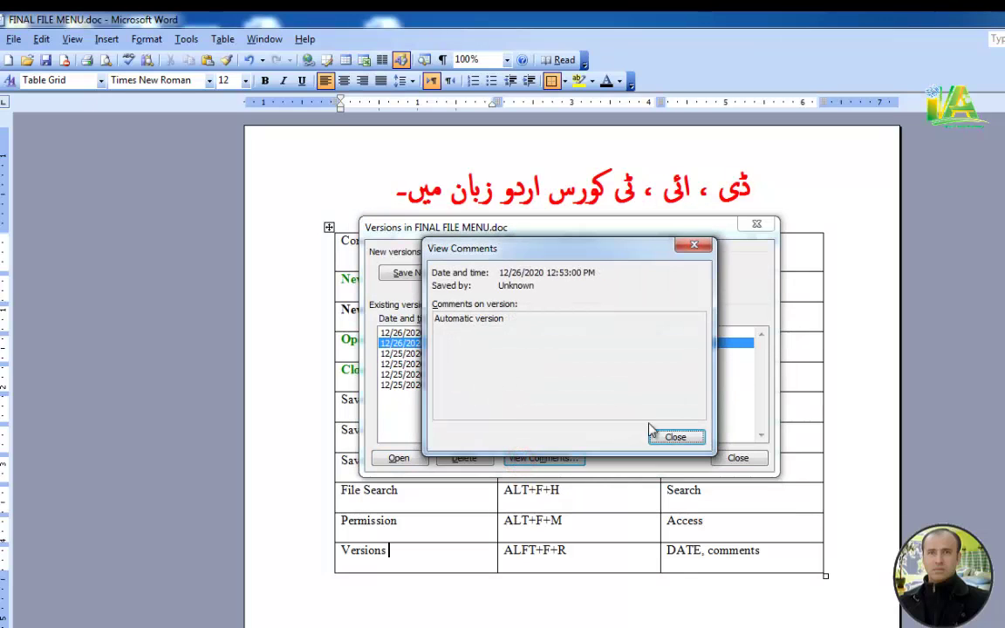
left_click(652, 435)
Step: Start saving a new version of the document from the versions list
left_click(433, 276)
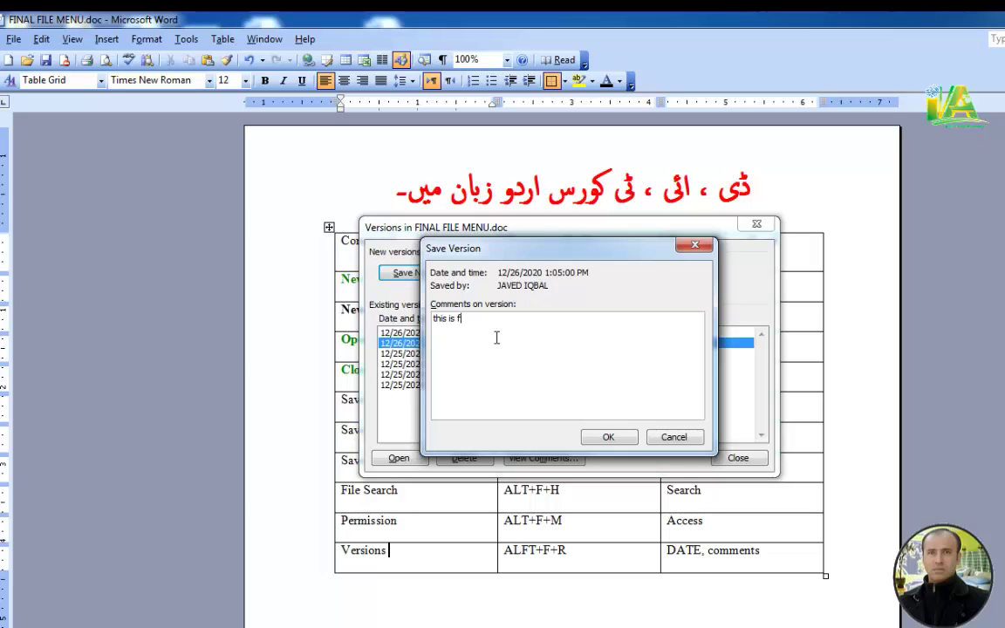
type("or f")
type("ile m")
key("BackSpace")
key("BackSpace")
key("BackSpace")
key("BackSpace")
key("BackSpace")
key("BackSpace")
key("BackSpace")
key("BackSpace")
key("BackSpace")
key("BackSpace")
key("BackSpace")
key("BackSpace")
key("BackSpace")
key("BackSpace")
key("BackSpace")
key("BackSpace")
key("BackSpace")
key("BackSpace")
key("BackSpace")
key("BackSpace")
Step: Save the version with the comment "Basic infromation about file menu." and close the document
type("IN")
type("about")
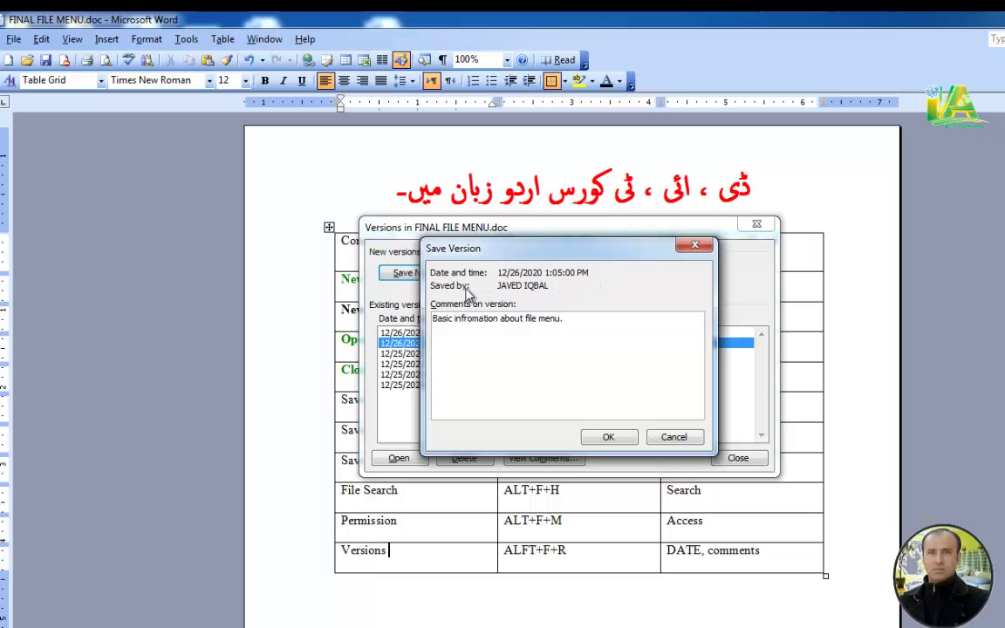
left_click(613, 438)
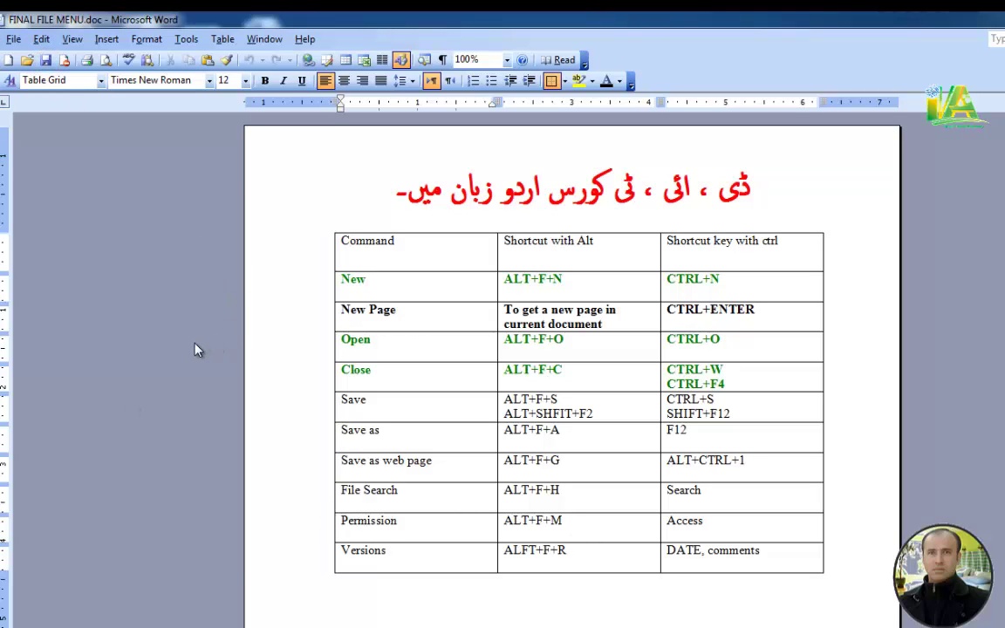
key("ctrl+w")
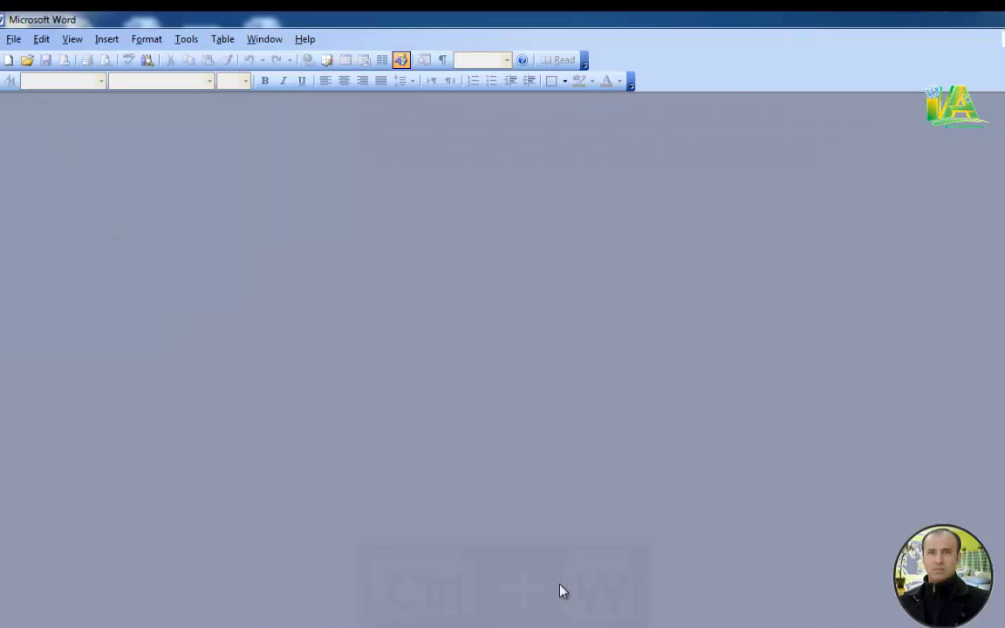
Step: Open FINAL FILE MENU.doc from the Desktop
key("ctrl+o")
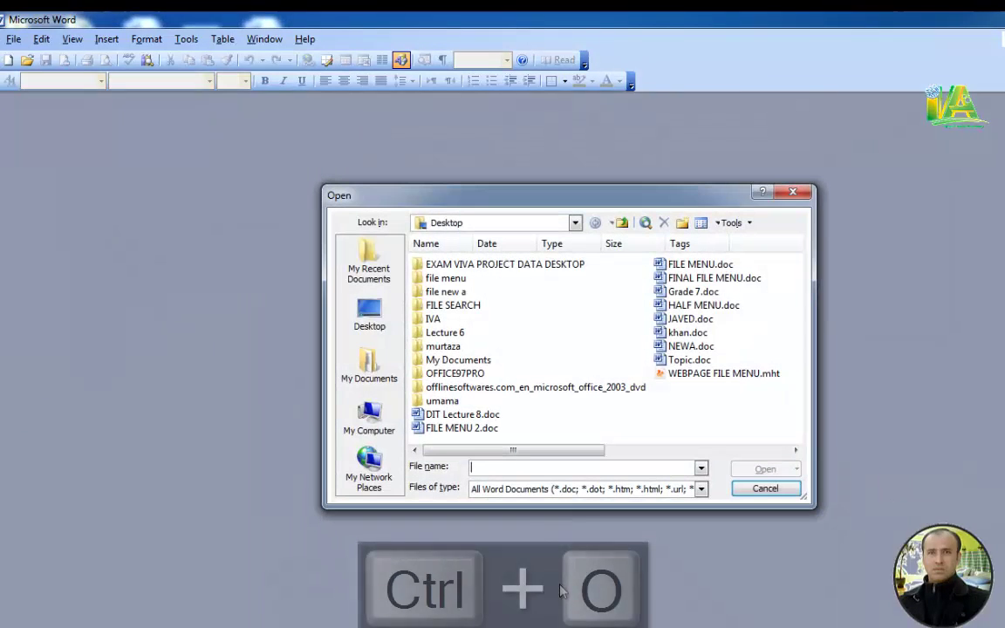
left_click(706, 279)
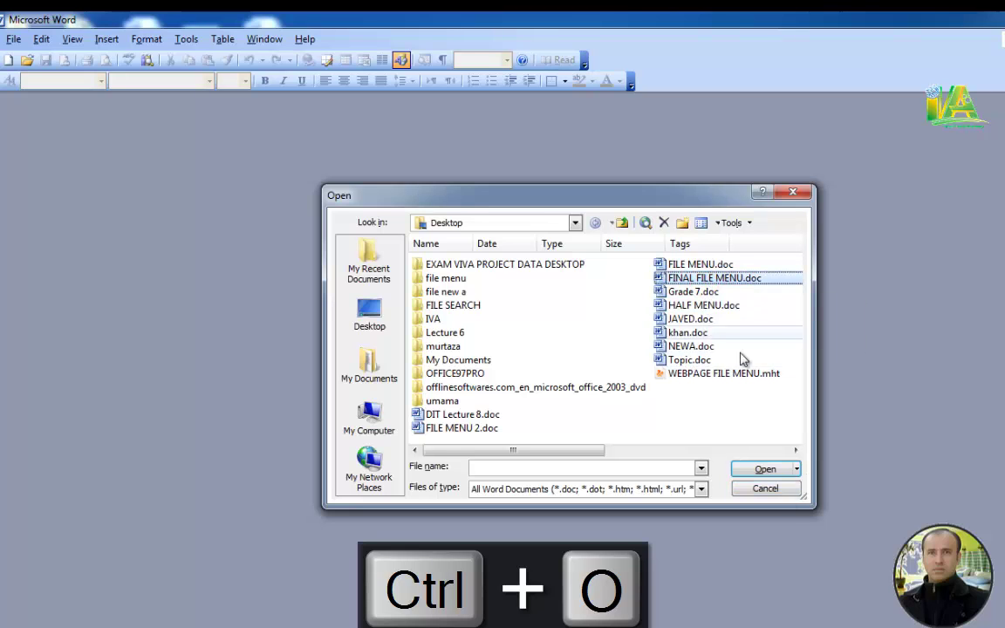
left_click(759, 469)
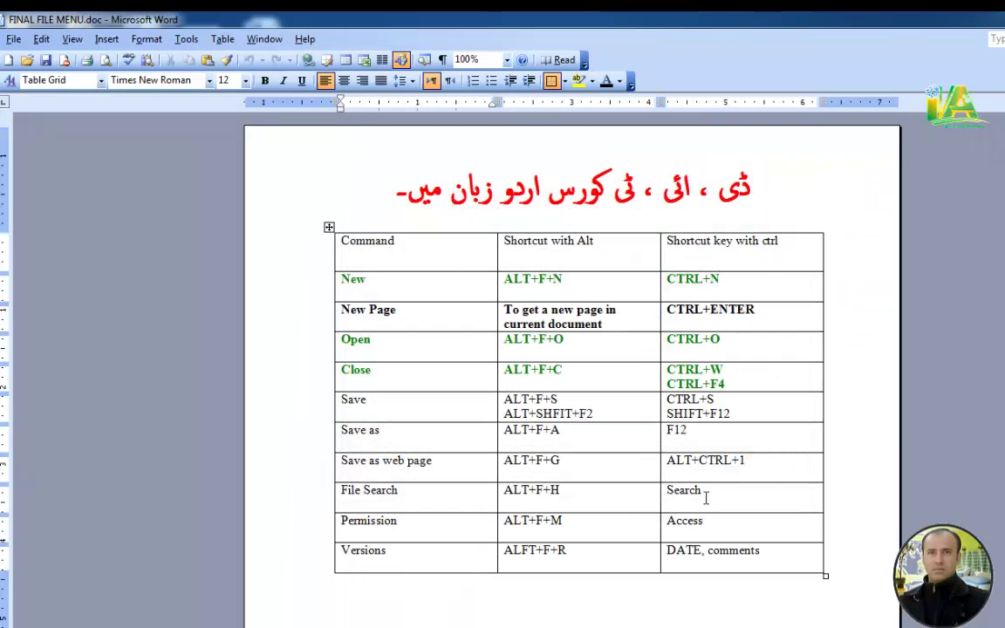
Step: Open the document's versions list and view the comments of the 12/26/2020 1:06:00 PM version
left_click(14, 39)
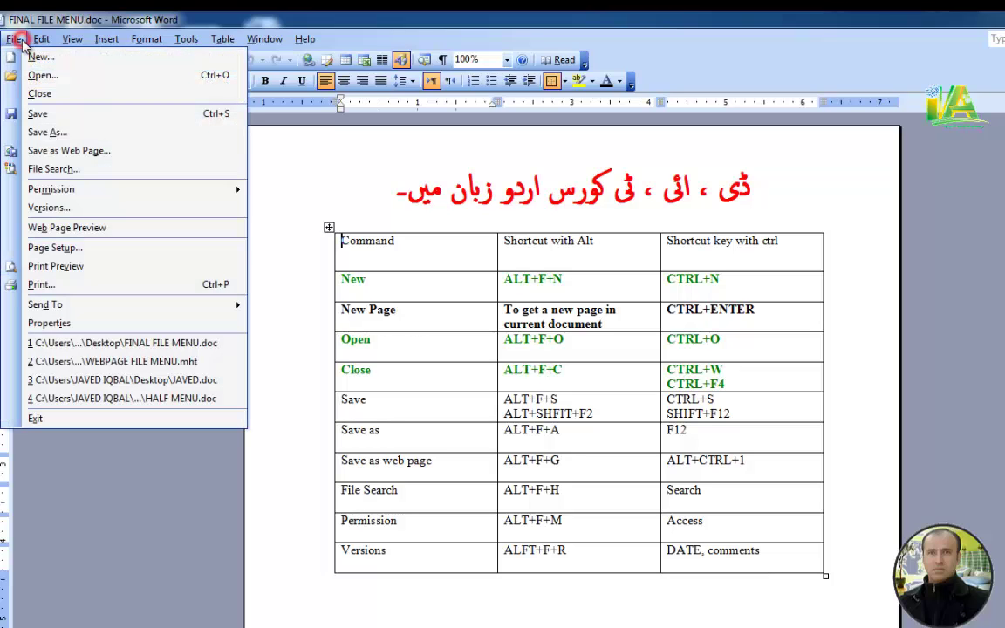
left_click(70, 210)
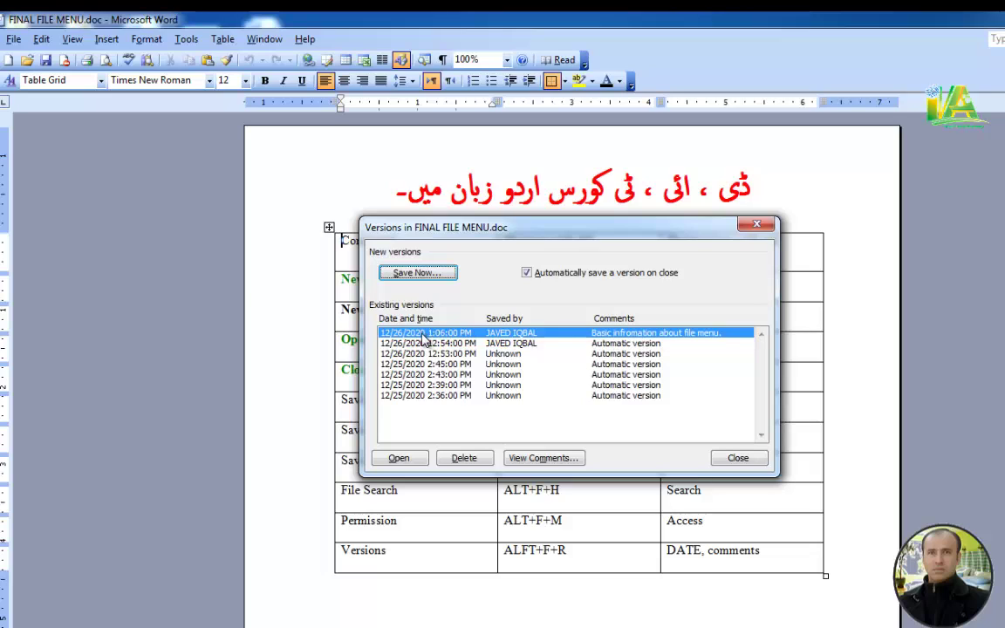
left_click(518, 462)
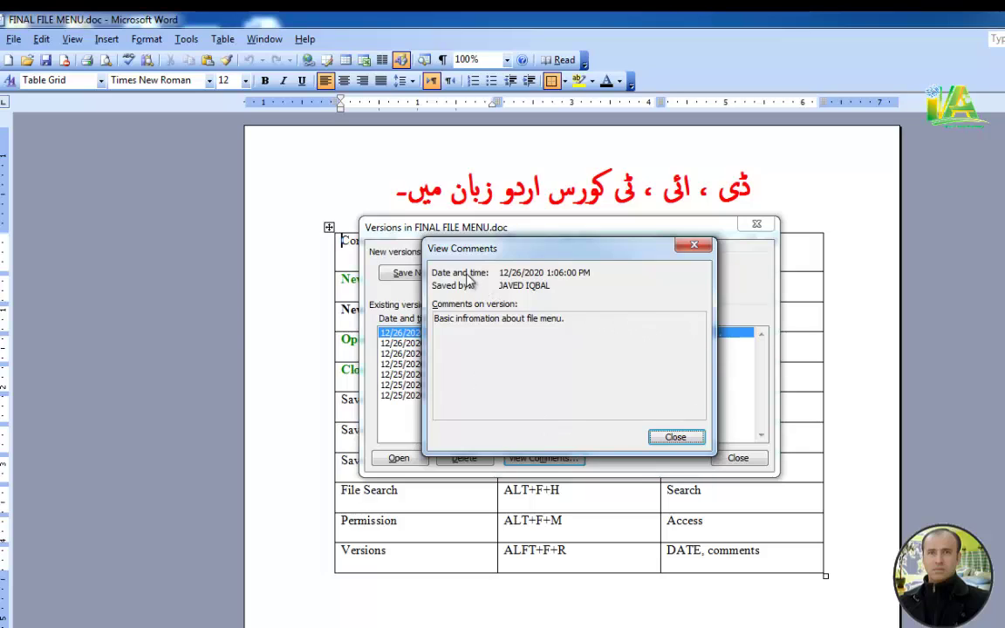
left_click(676, 437)
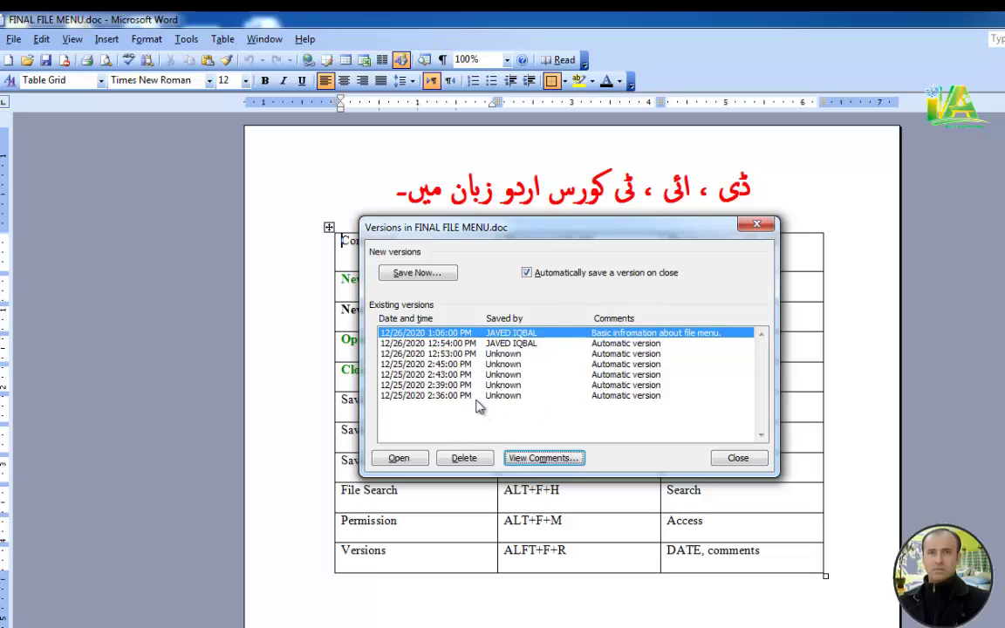
Step: Look through the existing versions, bring up the form for saving another version, then cancel it and close the versions list
left_click(426, 354)
left_click(426, 364)
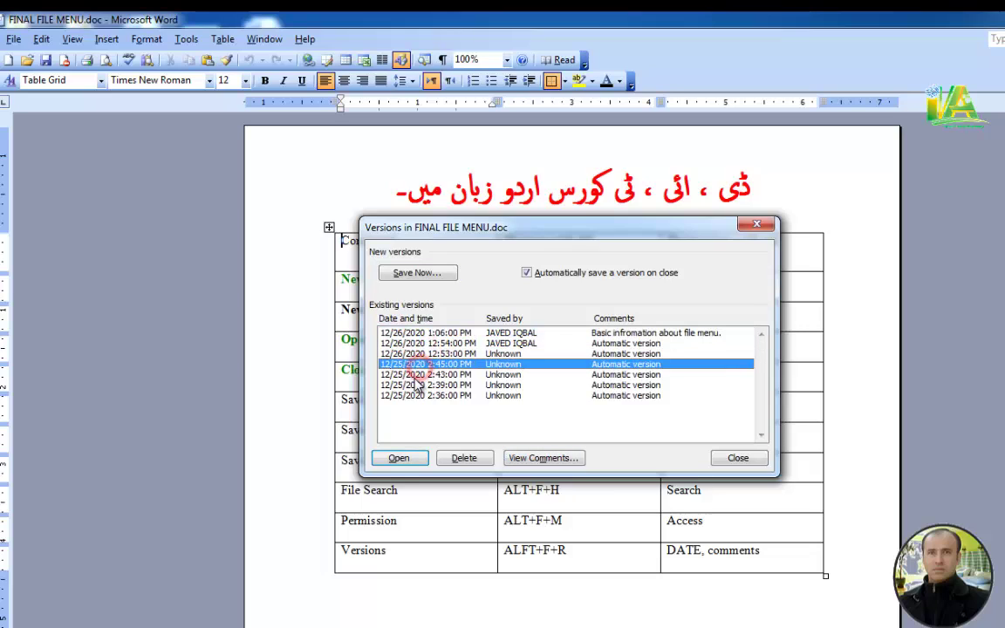
left_click(409, 353)
left_click(403, 343)
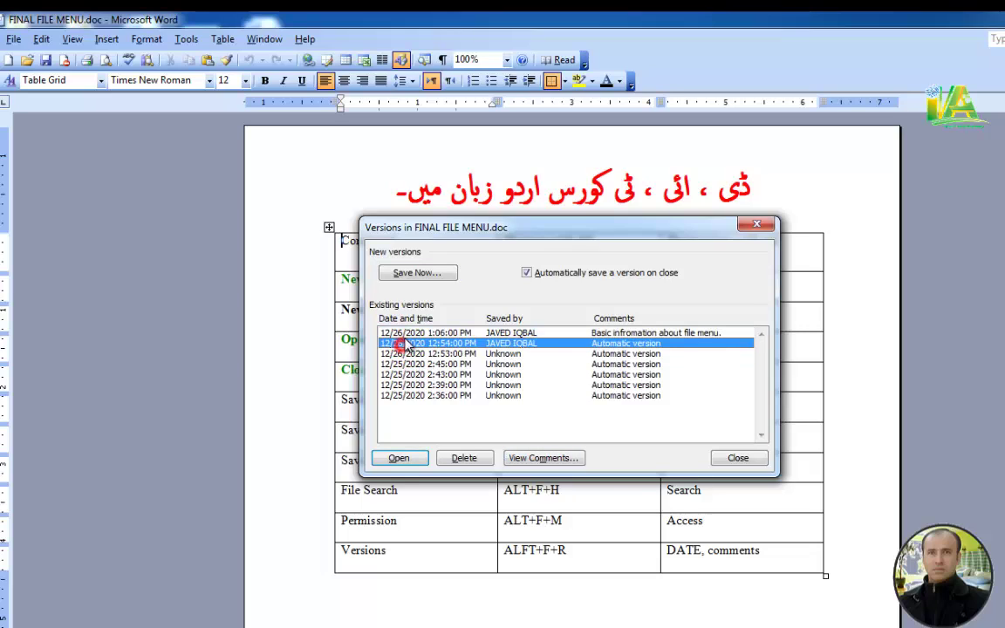
left_click(397, 333)
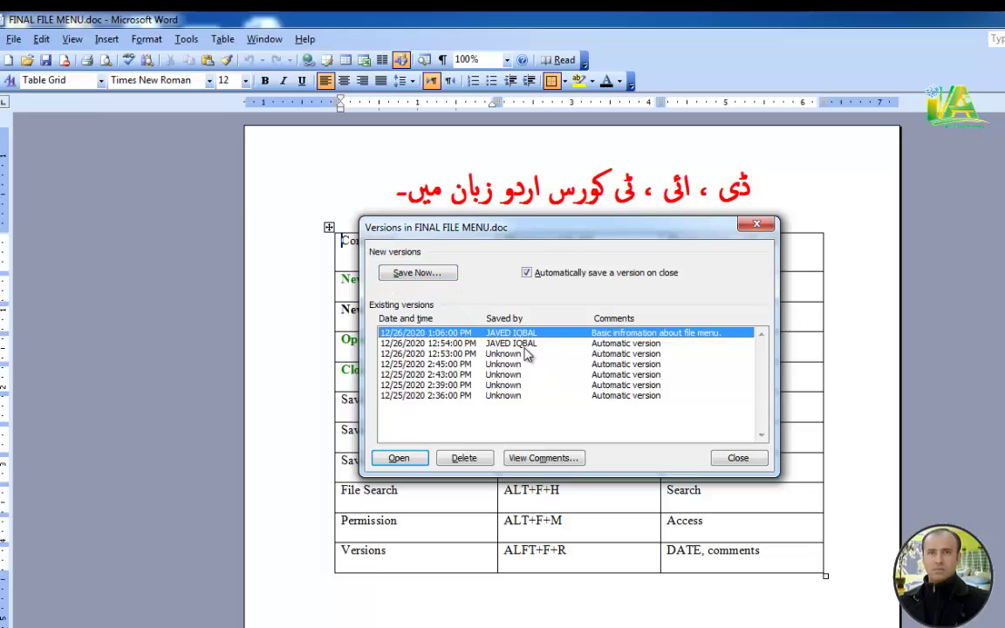
left_click(427, 274)
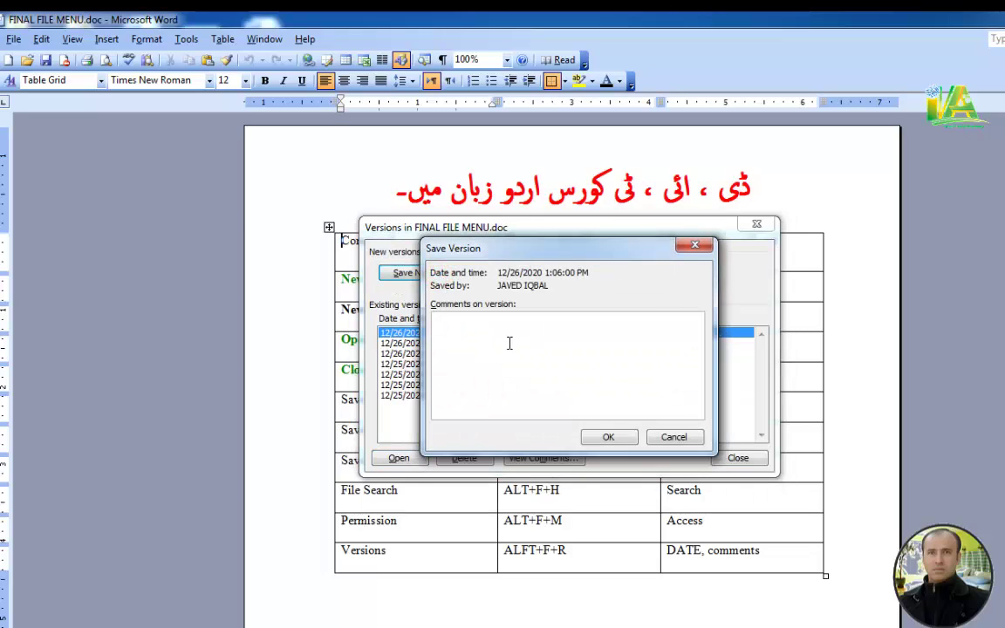
left_click(663, 438)
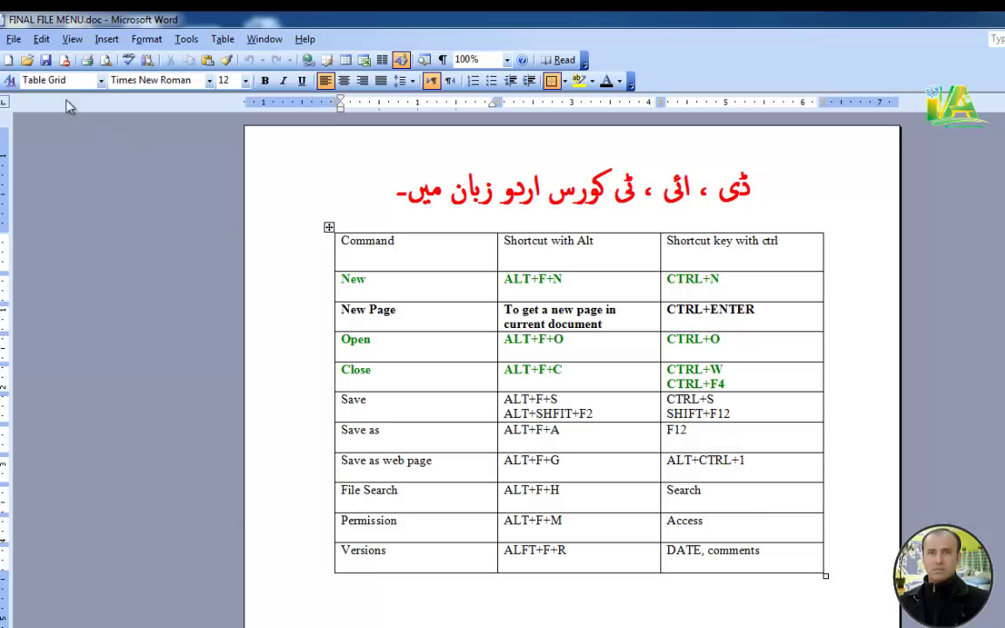
Step: Add a row below Versions and enter "Web page preview" as its command, dismissing the Windows color scheme prompt
left_click(12, 39)
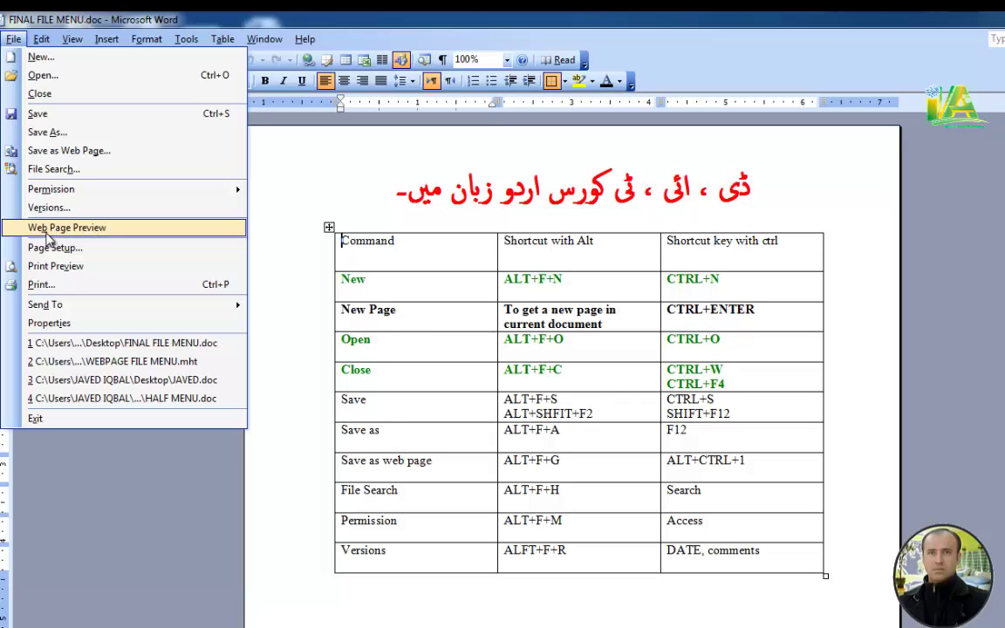
left_click(764, 553)
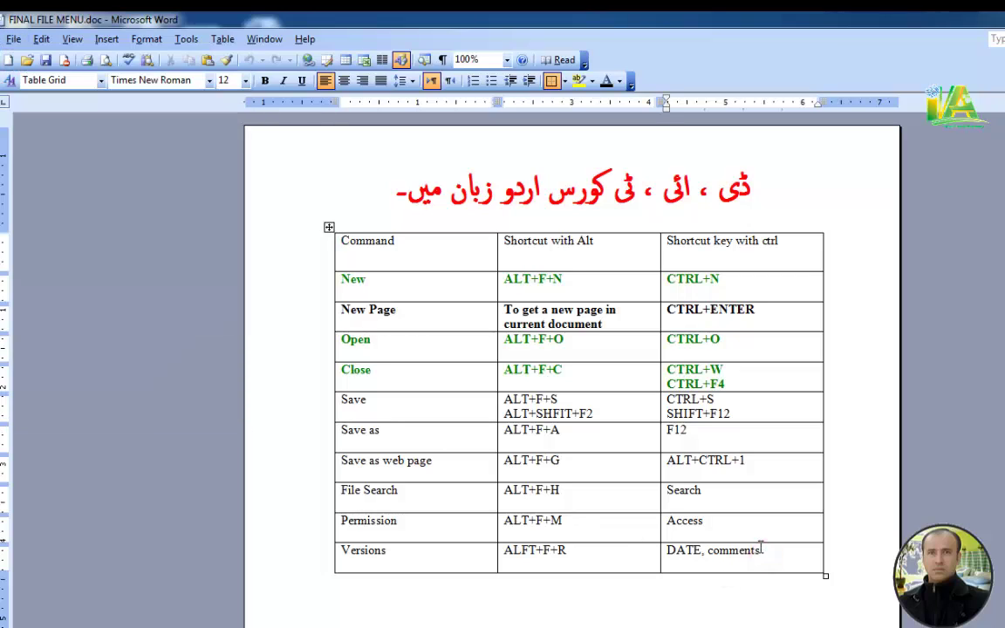
key("Tab")
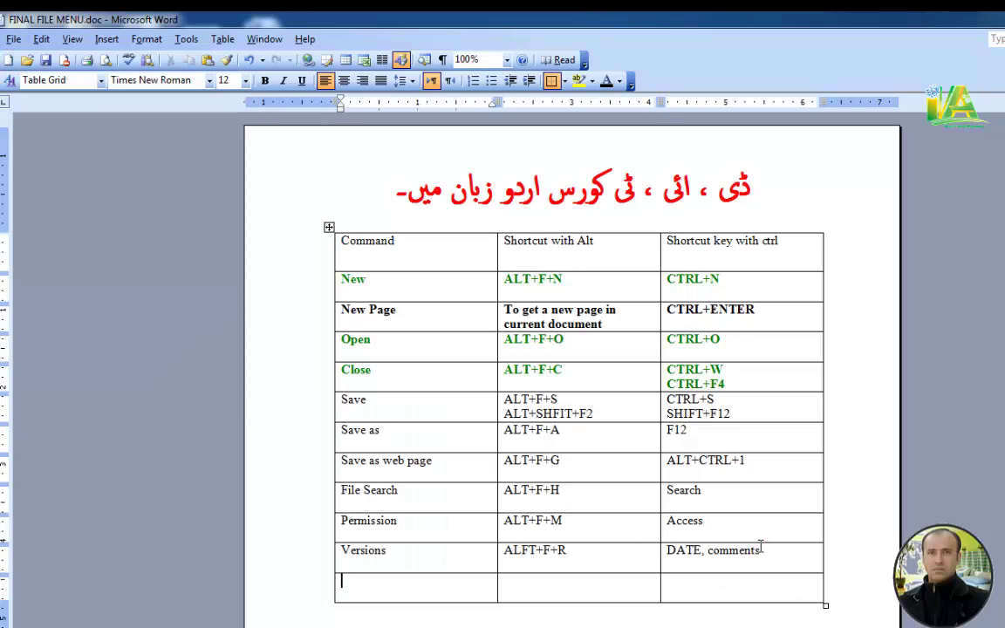
type("Web pre")
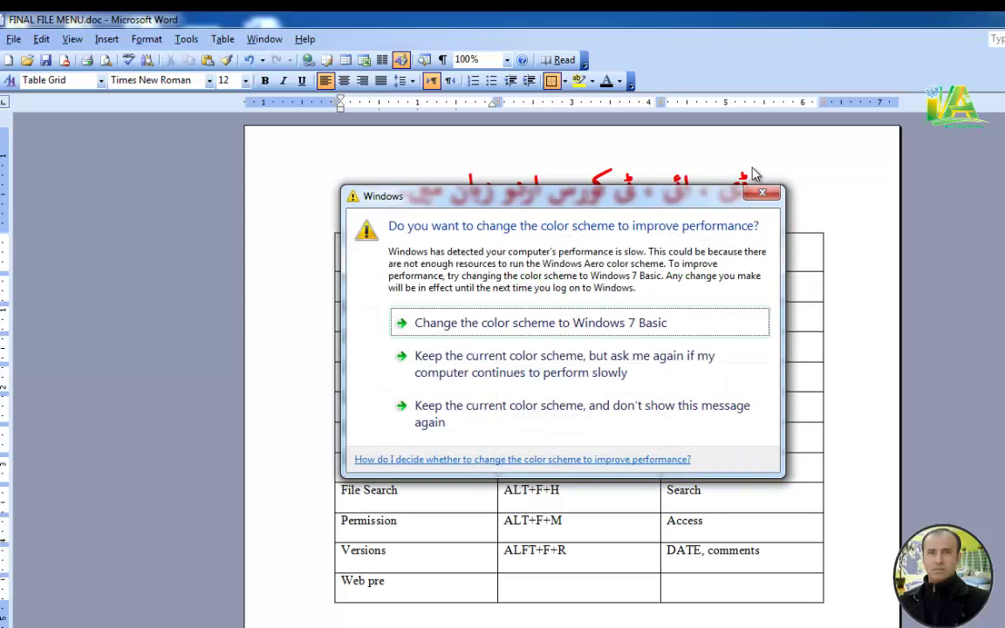
left_click(763, 192)
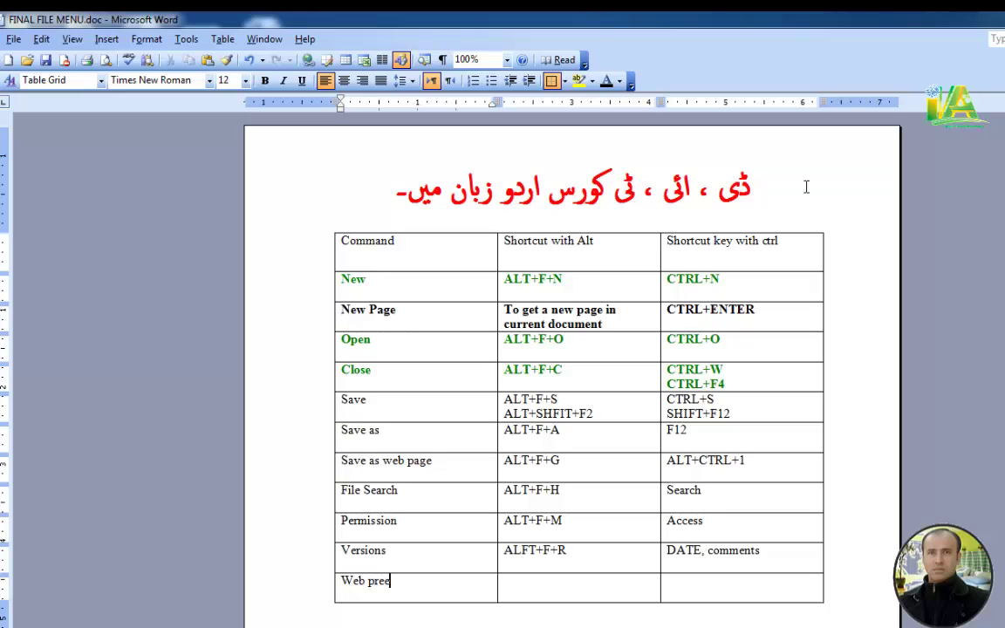
type("w")
left_click(14, 38)
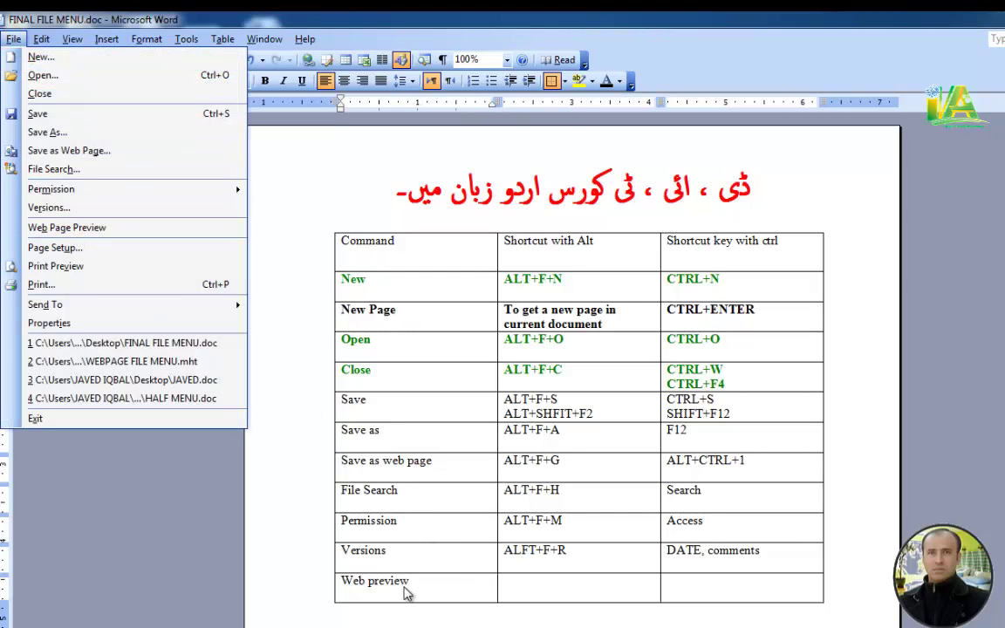
left_click(370, 584)
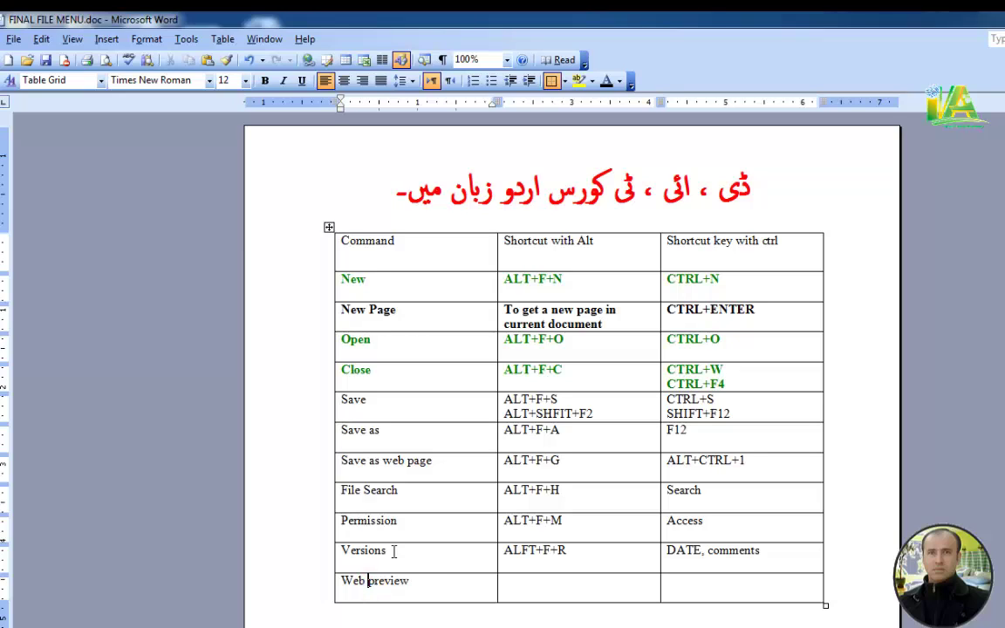
type("page")
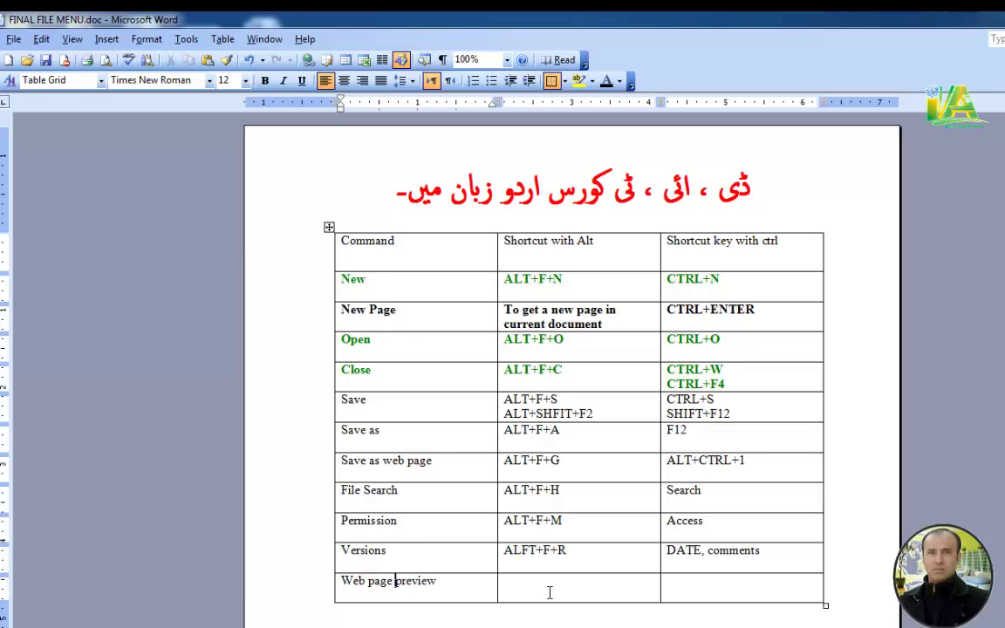
Step: Enter ALT+F+B as the Alt shortcut in the Web page preview row
left_click(549, 593)
type("A")
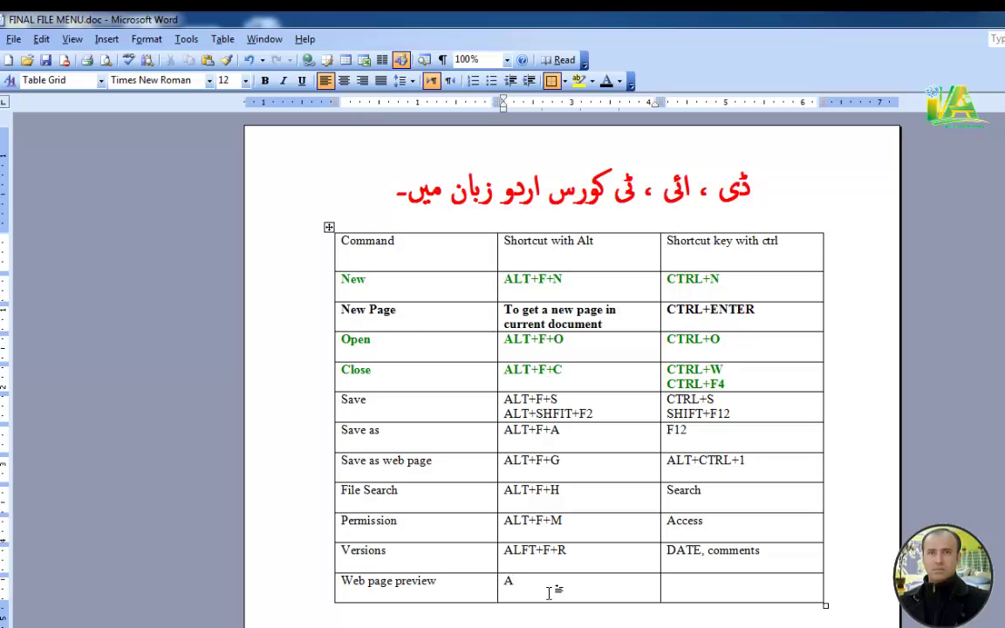
type("LT+F+B")
Step: Fill the third column of the Web page preview row with "To view your document before saving it for web page."
key("Tab")
type("T")
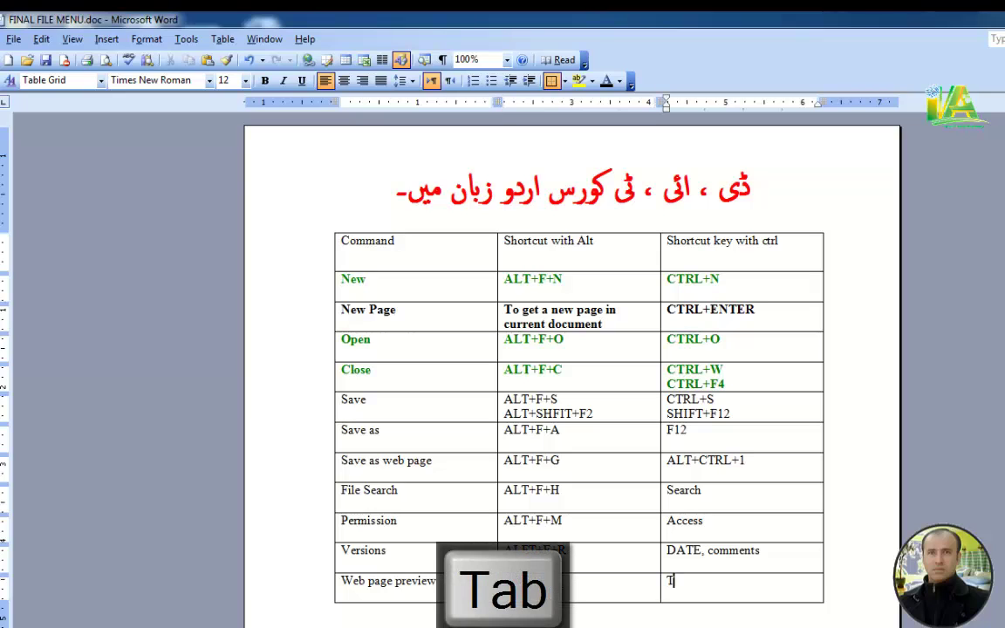
key("BackSpace")
type("To pre")
key("BackSpace")
key("BackSpace")
key("BackSpace")
type("v")
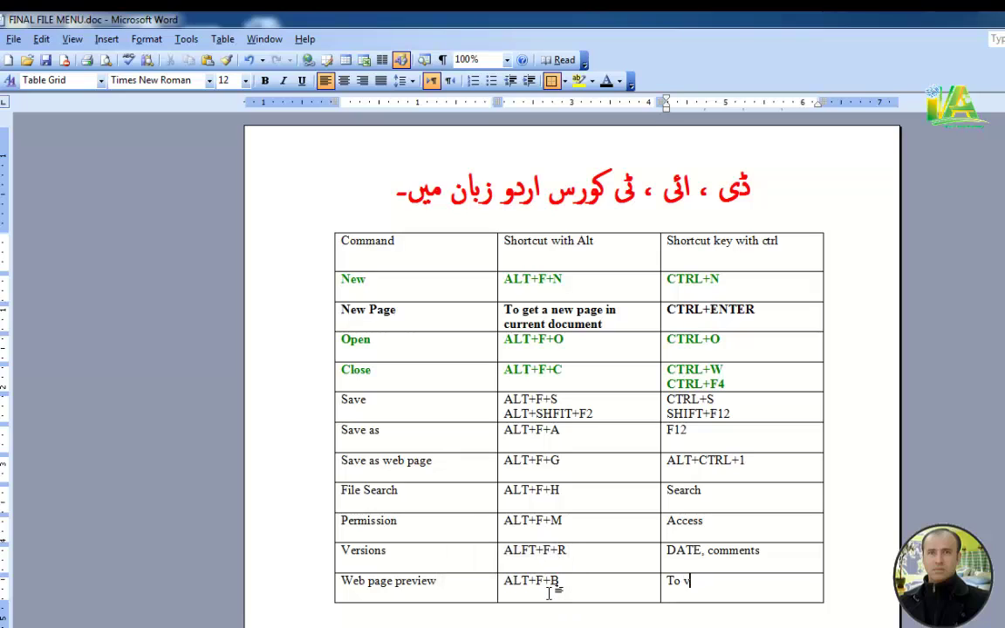
type("iew your")
type("file")
key("BackSpace")
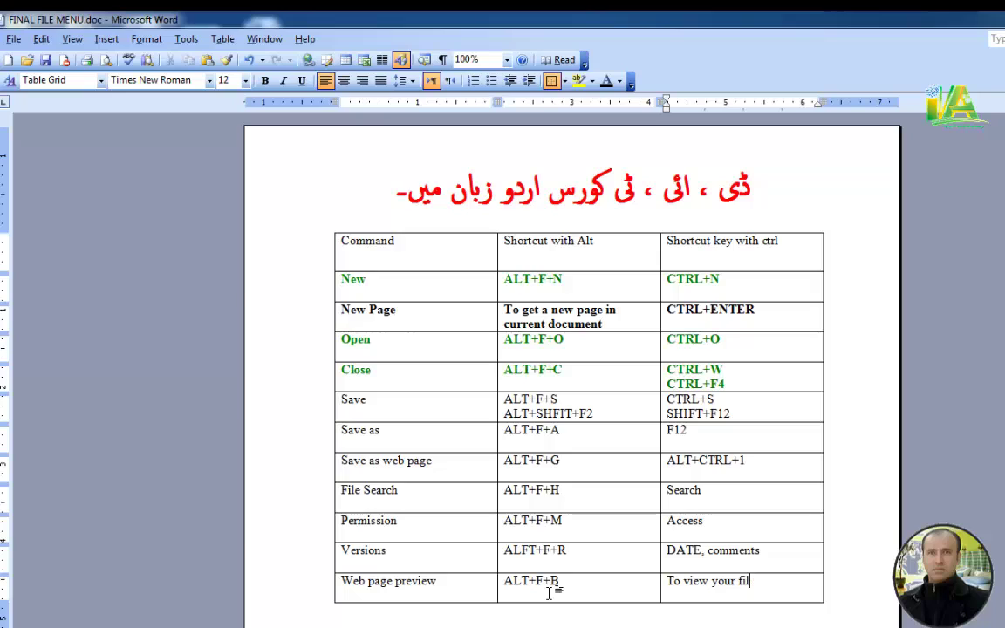
type("document be")
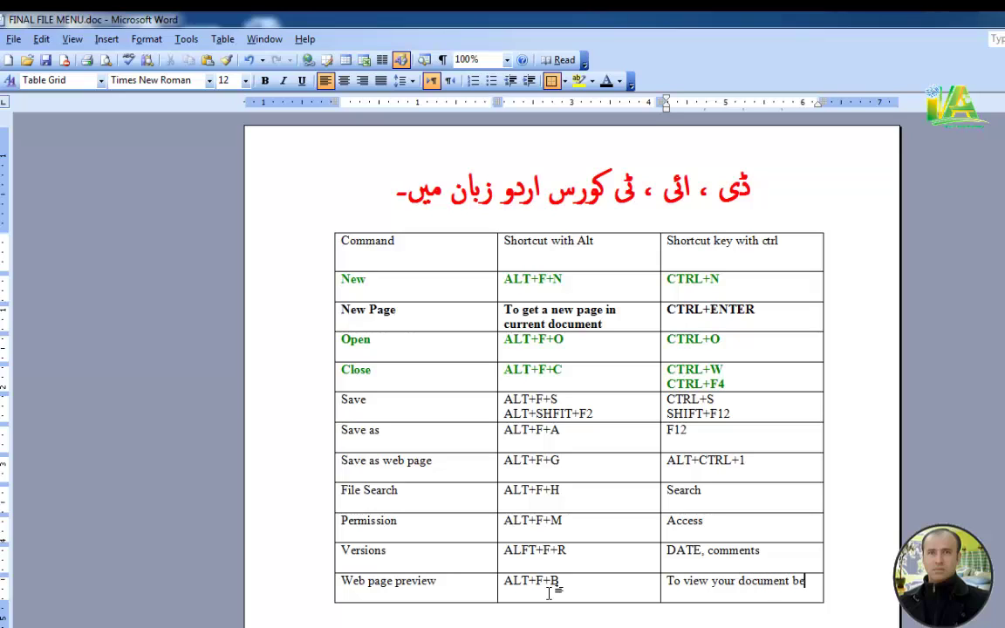
type("fore saveing")
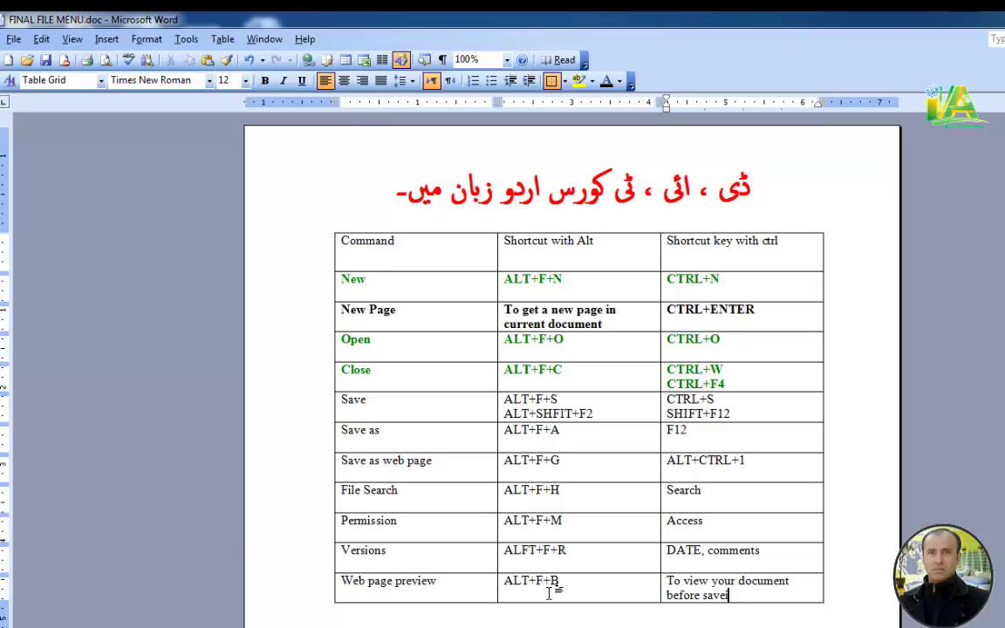
key("BackSpace")
key("BackSpace")
key("BackSpace")
key("BackSpace")
type("ing a")
type("t for web page.")
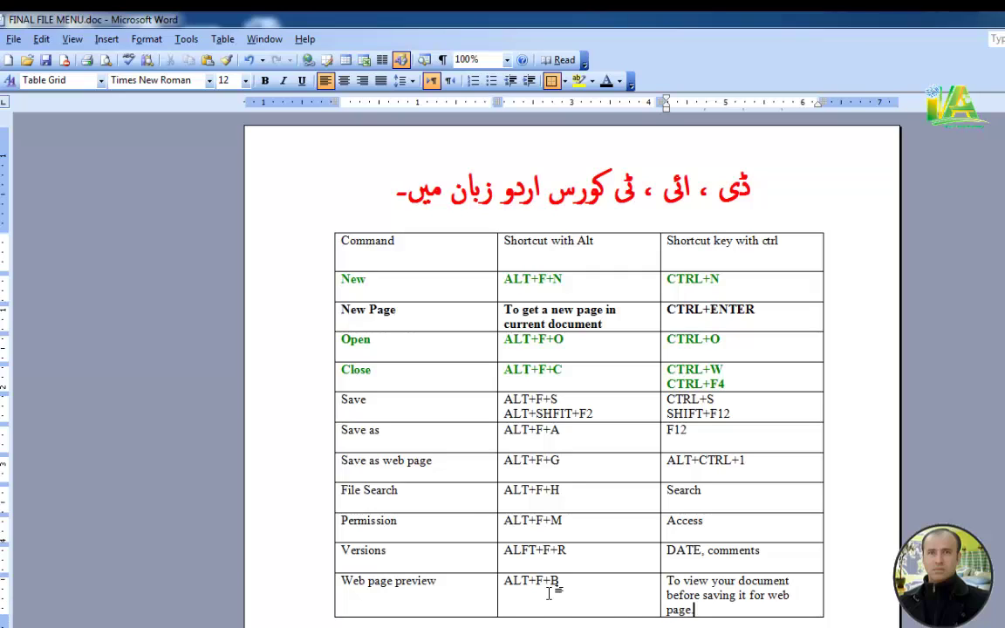
Step: Preview the document as a web page in the browser with the ALT+F+B shortcut
left_click(617, 590)
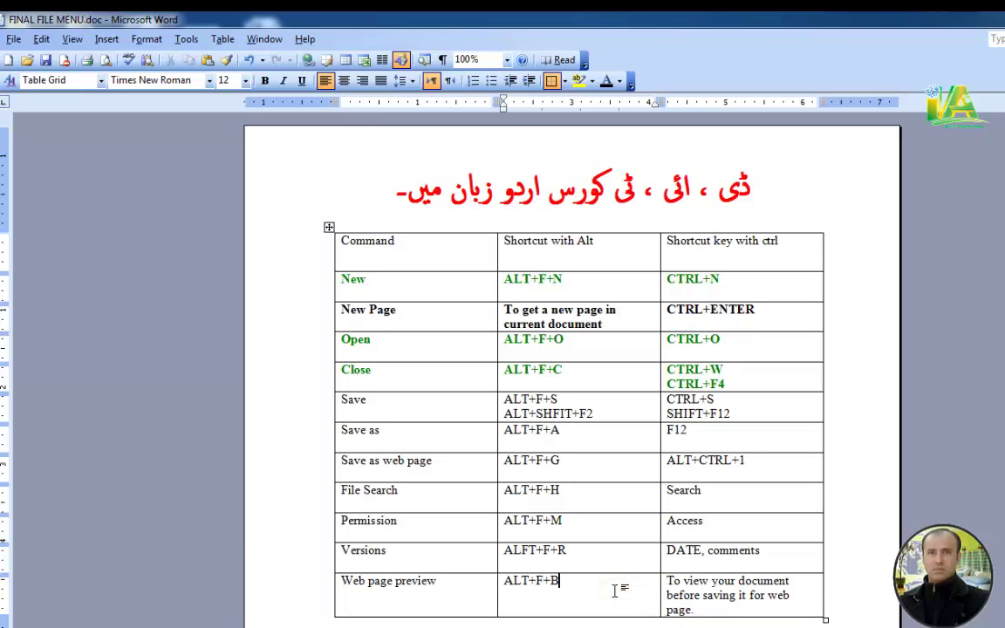
key("alt+f")
key("Escape")
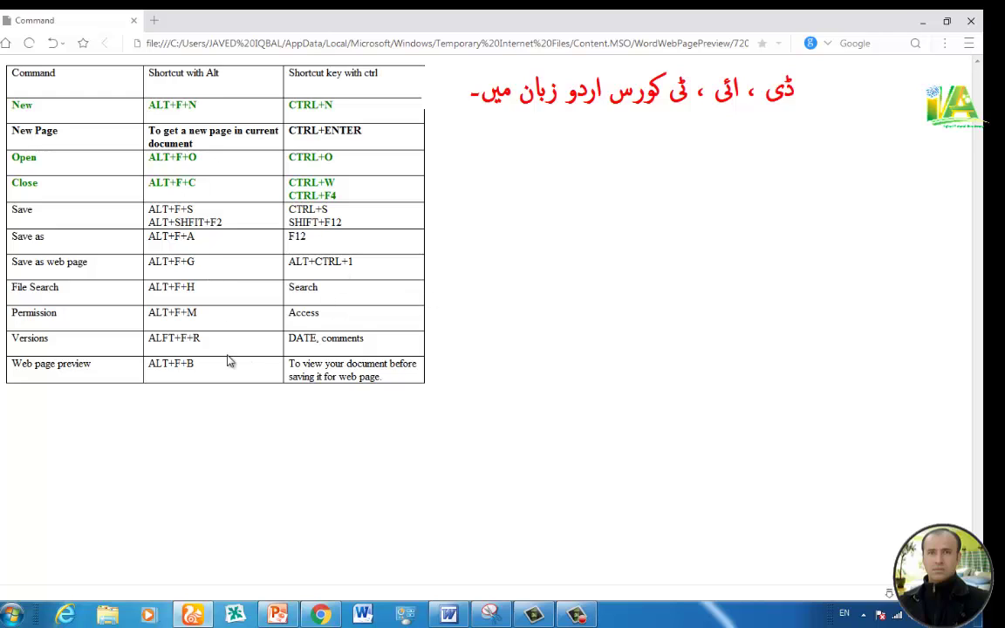
Step: Try to view the source of the previewed page, then close the extra tab and the browser
right_click(542, 175)
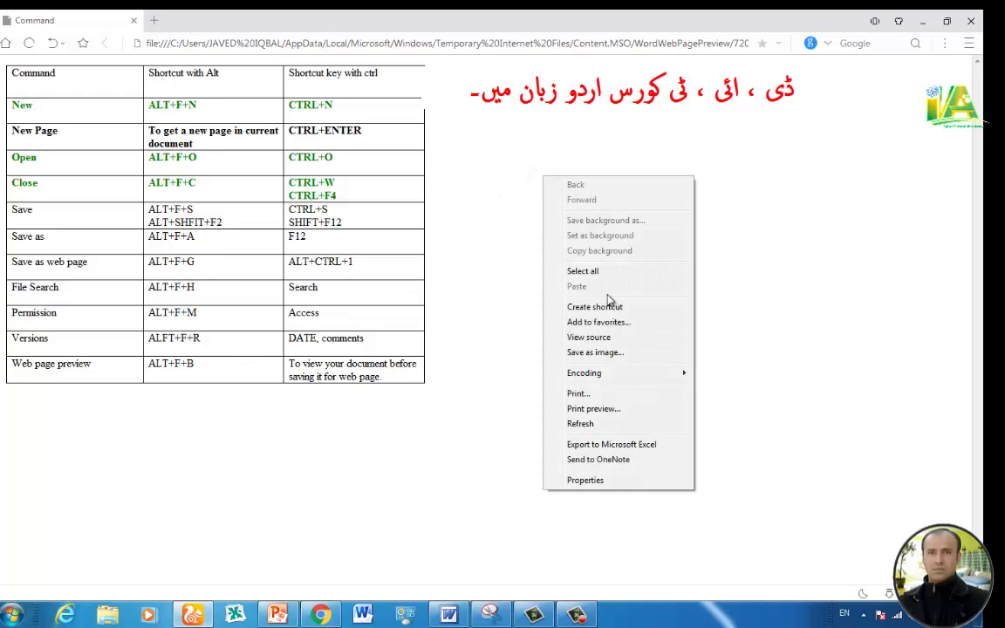
left_click(590, 337)
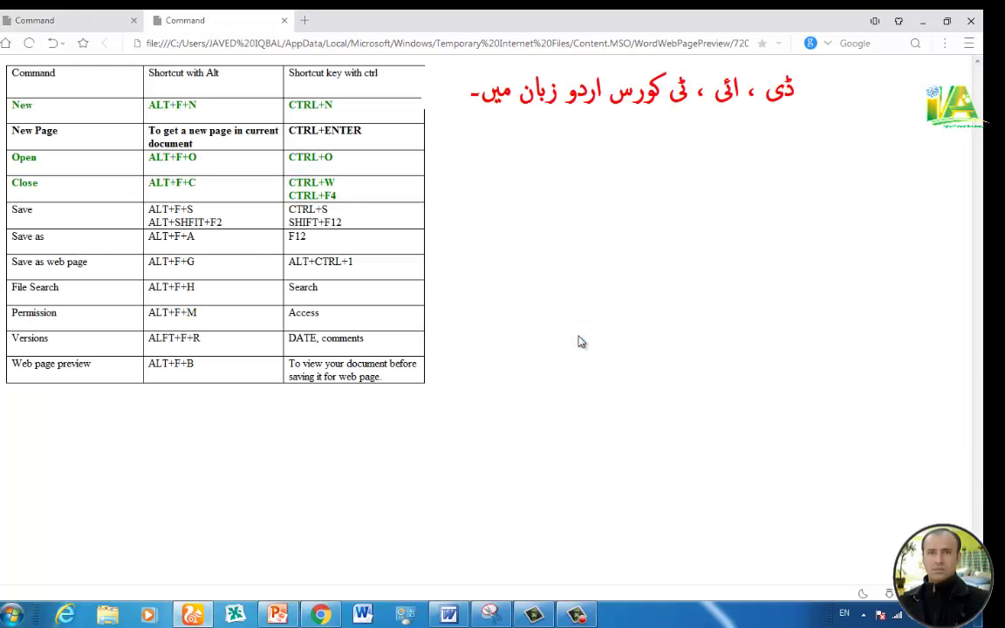
left_click(284, 20)
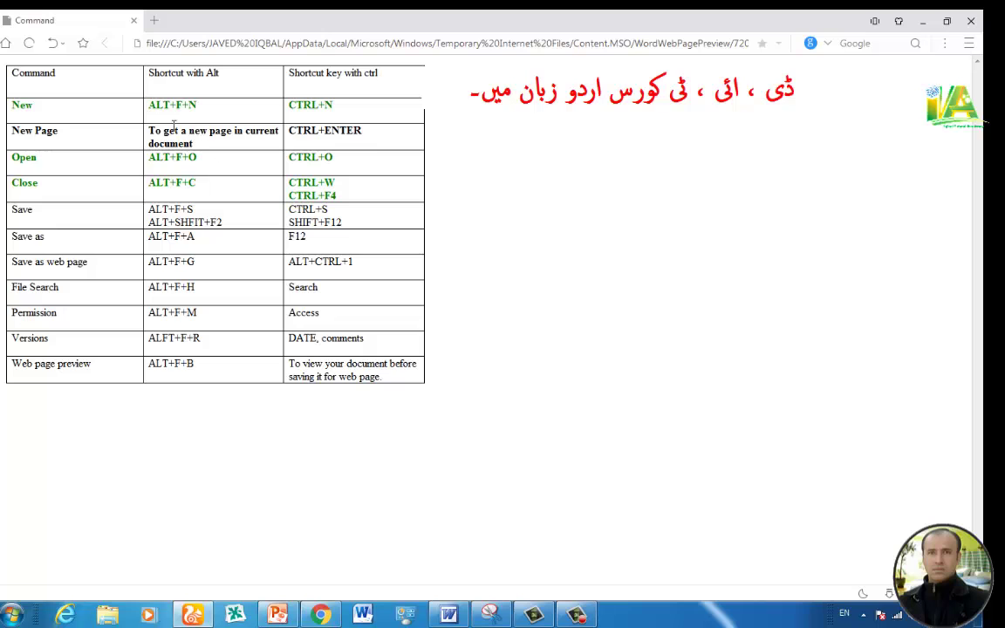
left_click(977, 21)
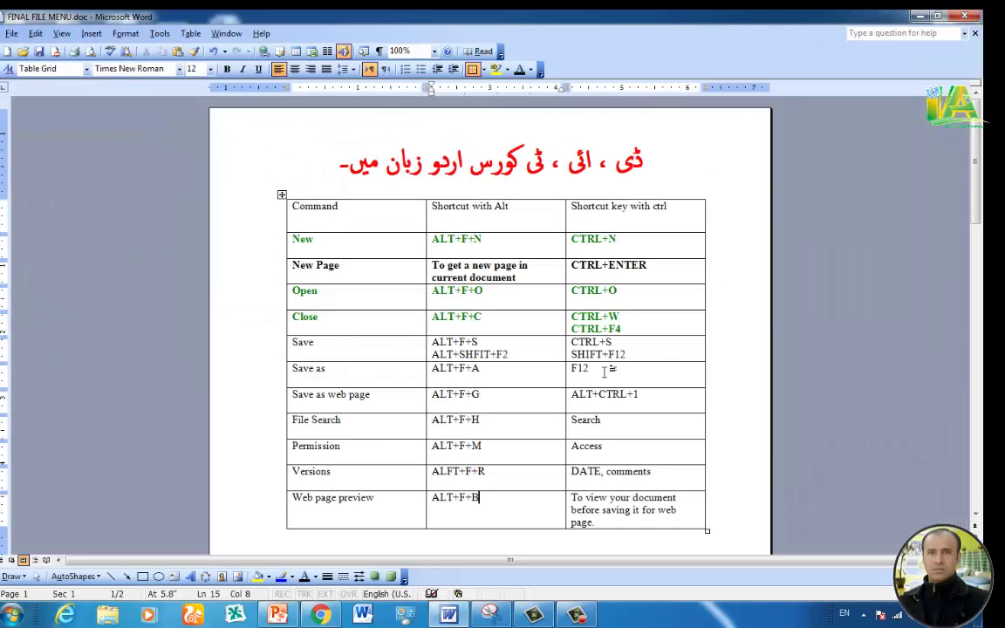
Step: Review the File menu commands and compare them with the Alt shortcuts in the table, from Web page preview up to Close
left_click(678, 511)
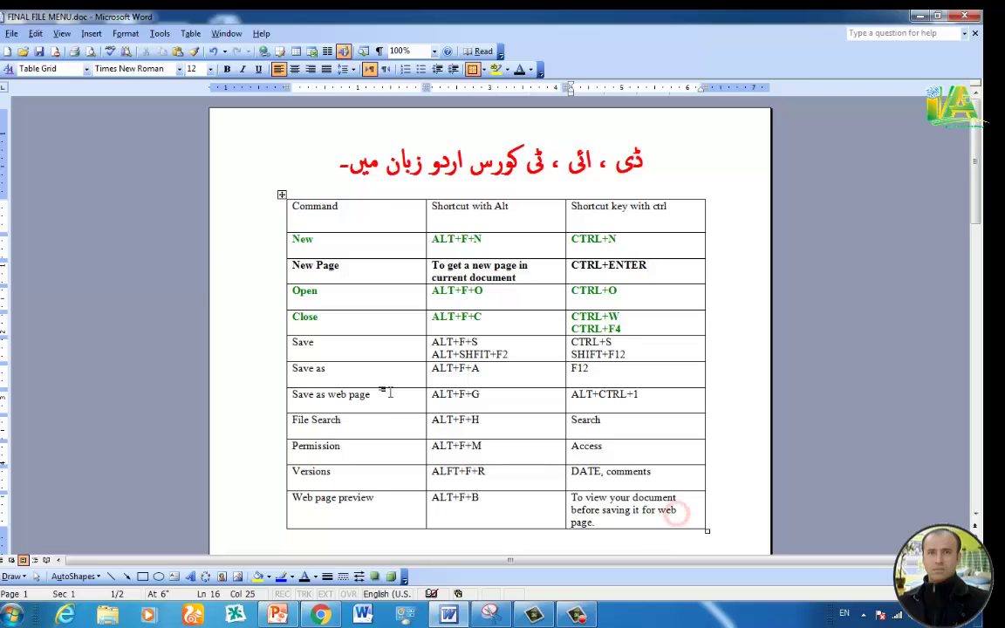
left_click(10, 35)
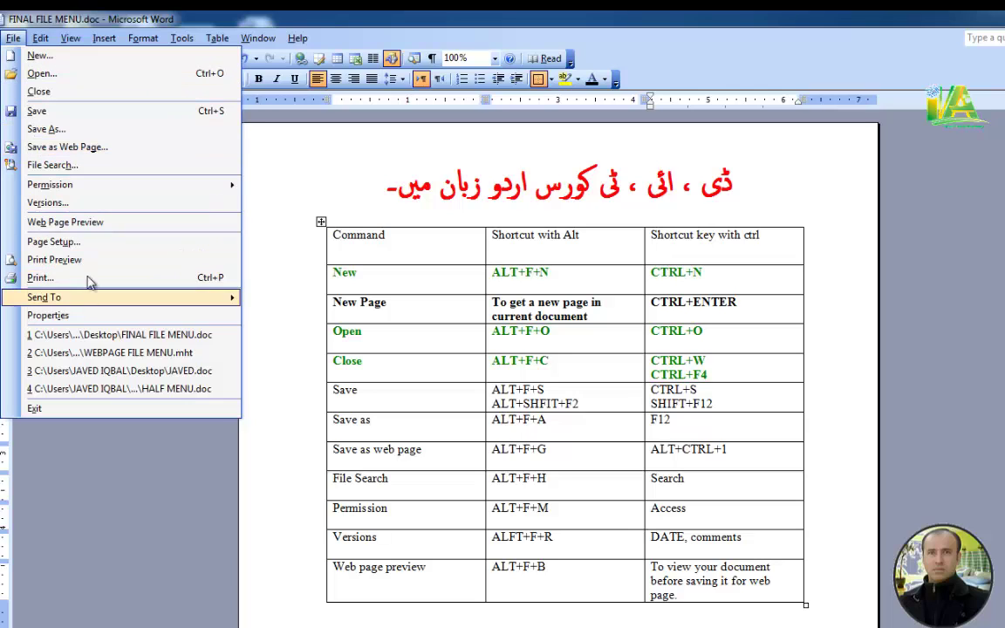
left_click(580, 573)
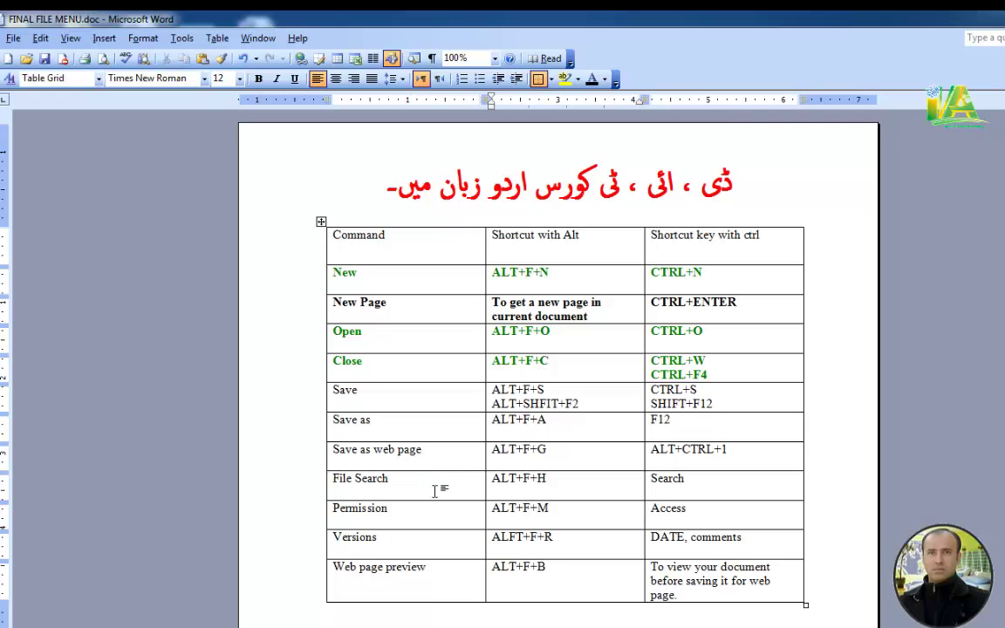
left_click(552, 539)
left_click(562, 508)
left_click(560, 478)
left_click(561, 454)
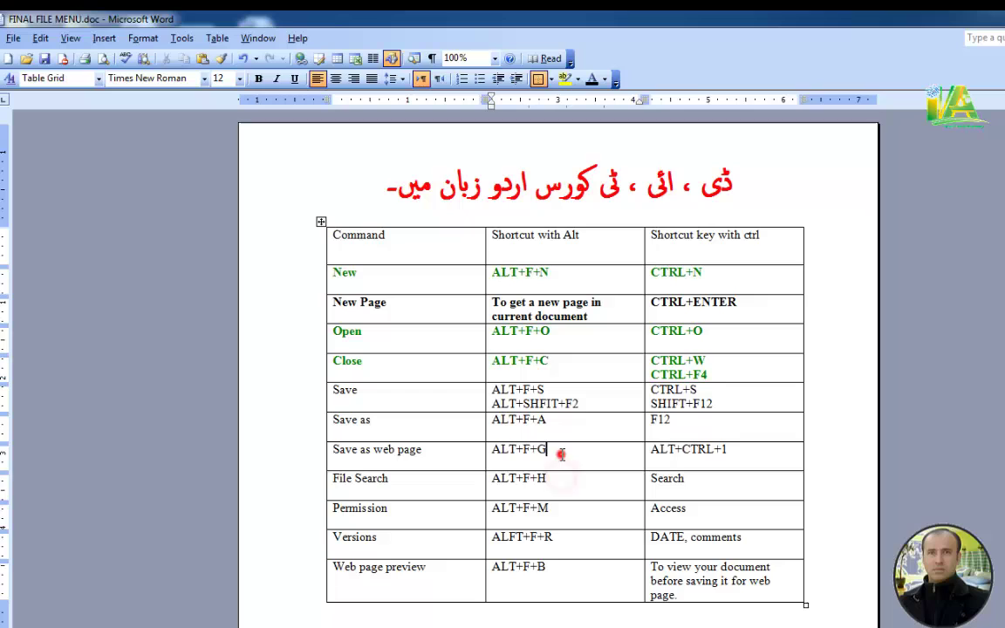
left_click(577, 404)
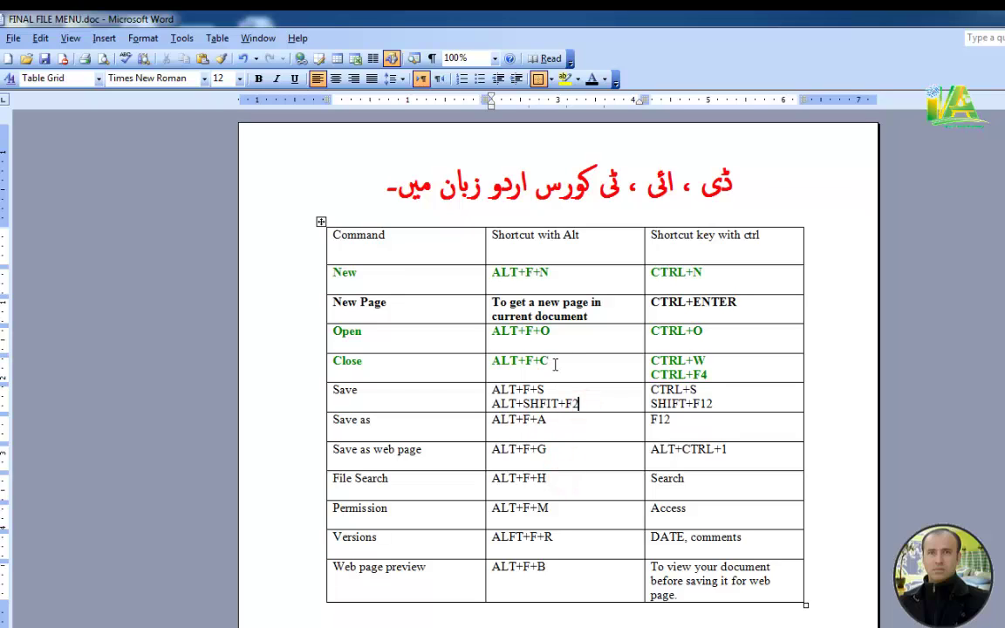
left_click(409, 369)
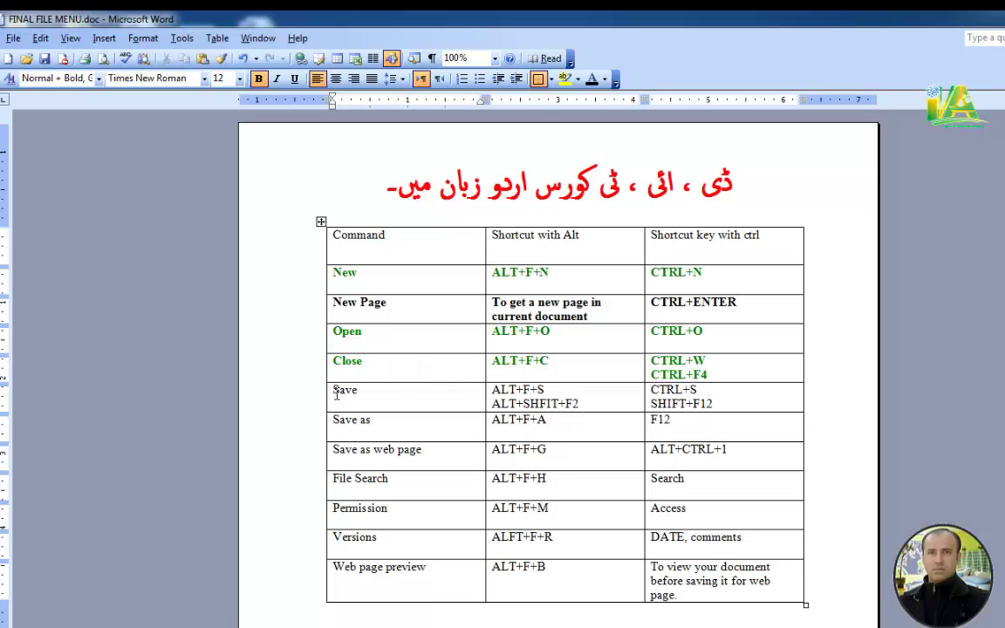
Step: Set the font color of the Save, Save as, Save as web page and File Search rows to red
left_click_drag(335, 389, 677, 449)
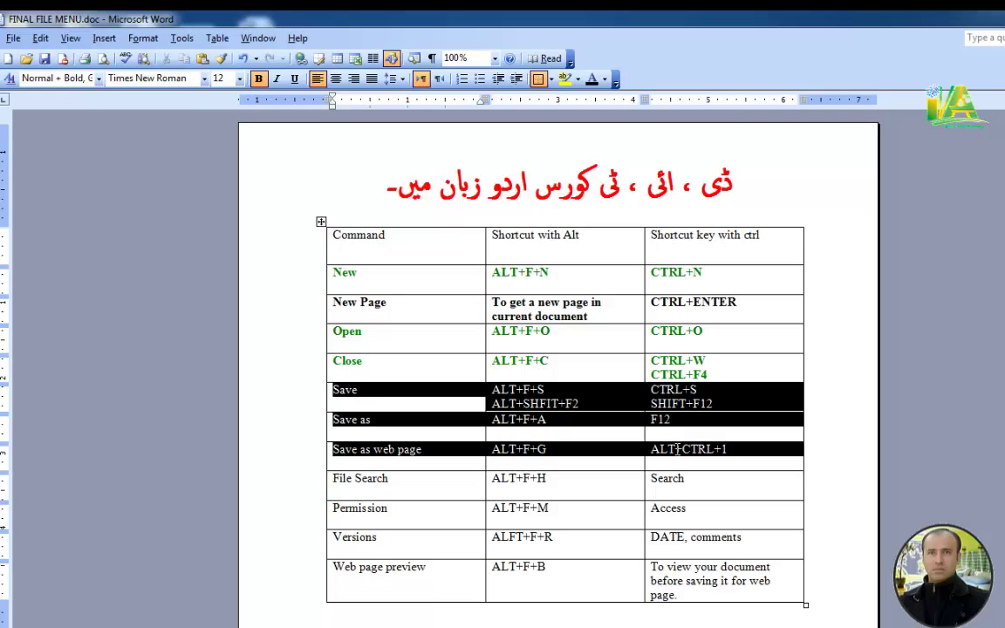
left_click_drag(678, 449, 690, 478)
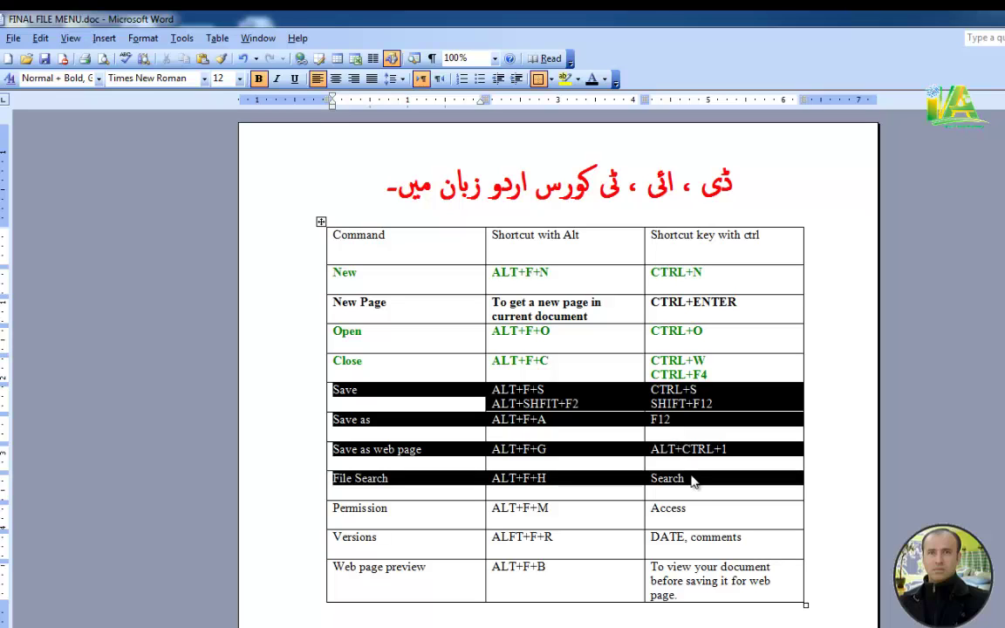
left_click(604, 81)
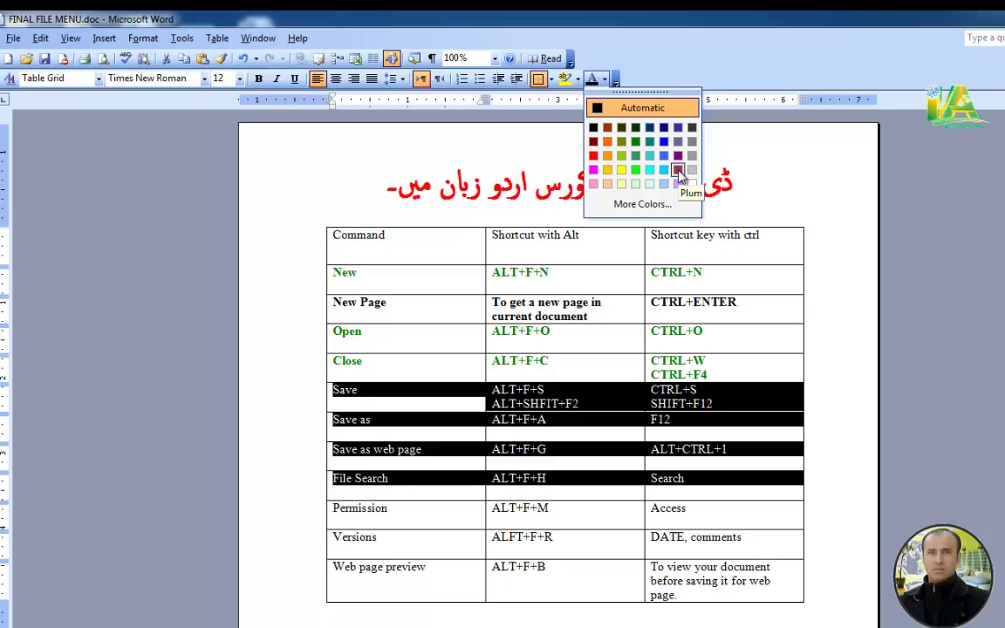
left_click(733, 194)
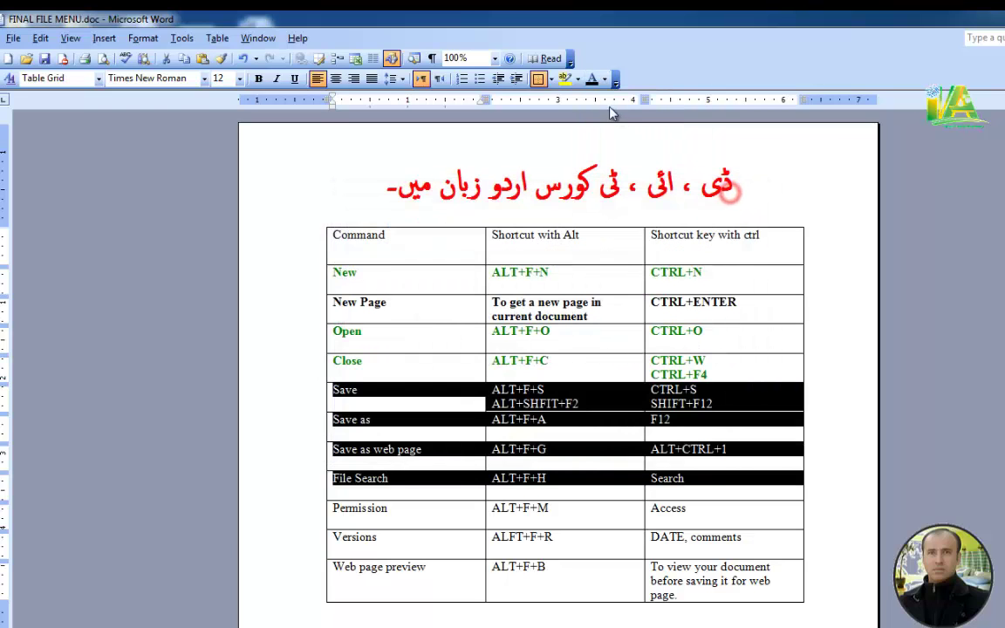
left_click(605, 79)
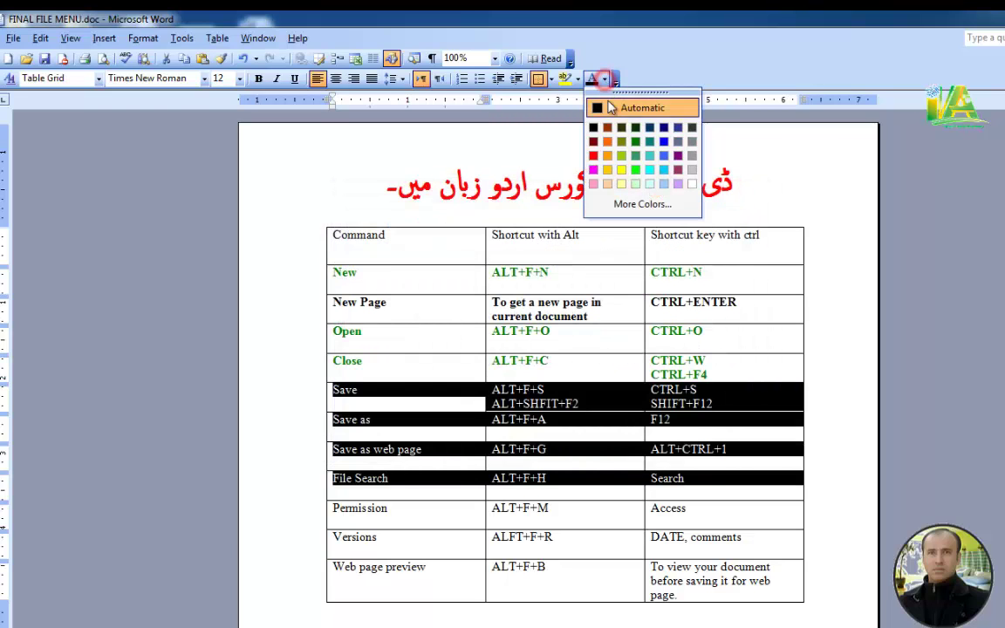
left_click(593, 155)
Step: Set the font of the Save through File Search rows to Algerian
left_click(204, 78)
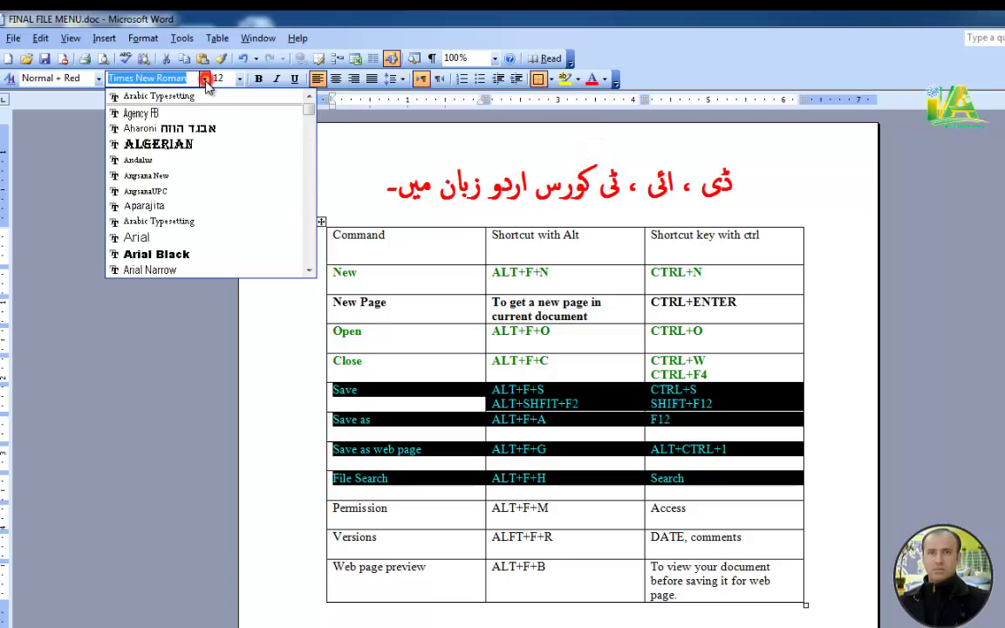
left_click(183, 144)
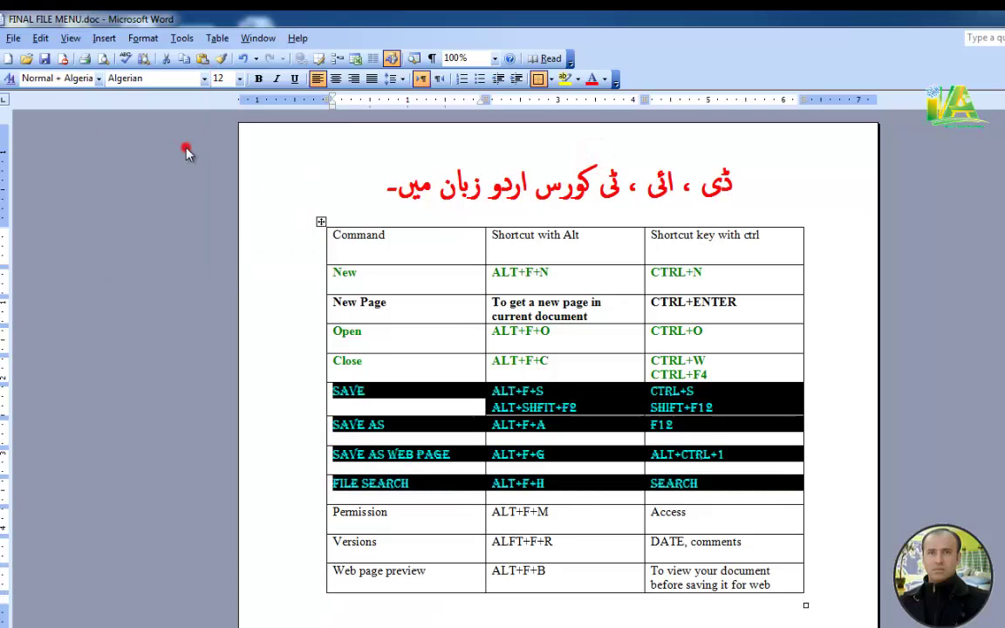
left_click(566, 526)
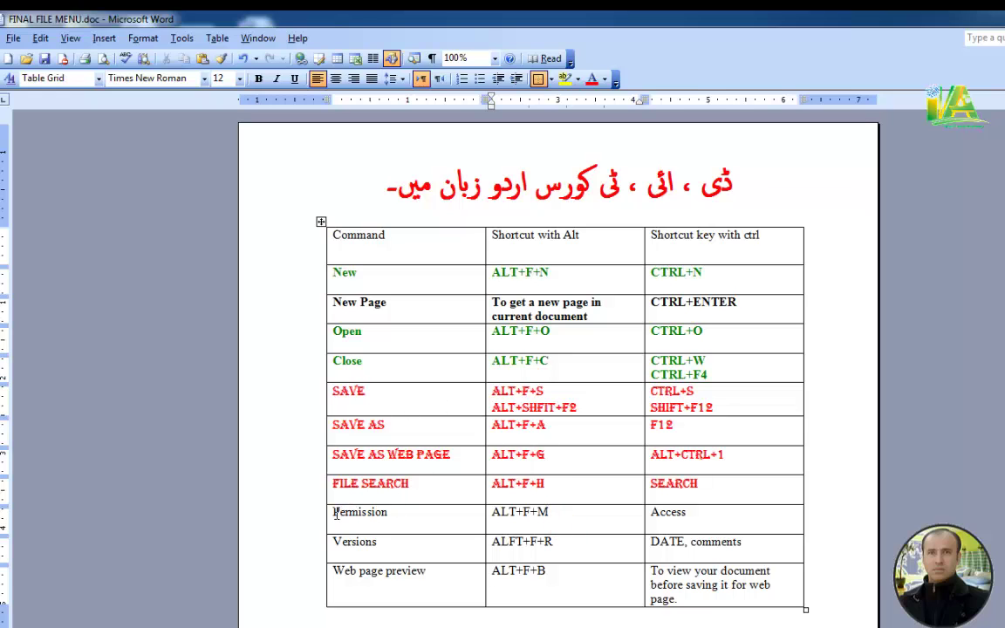
Step: Format the text of the Permission and Versions rows in green and bold
left_click_drag(336, 513, 701, 537)
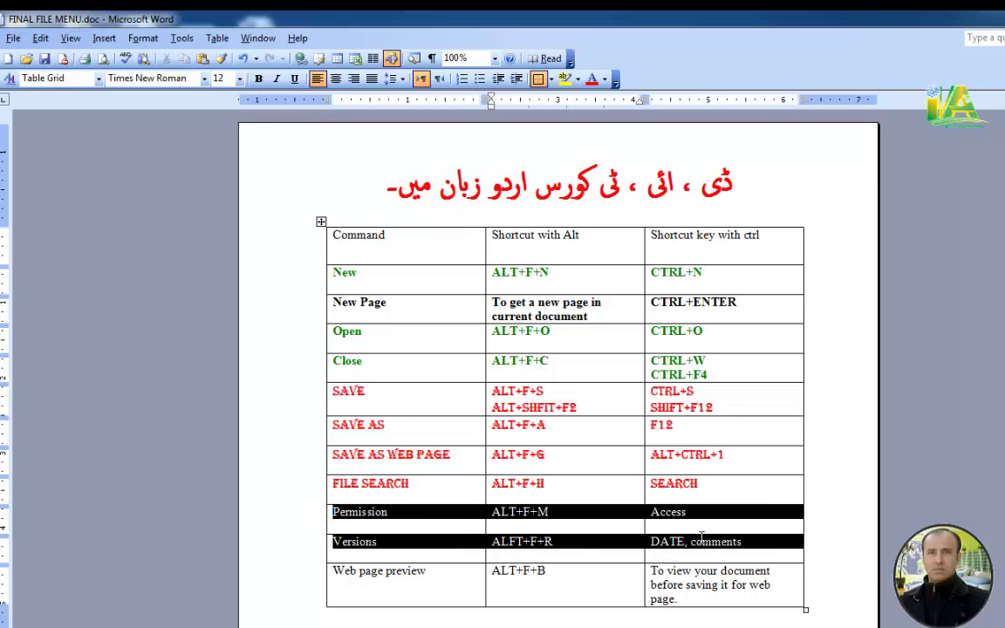
left_click(604, 79)
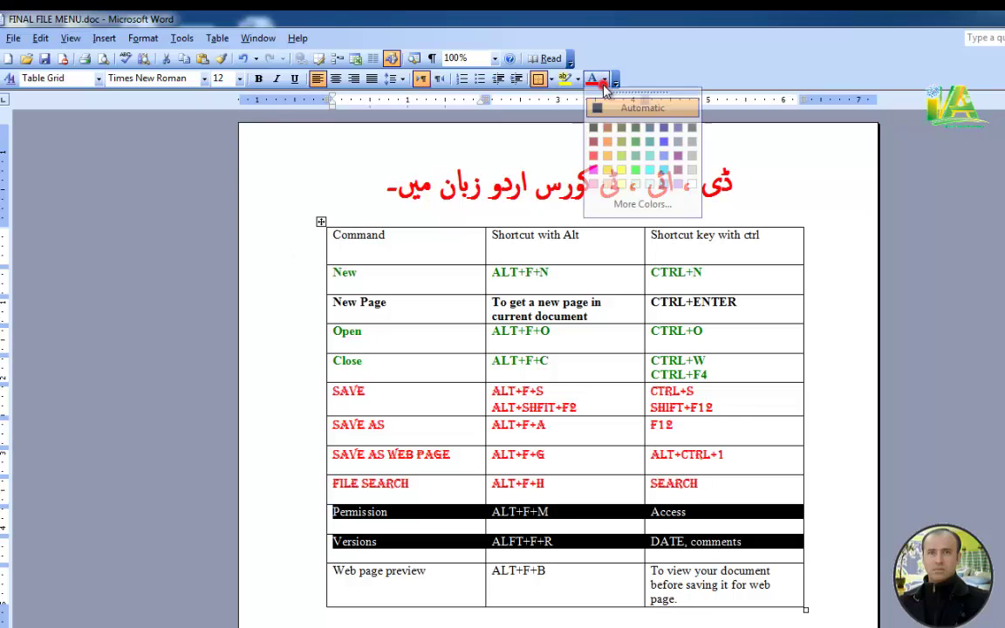
left_click(635, 141)
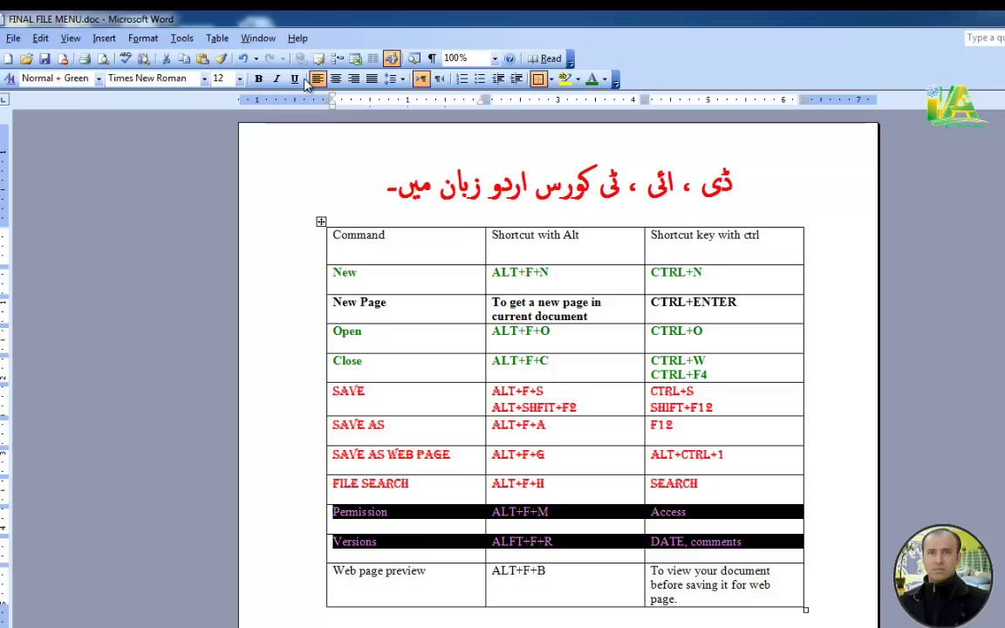
left_click(258, 79)
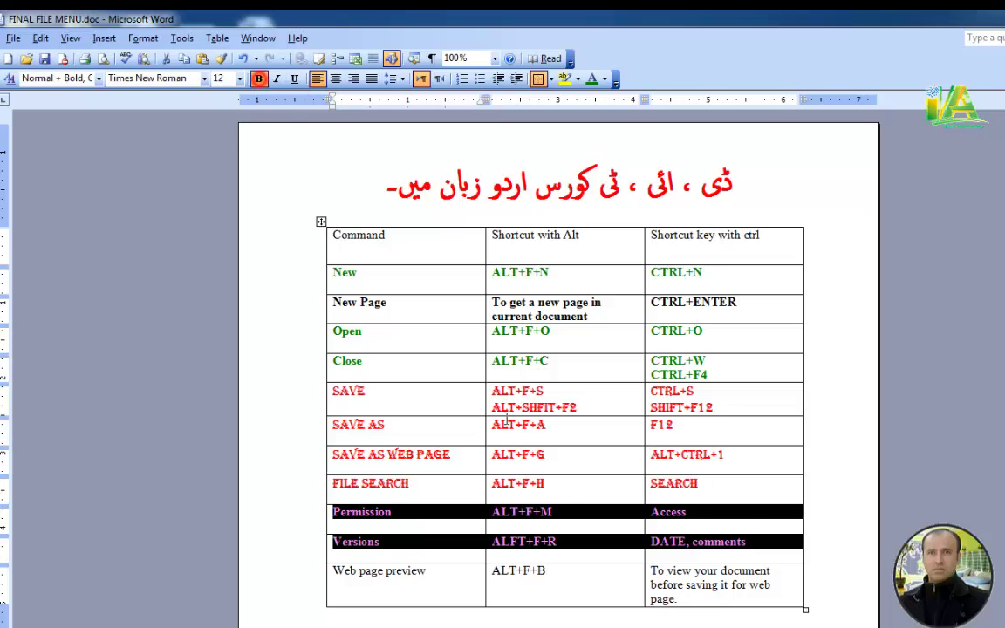
left_click(590, 551)
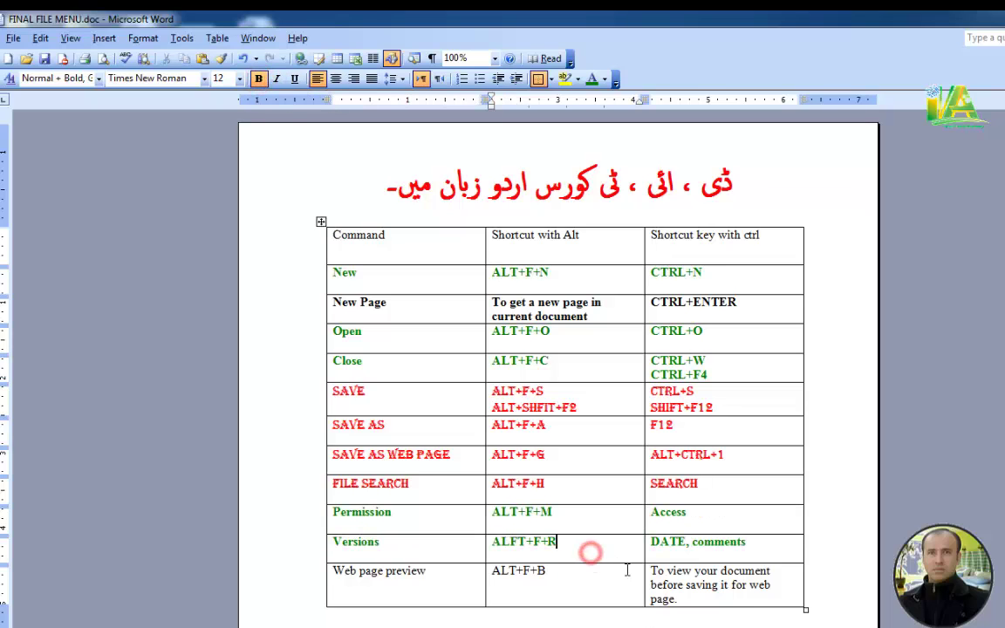
left_click(13, 38)
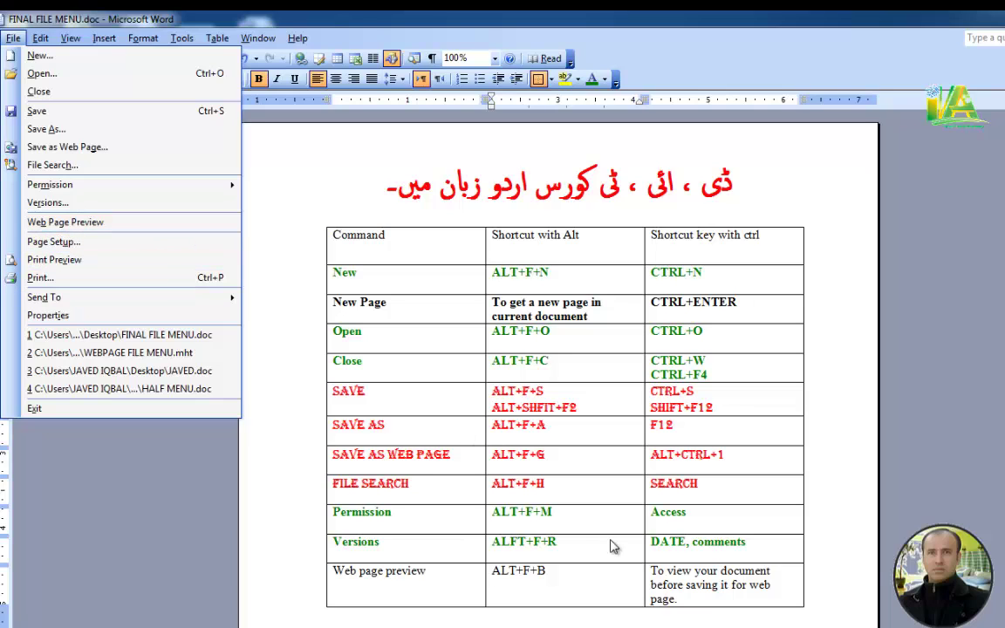
left_click(614, 592)
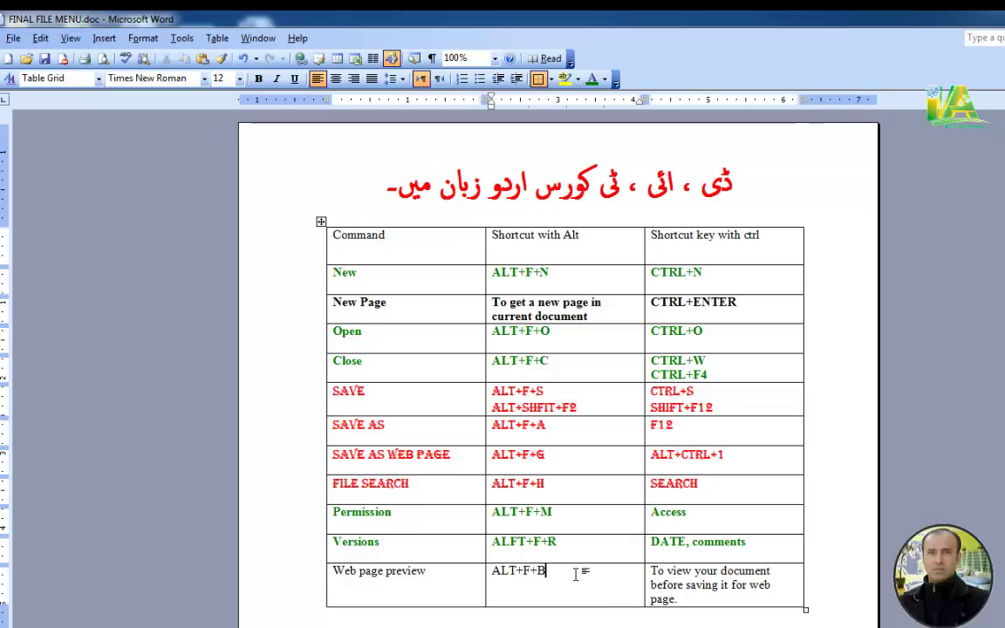
left_click(439, 490)
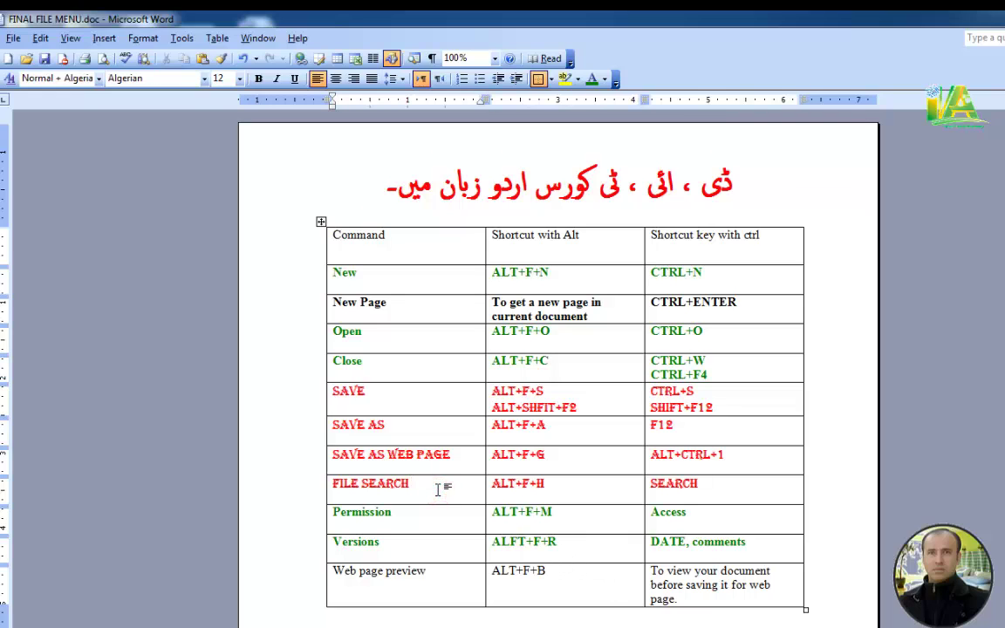